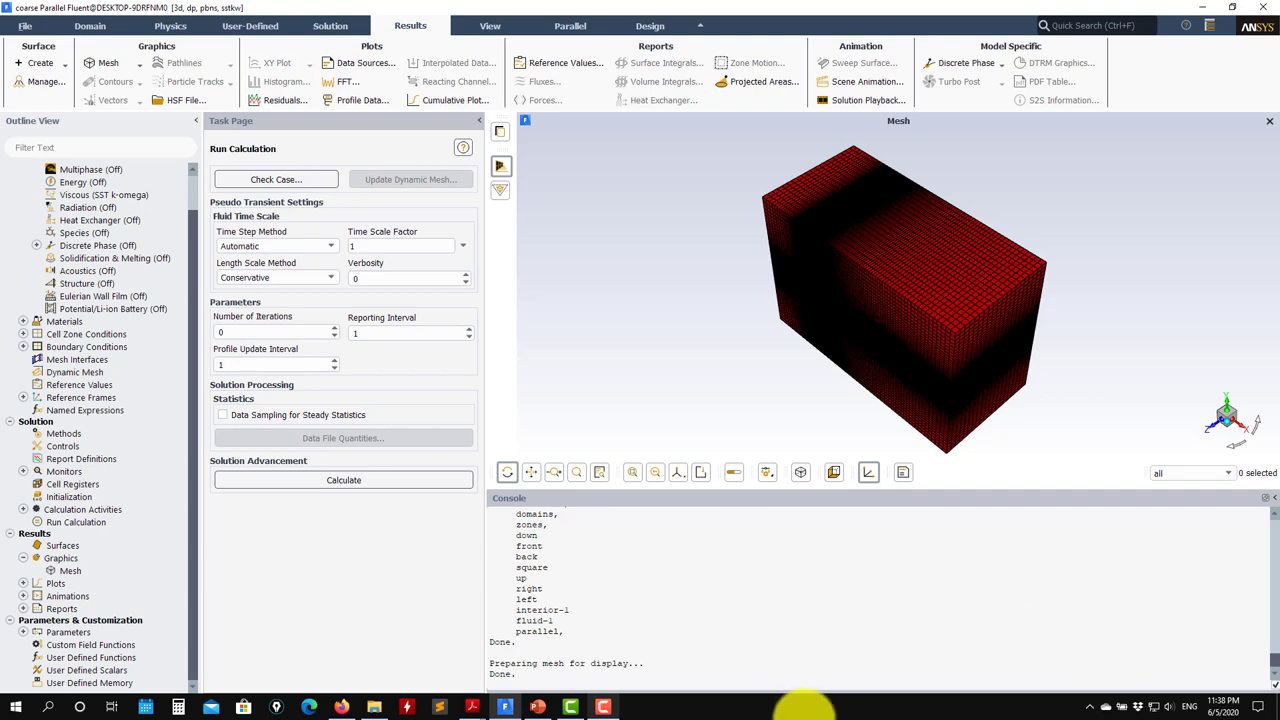
Review the square cylinder boundary-naming instructions and the tutorial download page in Firefox, and return to Fluent
left_click(340, 710)
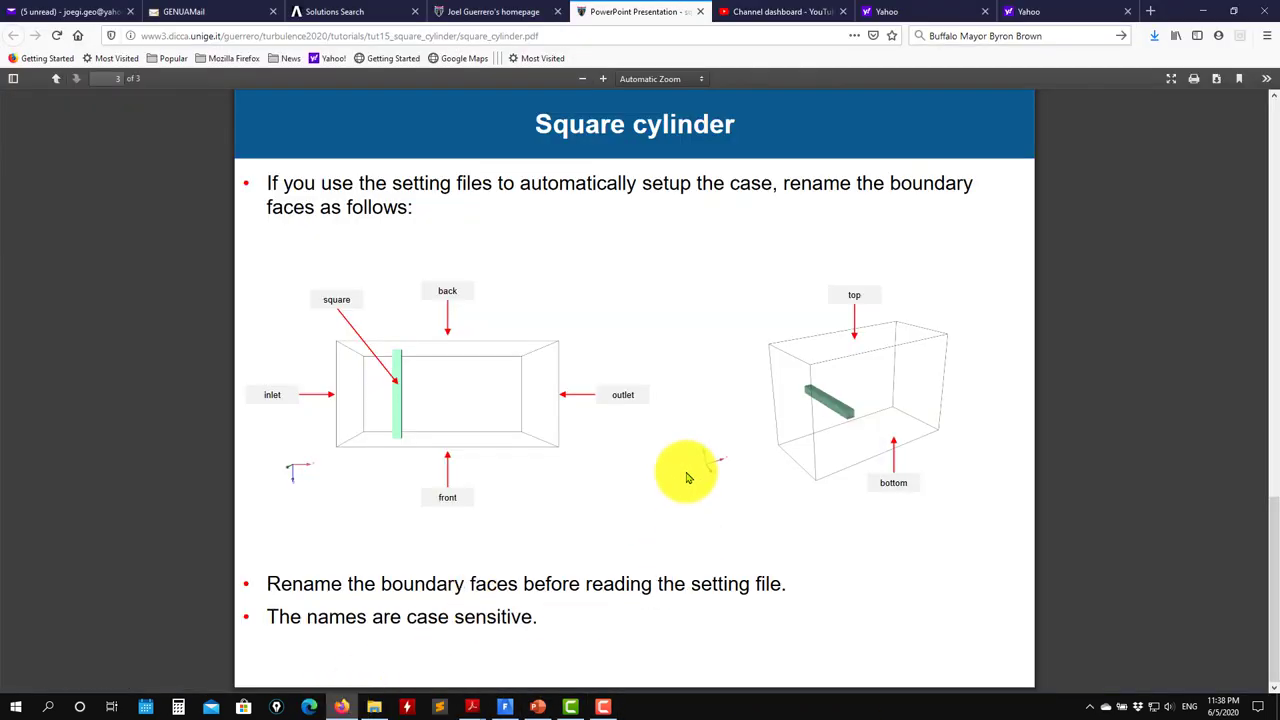
left_click(491, 10)
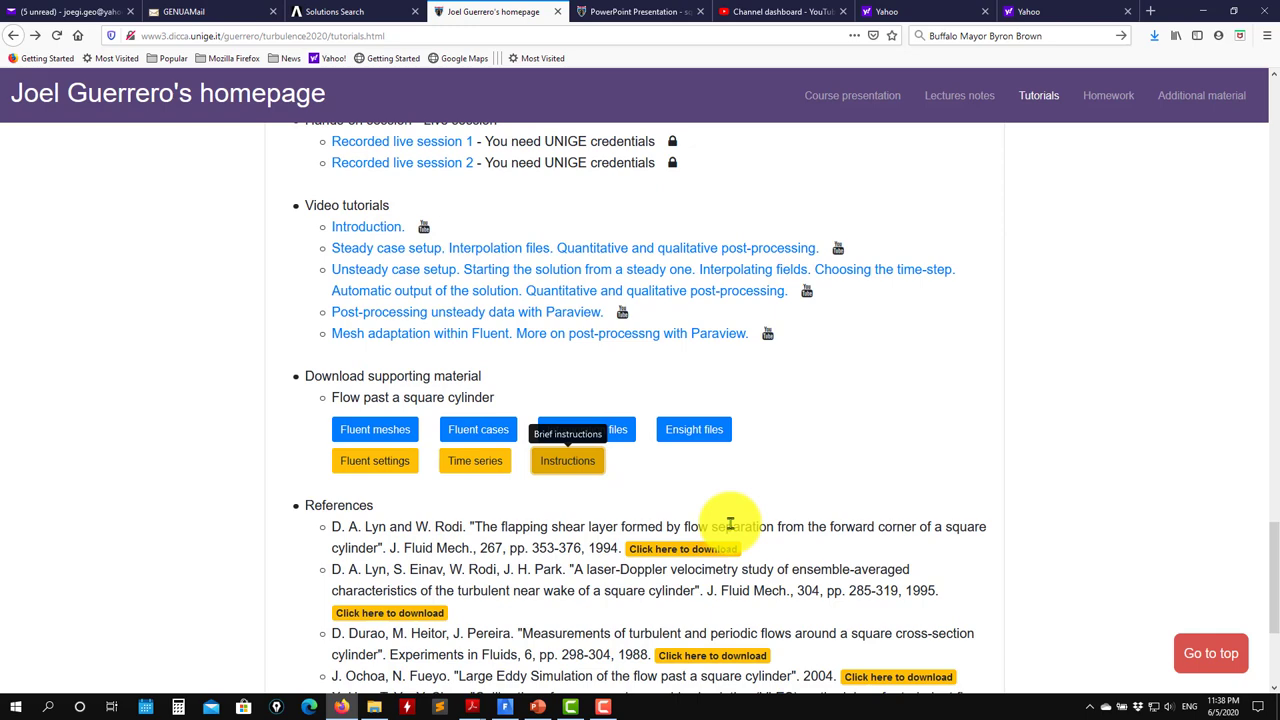
left_click(1208, 10)
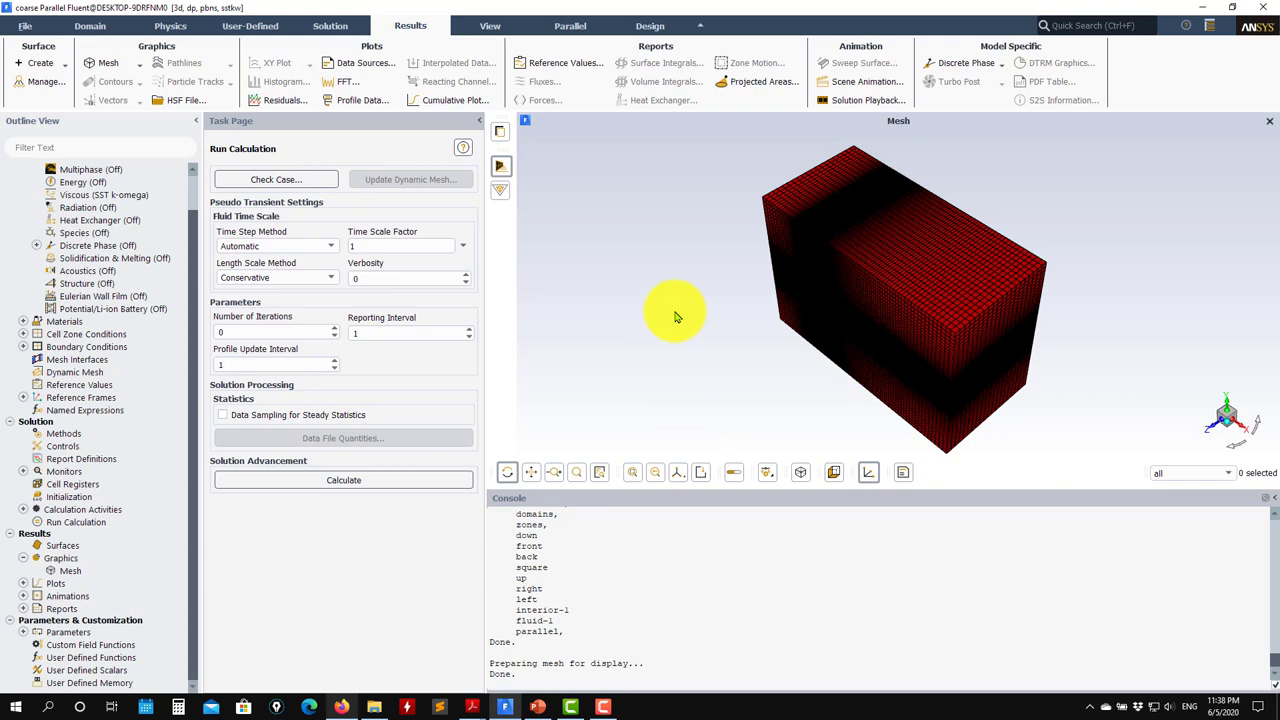
Expand the cell zone conditions and open the Boundary Conditions task page listing all zones
left_click_drag(675, 317, 743, 320)
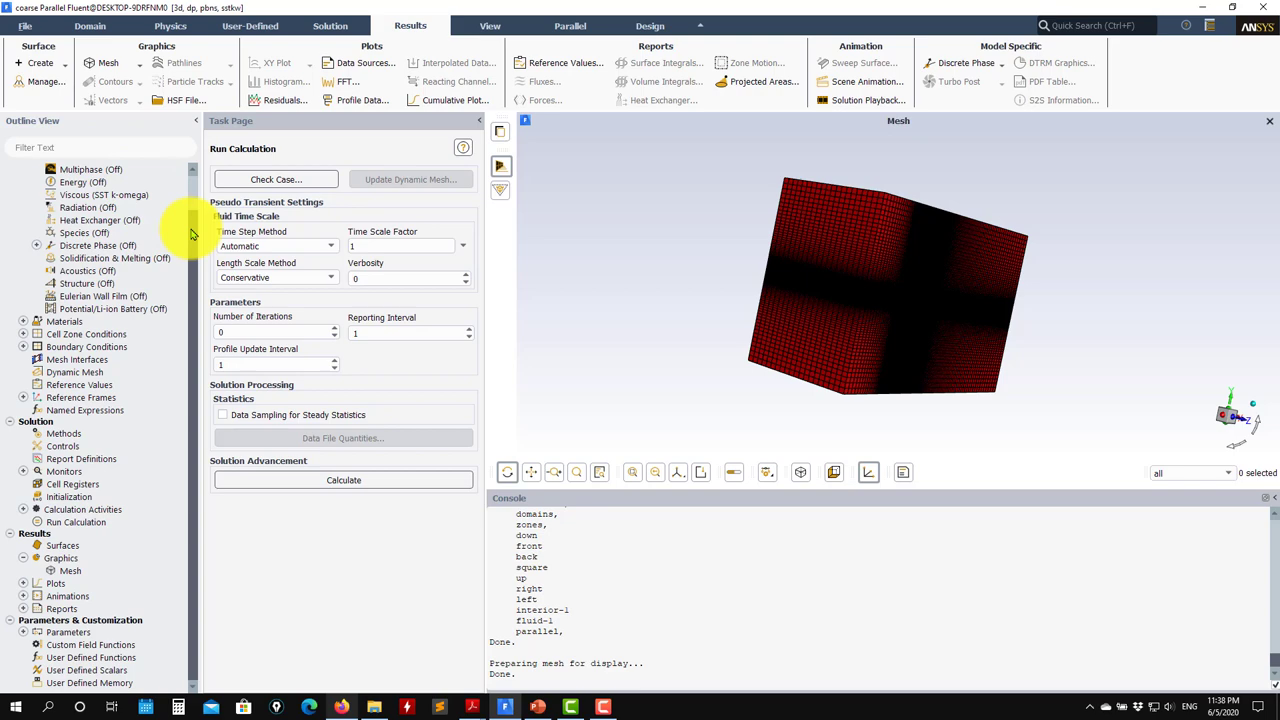
scroll(195, 205, "up", 1)
left_click(23, 357)
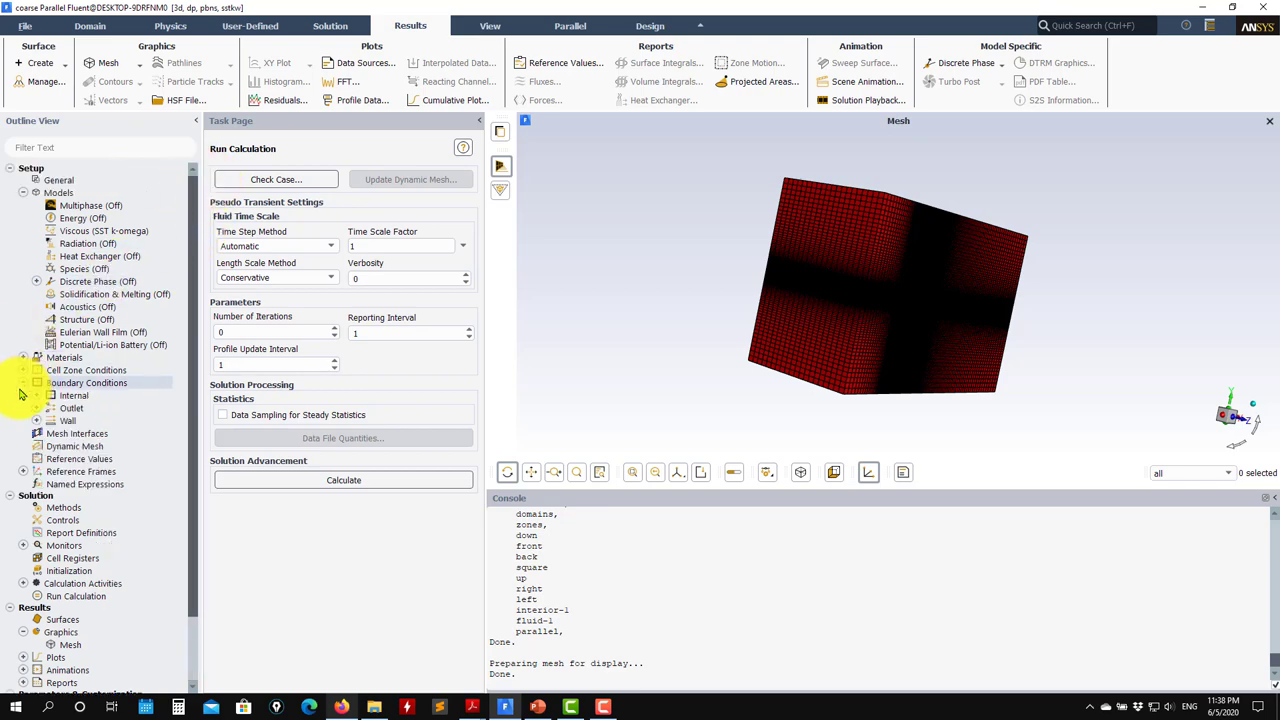
left_click(23, 357)
left_click(23, 370)
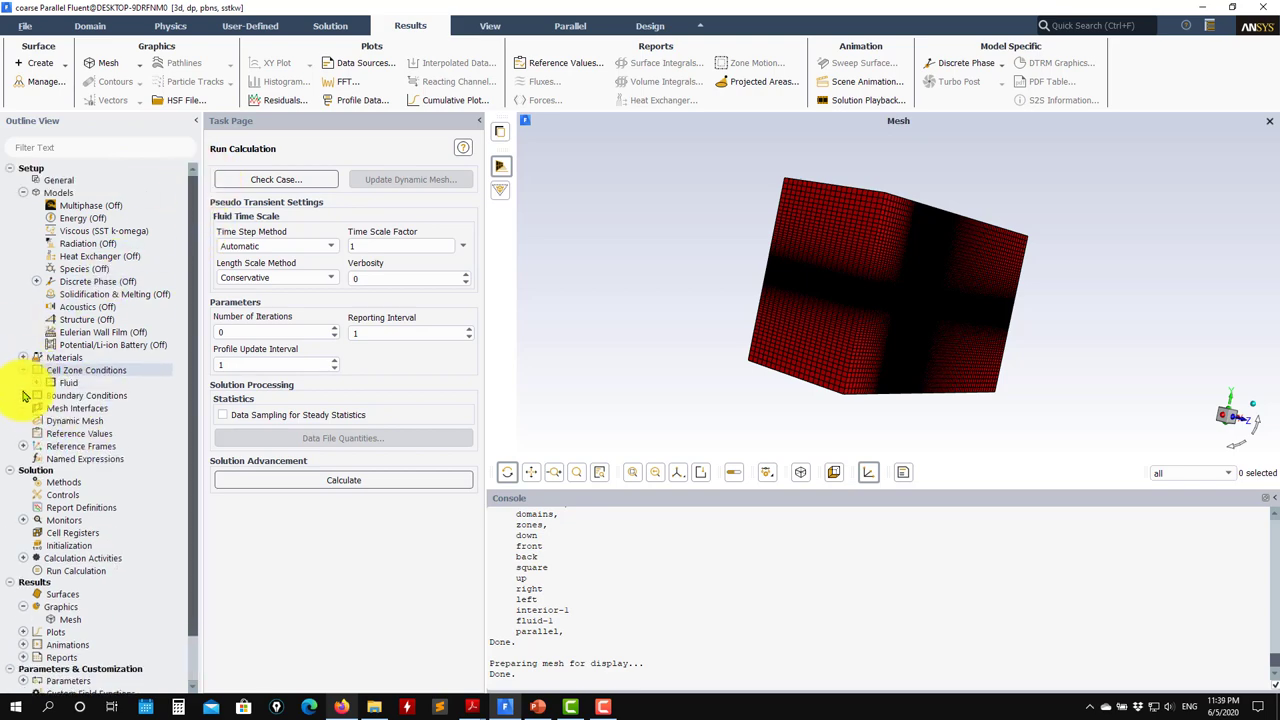
left_click(23, 395)
double_click(86, 395)
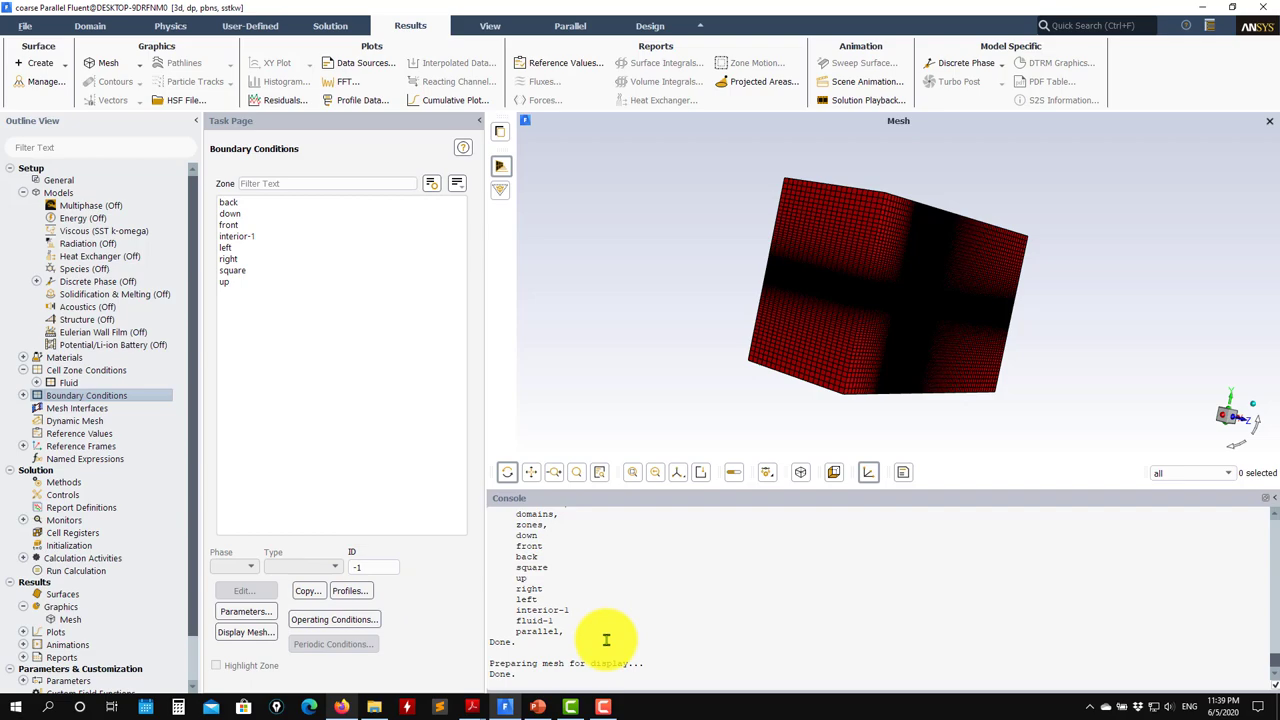
Consult the required boundary face names in the square cylinder PDF in Firefox, and return to Fluent
left_click(538, 707)
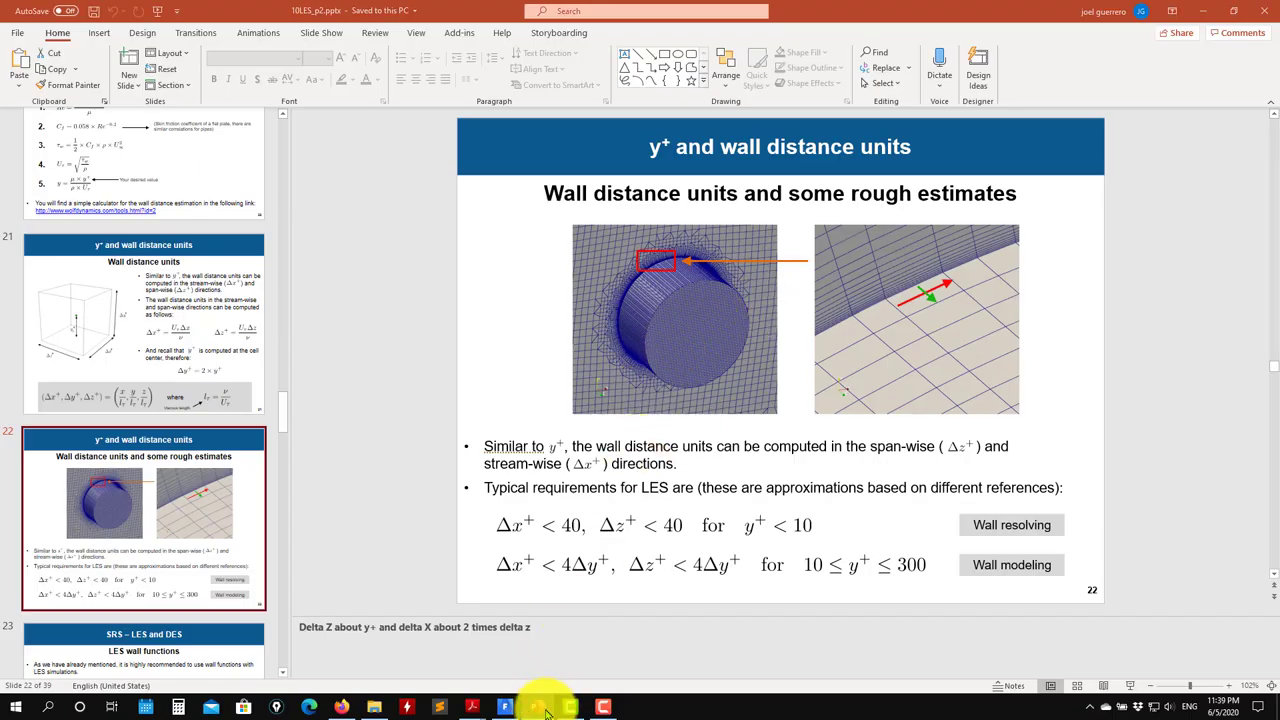
left_click(538, 707)
left_click(341, 707)
left_click(630, 11)
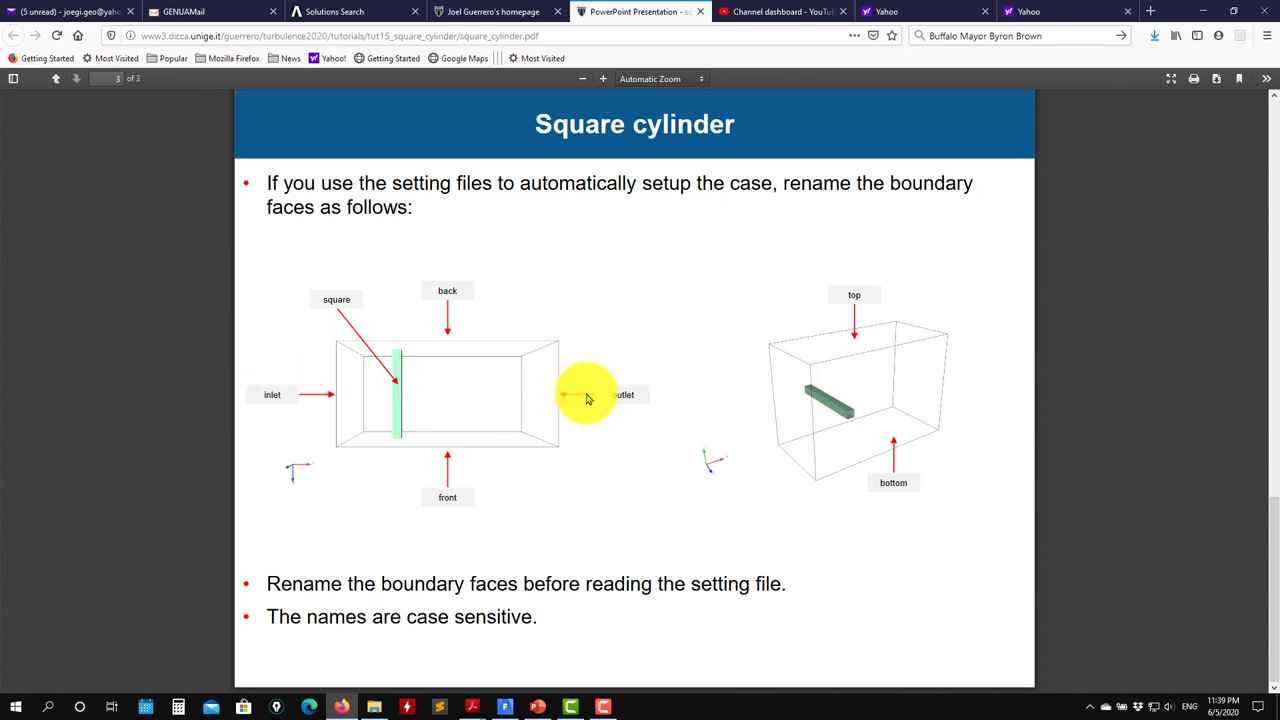
left_click(1192, 10)
Turn on zone highlighting for the left boundary and rename that zone to inlet
left_click_drag(780, 323, 757, 400)
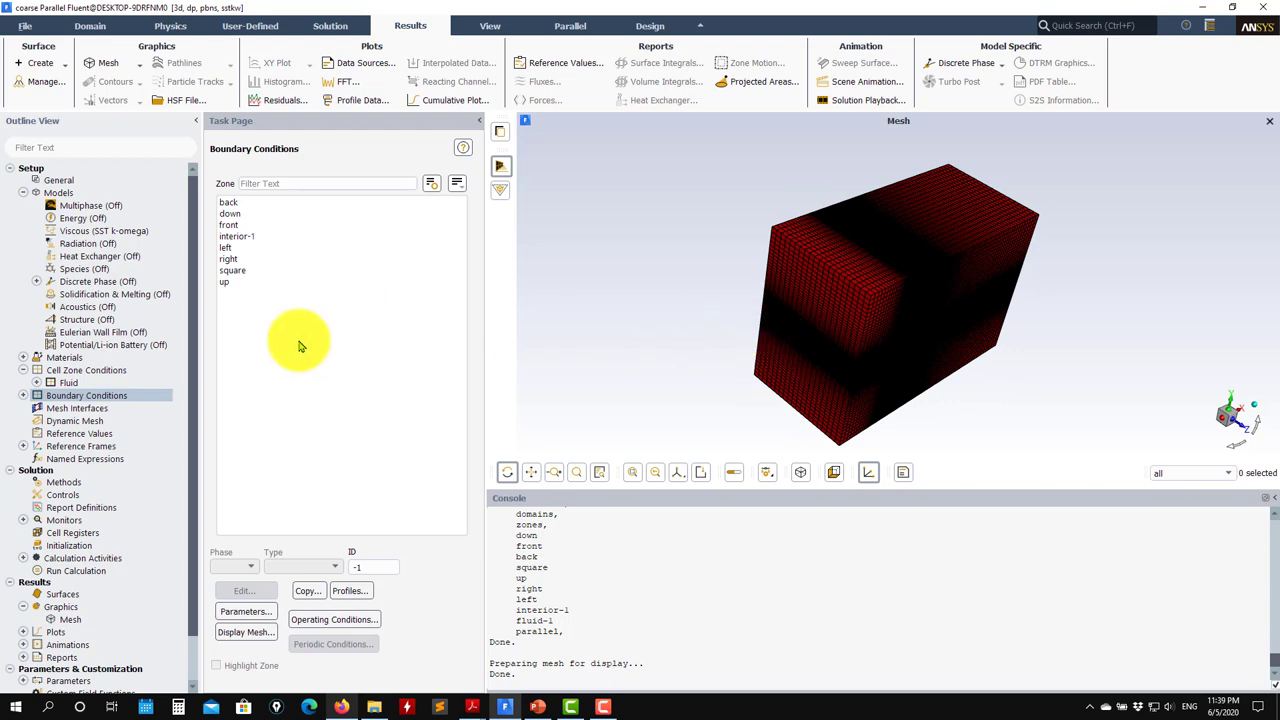
left_click(248, 247)
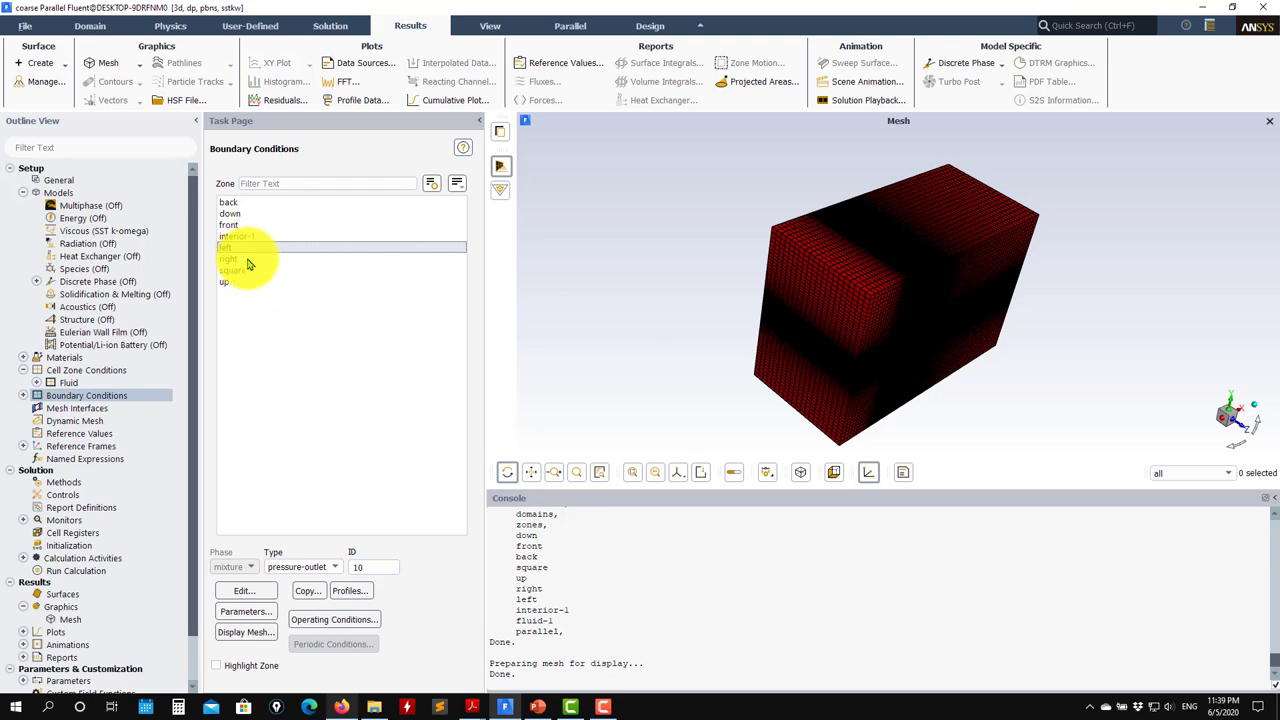
left_click(232, 671)
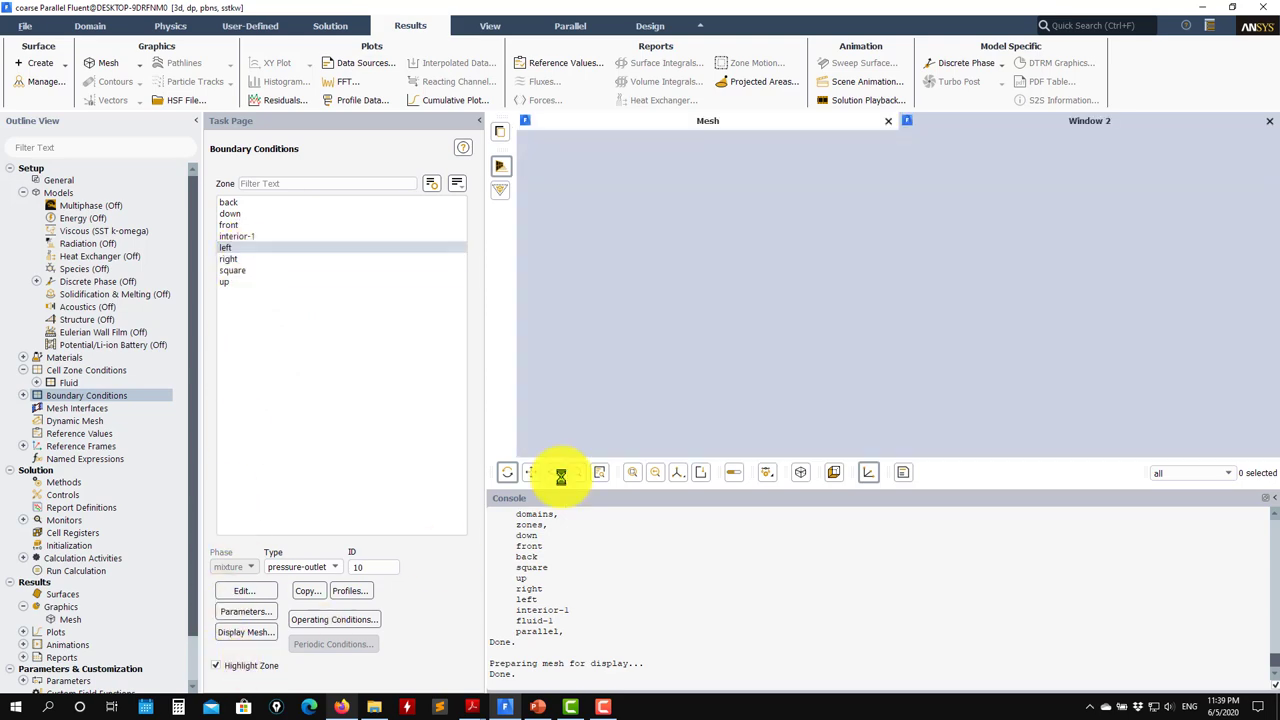
left_click_drag(985, 355, 1034, 357)
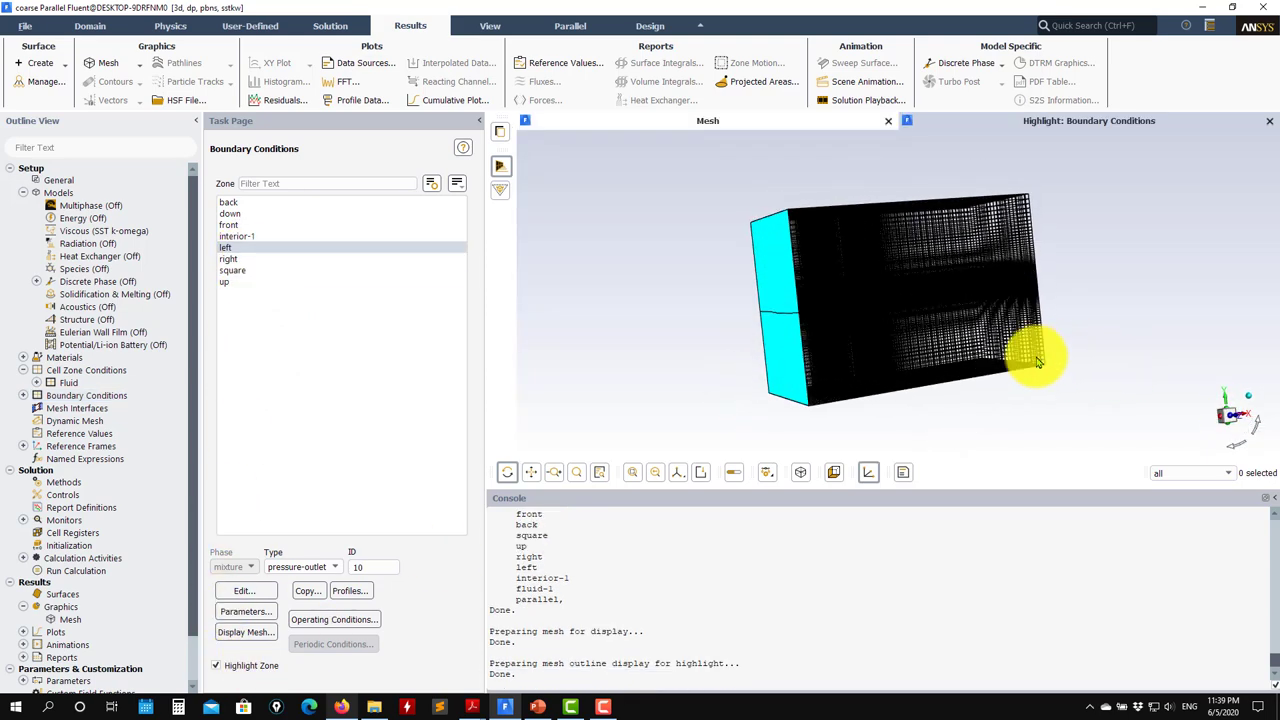
left_click(248, 593)
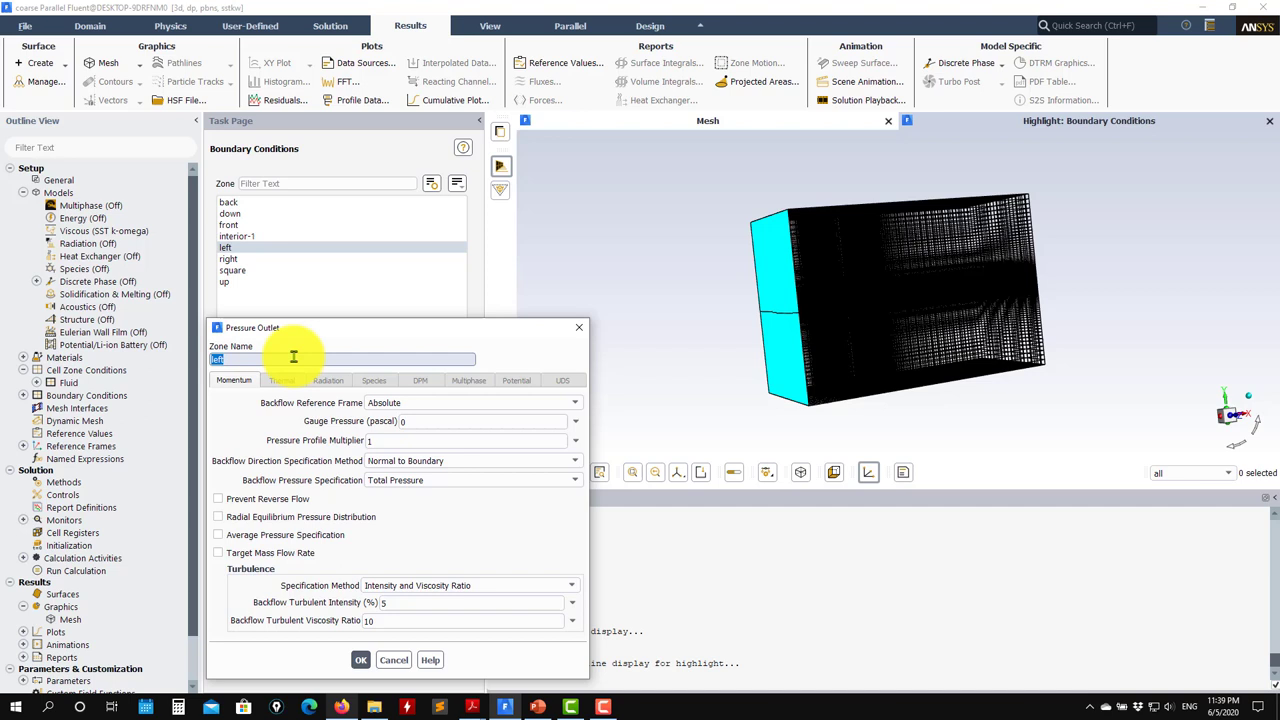
type("inlet")
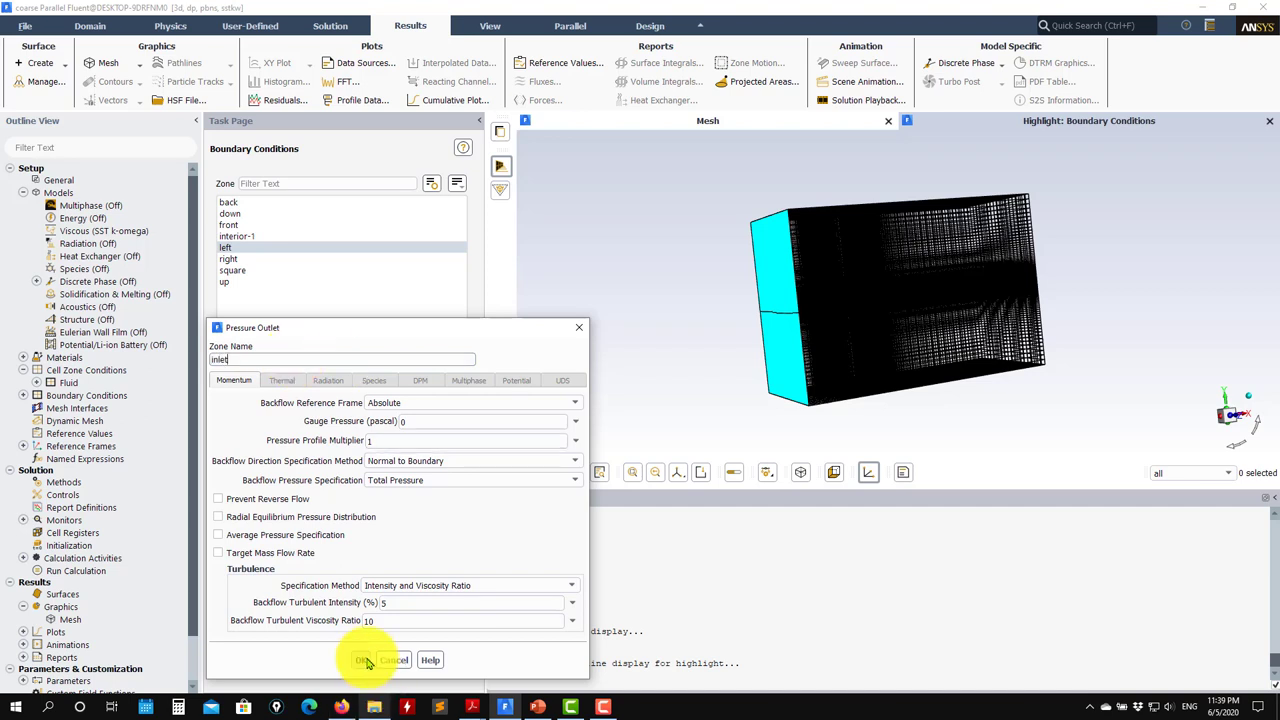
left_click(360, 660)
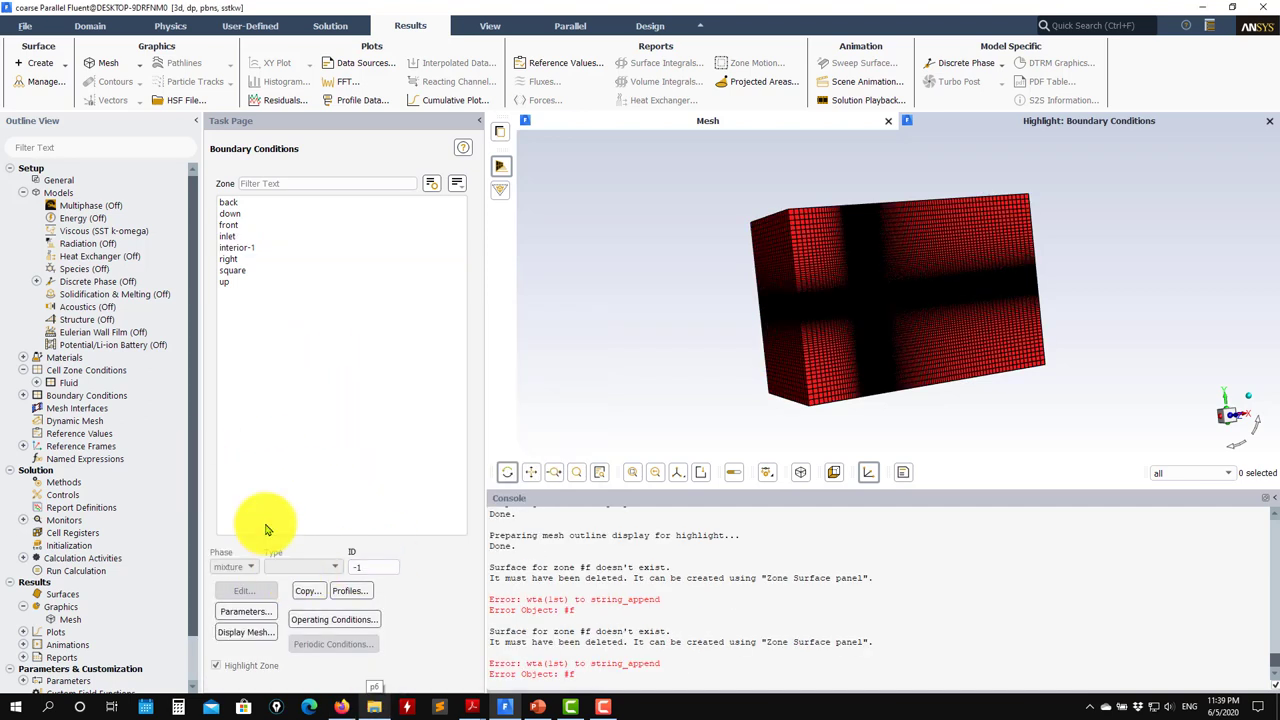
Highlight the right boundary in the mesh and rename that zone to outlet
left_click_drag(771, 366, 752, 390)
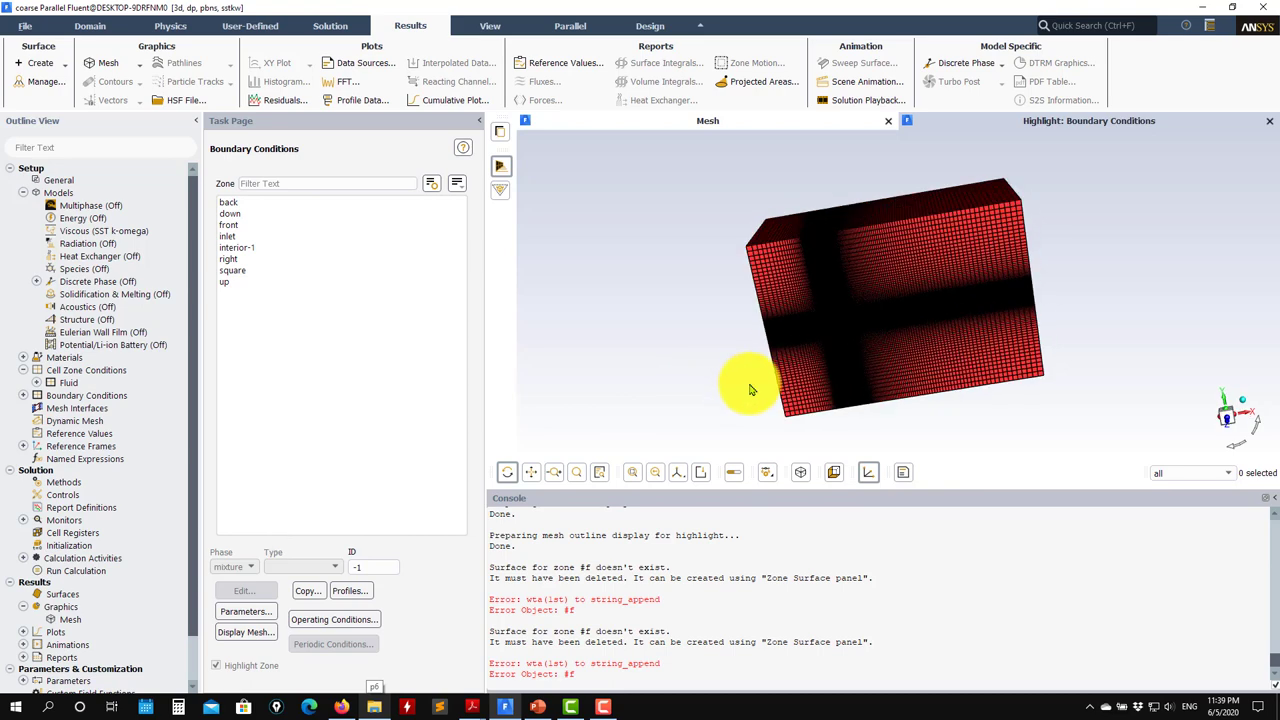
left_click(251, 260)
left_click_drag(763, 288, 700, 340)
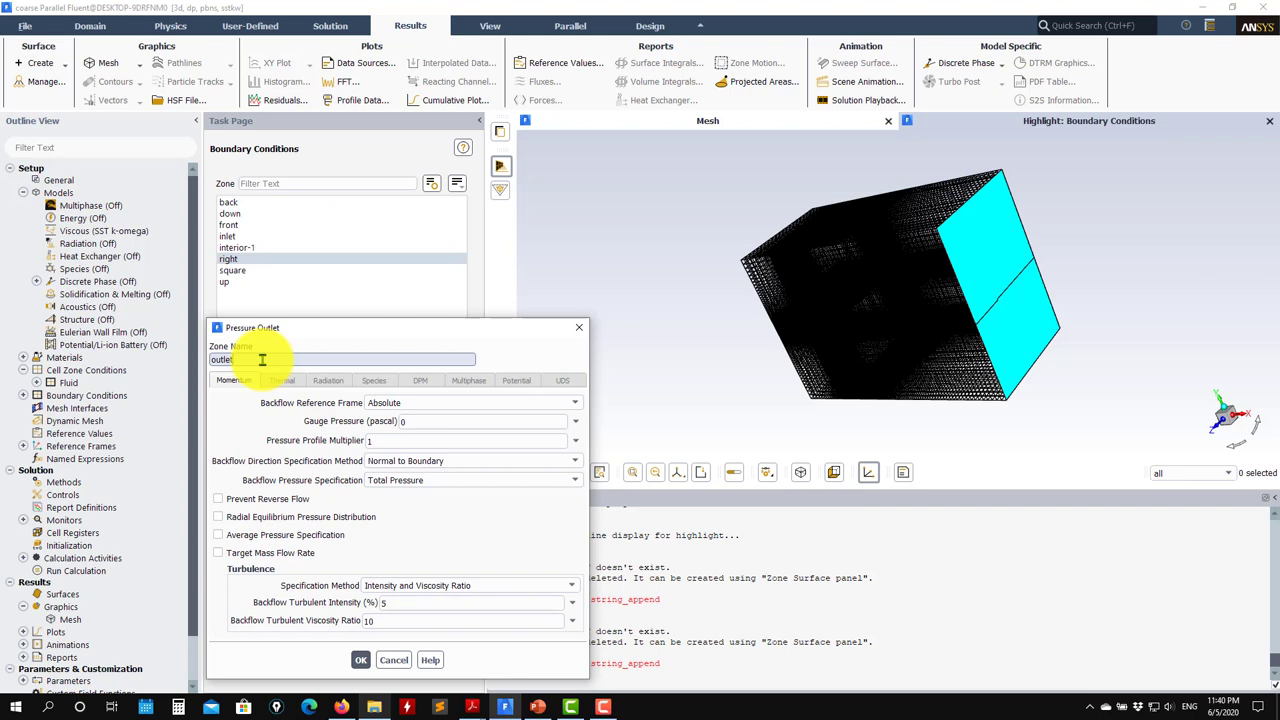
left_click(360, 660)
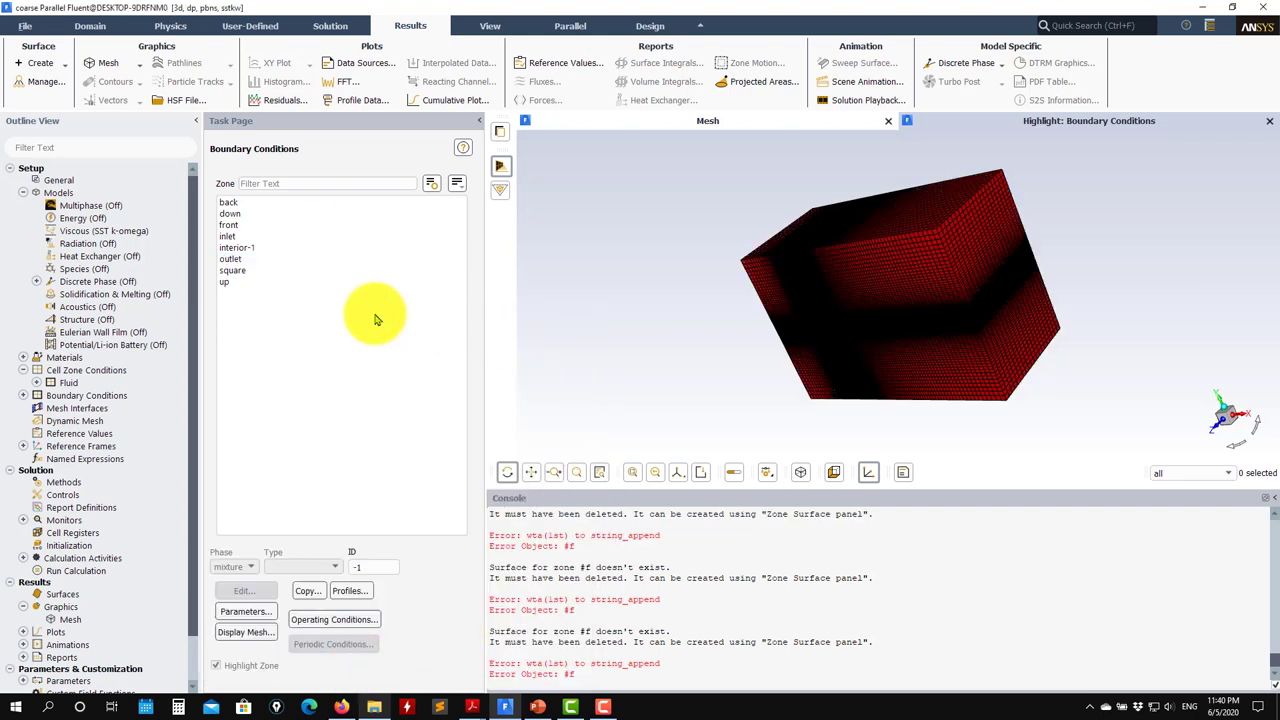
Check the down boundary against the naming diagram in Firefox and rename that zone to bottom in Fluent
left_click(268, 215)
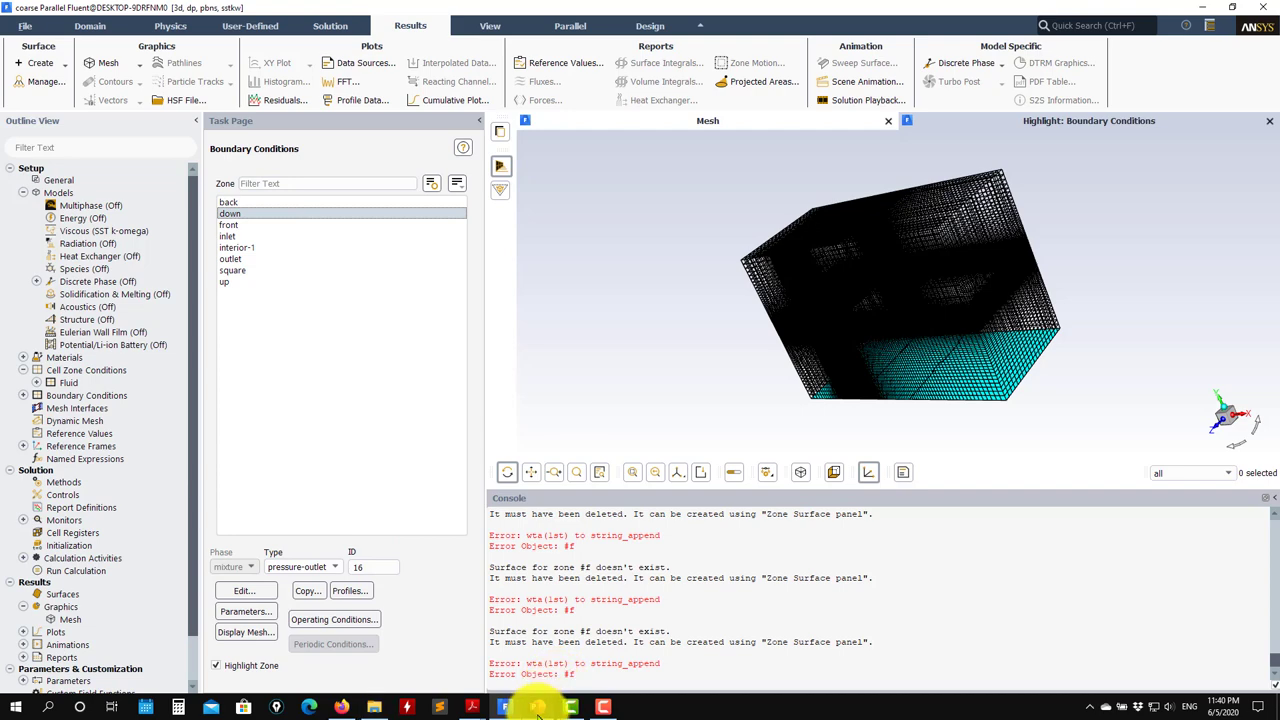
left_click(336, 708)
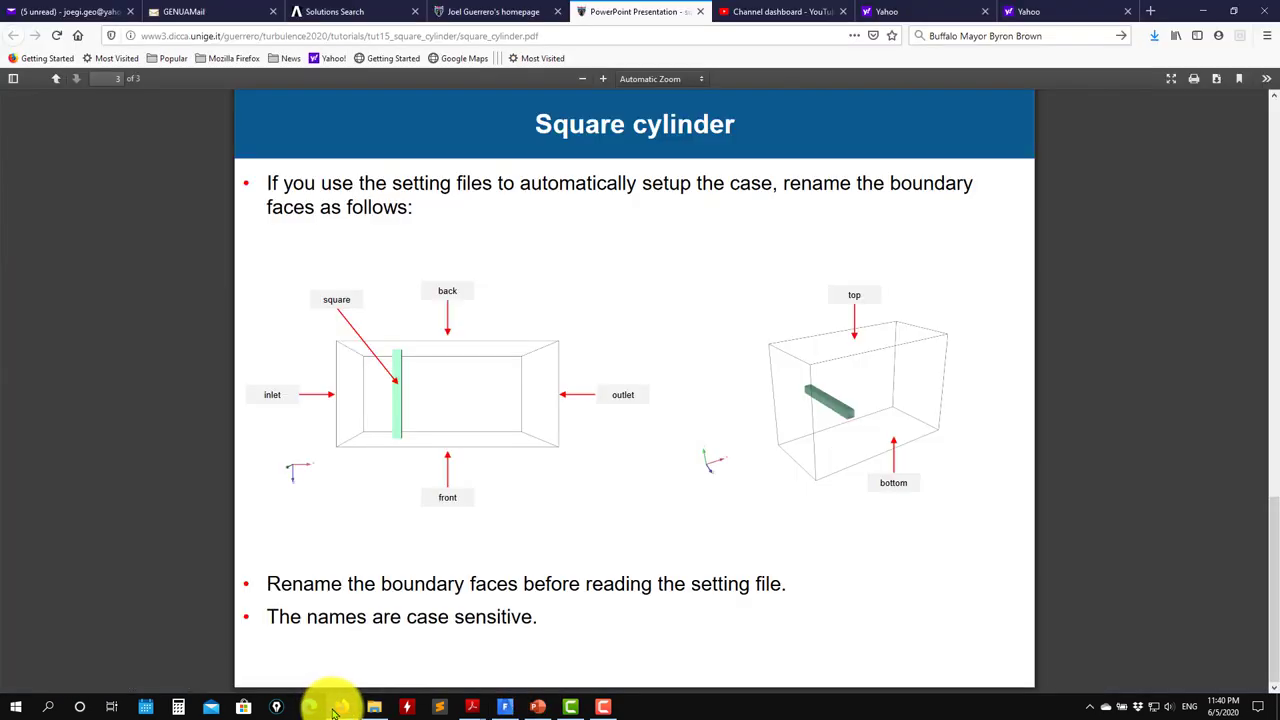
left_click(1203, 11)
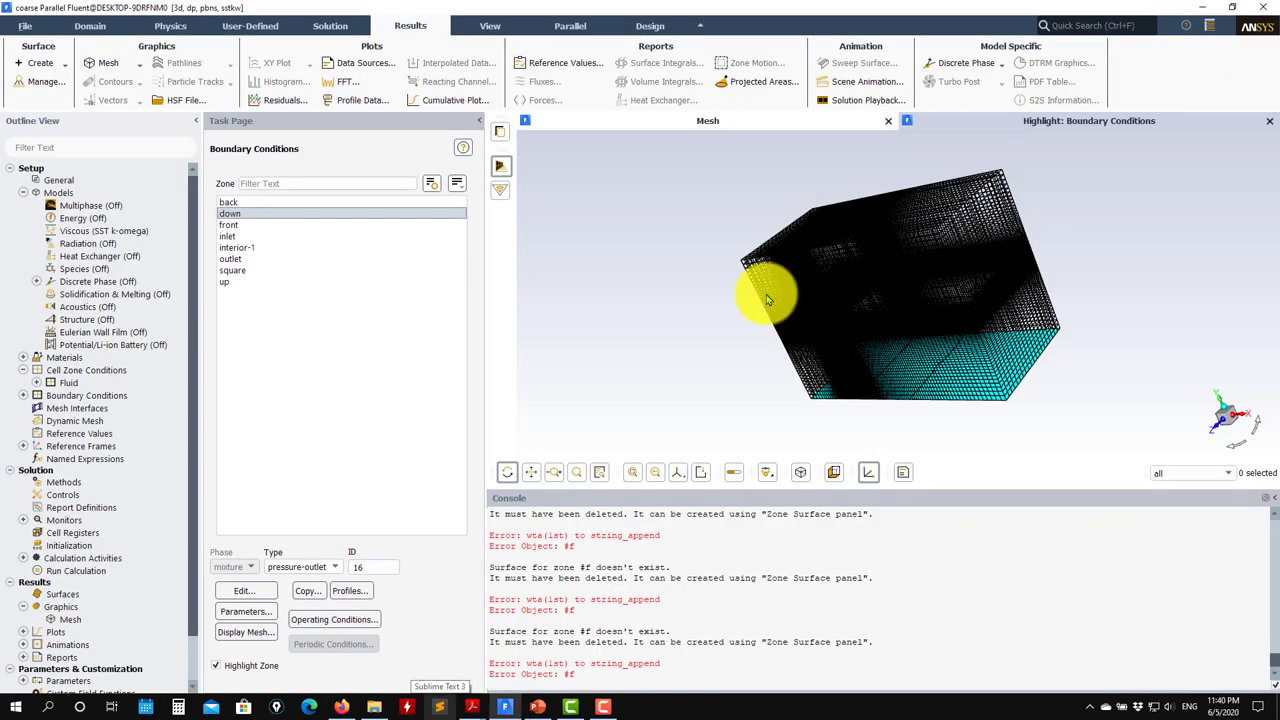
left_click(236, 591)
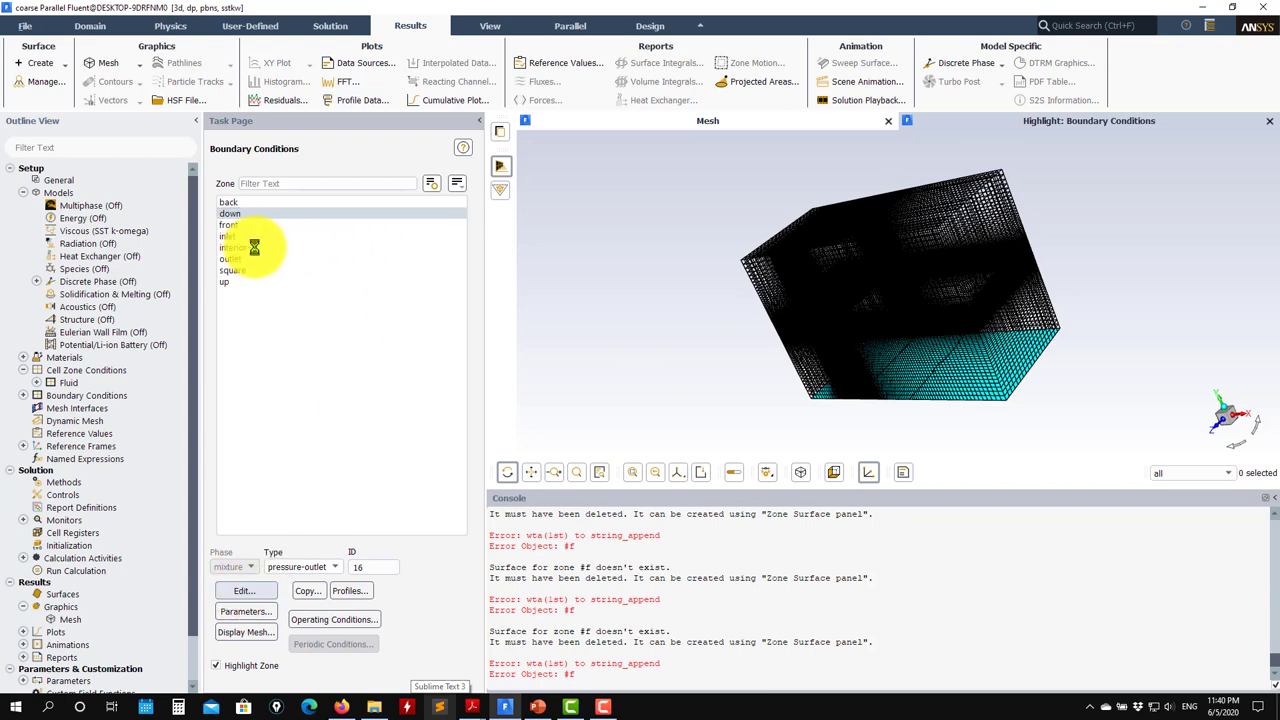
left_click_drag(266, 361, 123, 360)
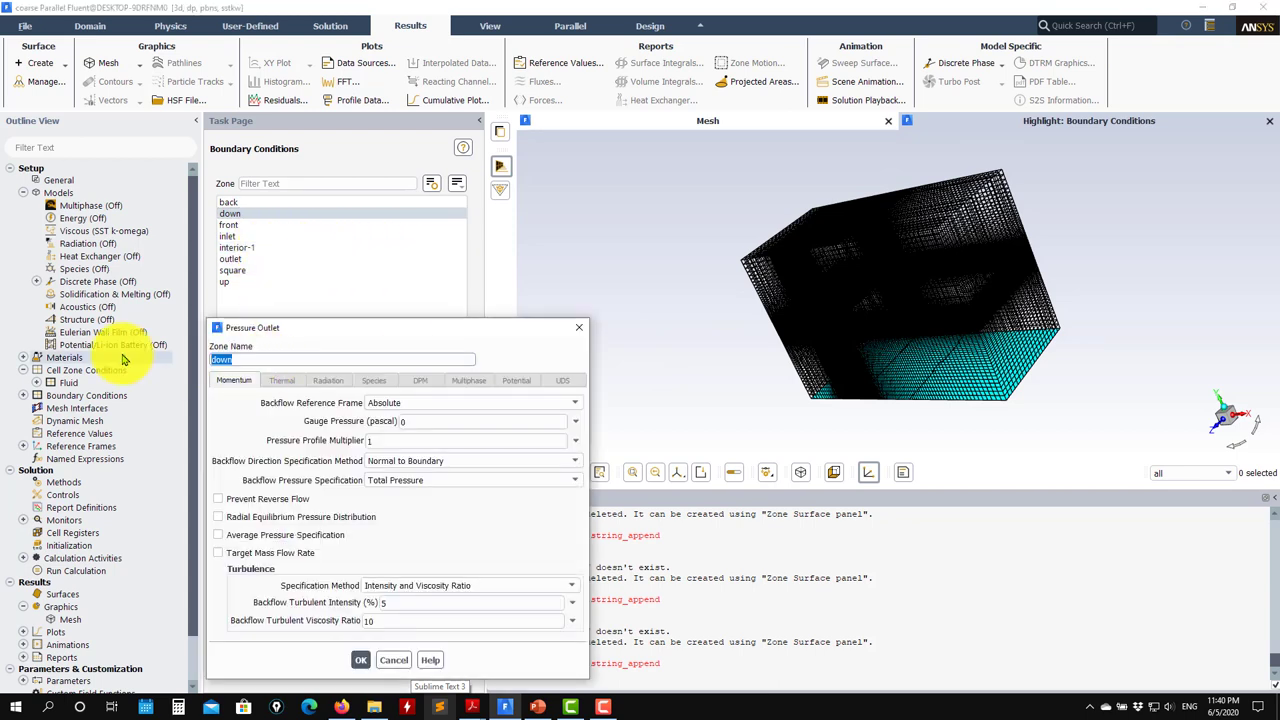
left_click(359, 662)
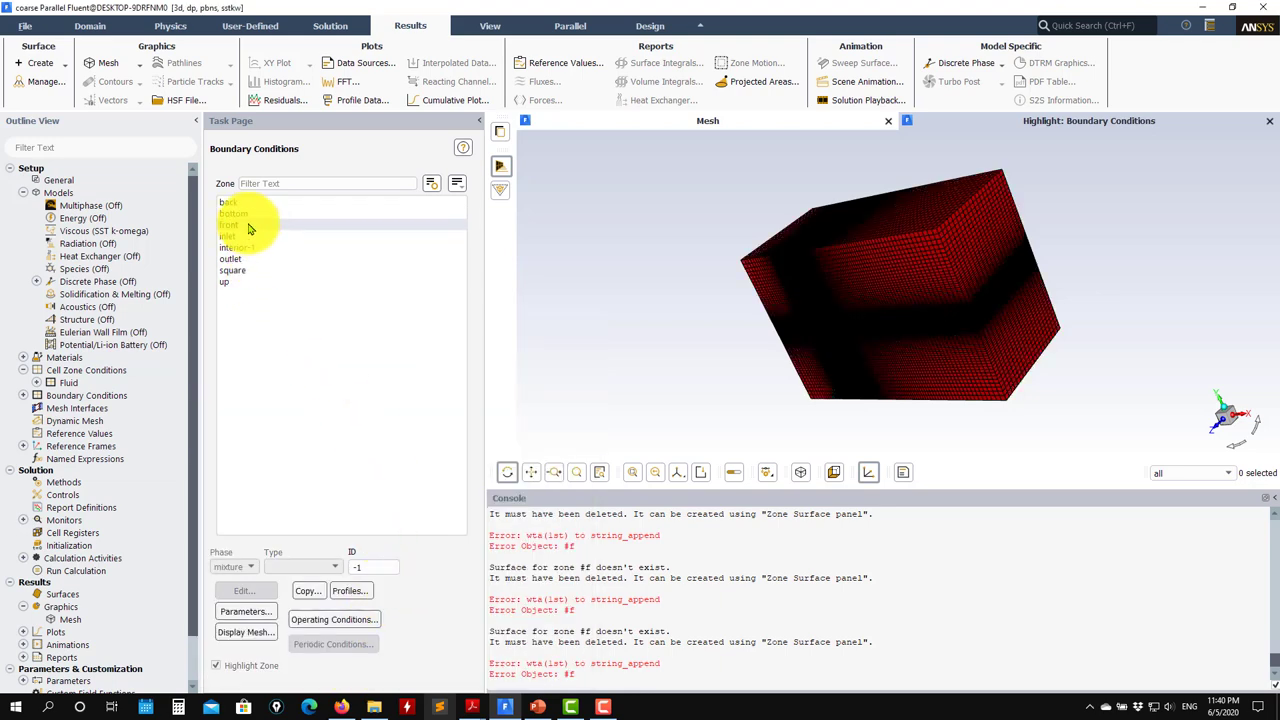
Highlight the up boundary in the mesh and rename that zone to top
left_click(233, 285)
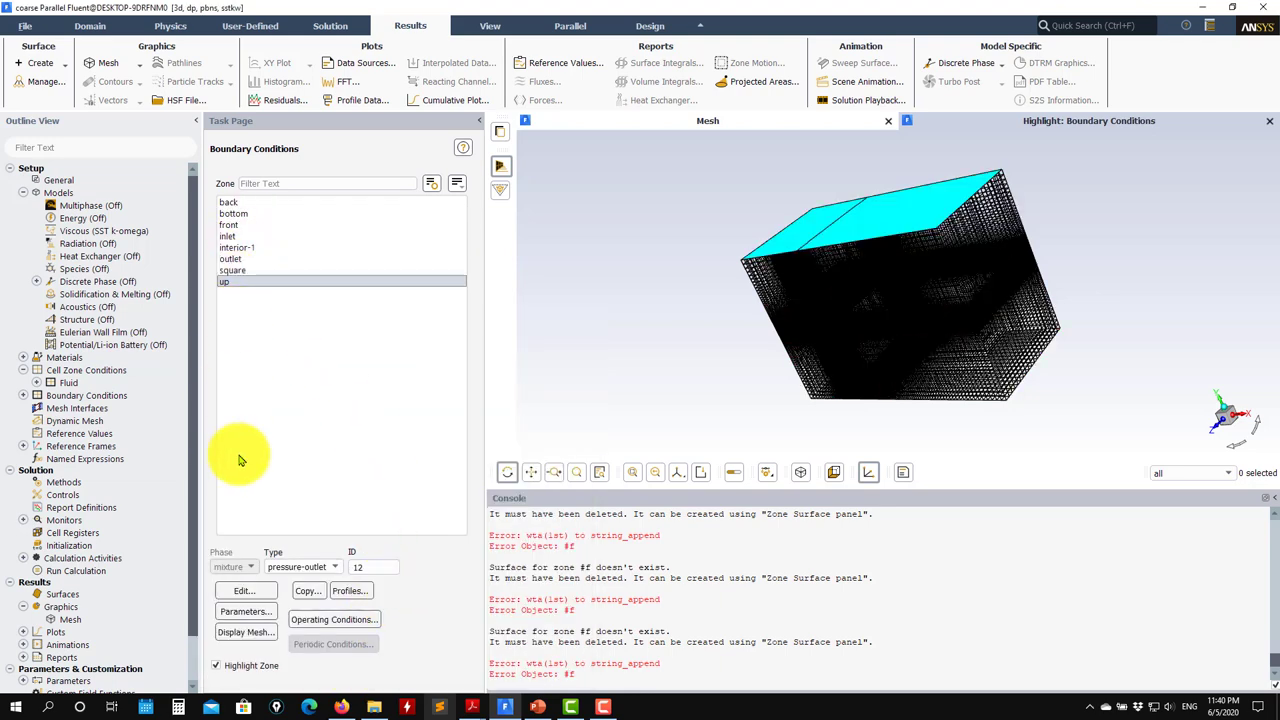
left_click(252, 596)
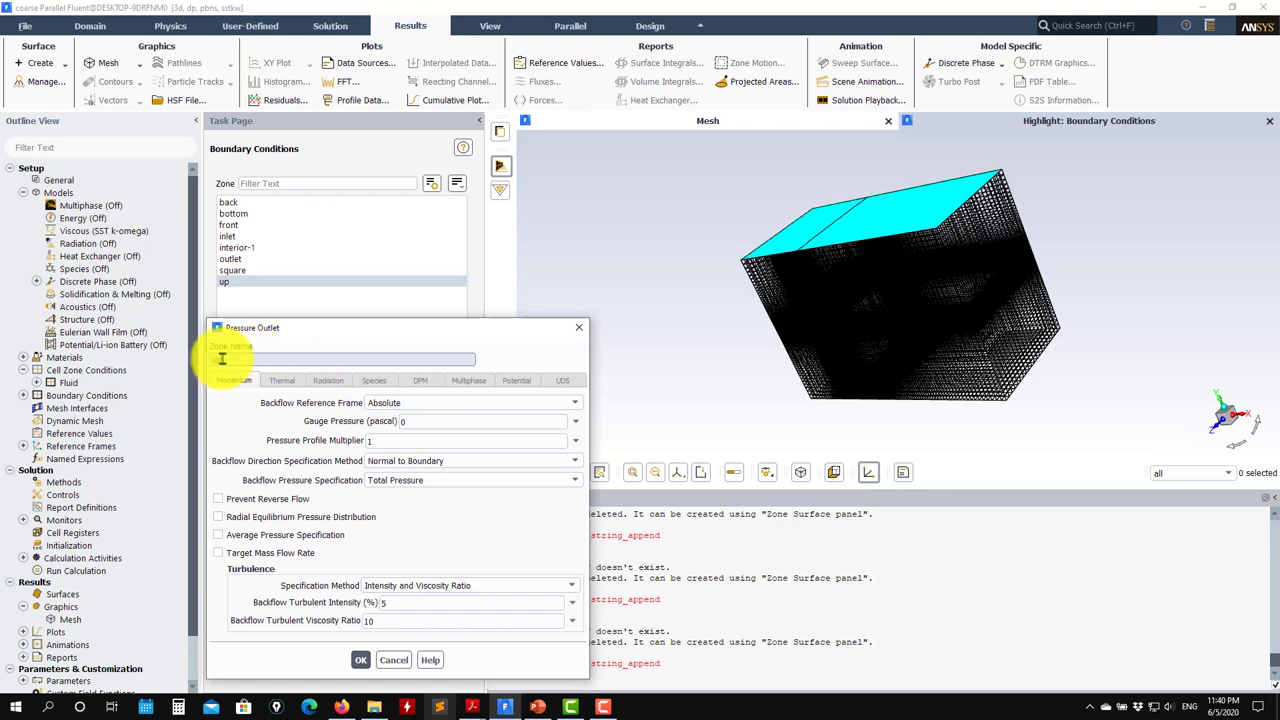
type("top")
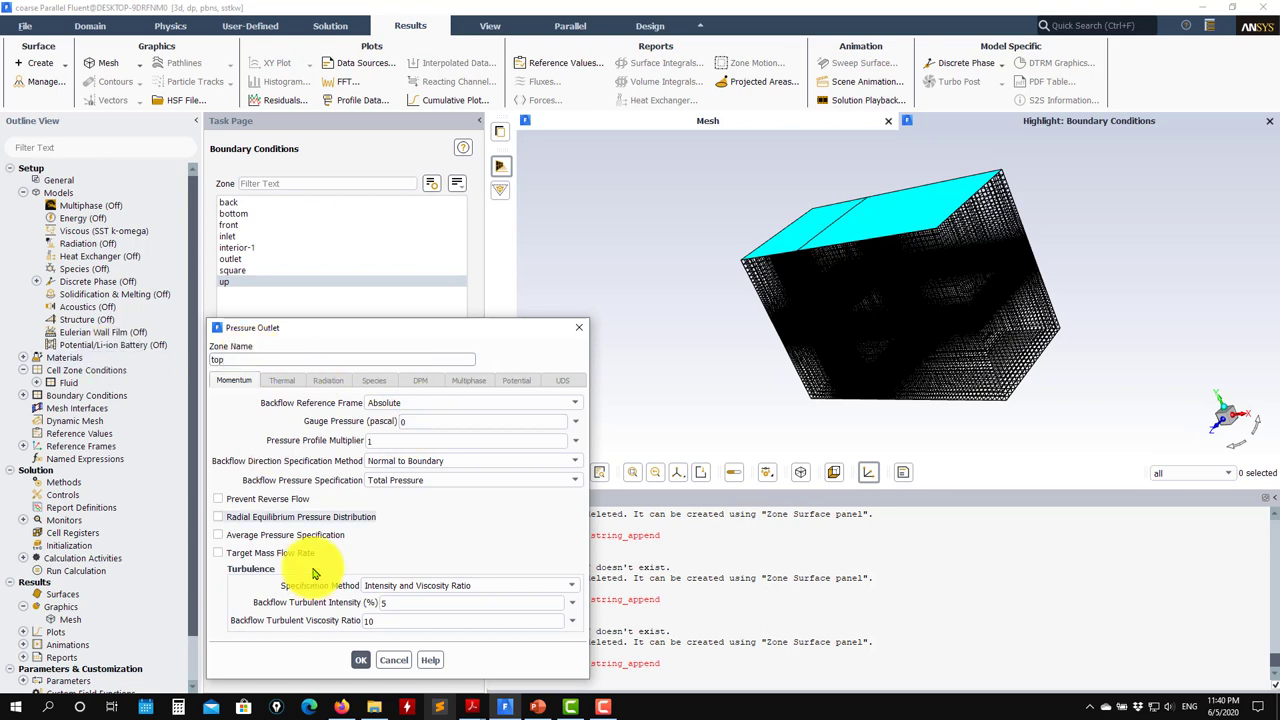
left_click(360, 660)
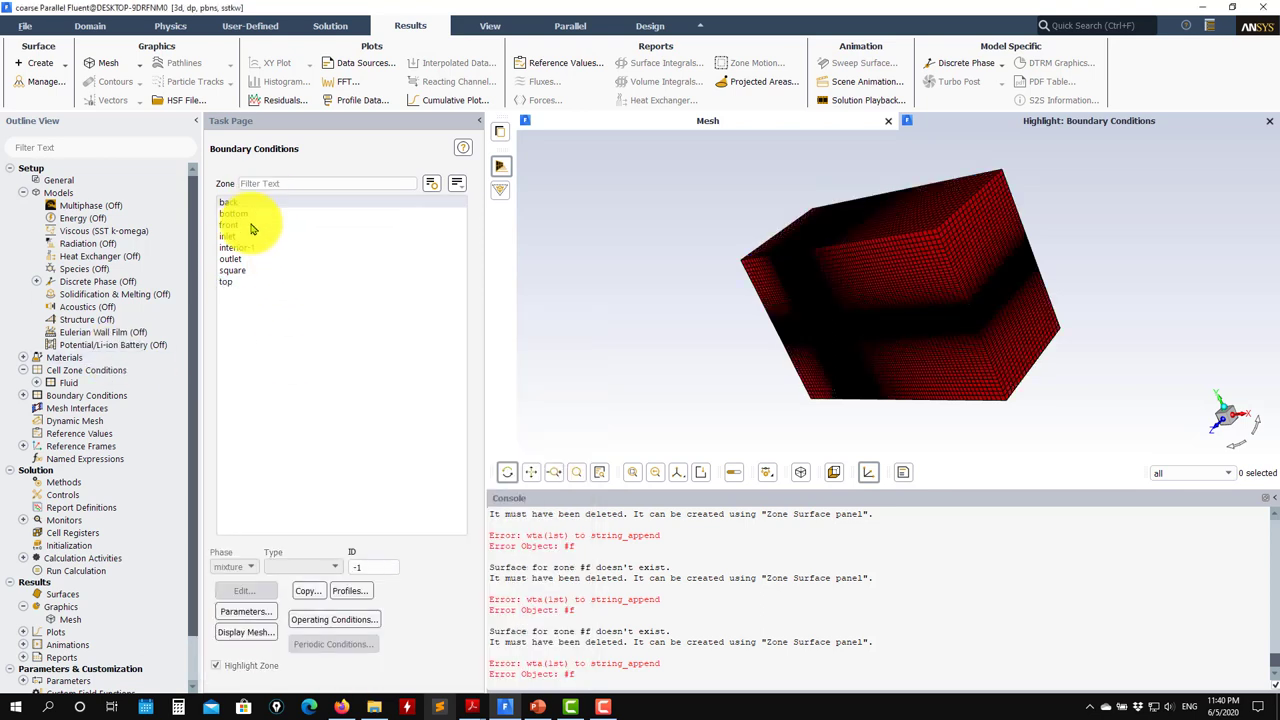
Recheck the naming diagram in Firefox and highlight the front boundary in Fluent to compare its location
left_click(341, 707)
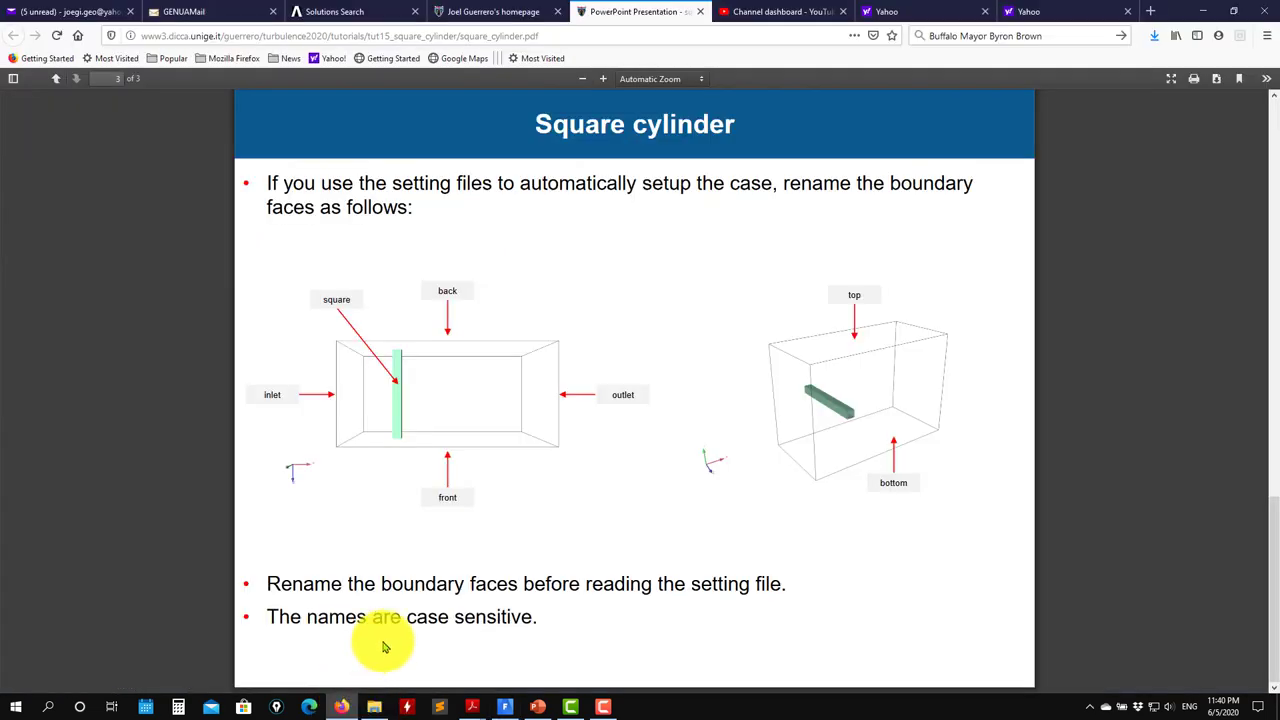
left_click(1215, 8)
left_click(243, 224)
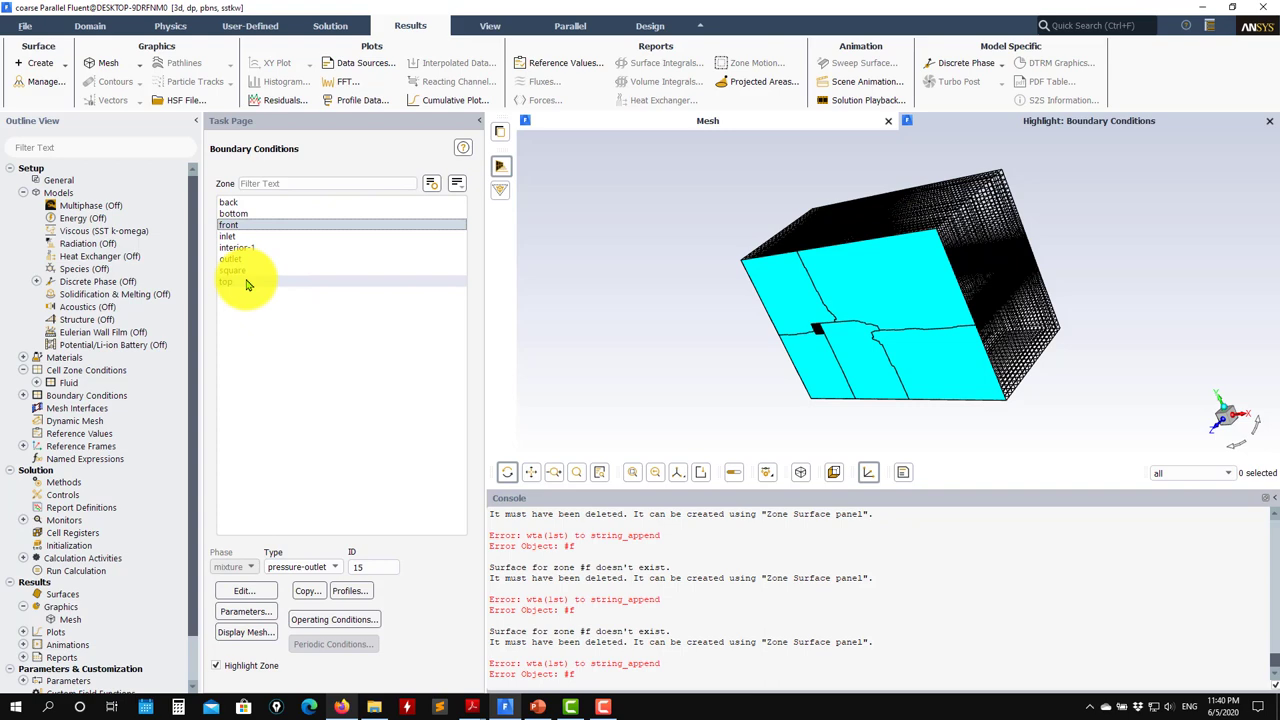
Highlight the square cylinder wall zone, check its zone name in the boundary settings, and close them without changes
left_click(245, 270)
left_click_drag(700, 306, 935, 410)
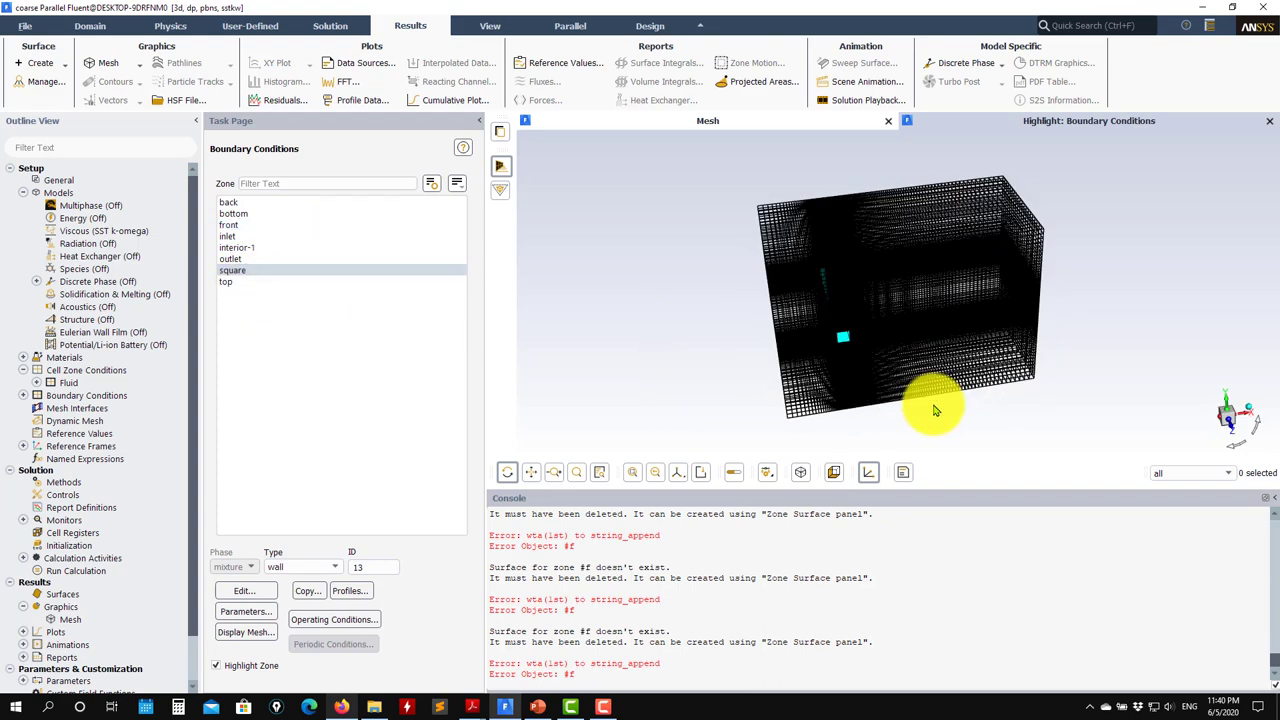
left_click(244, 591)
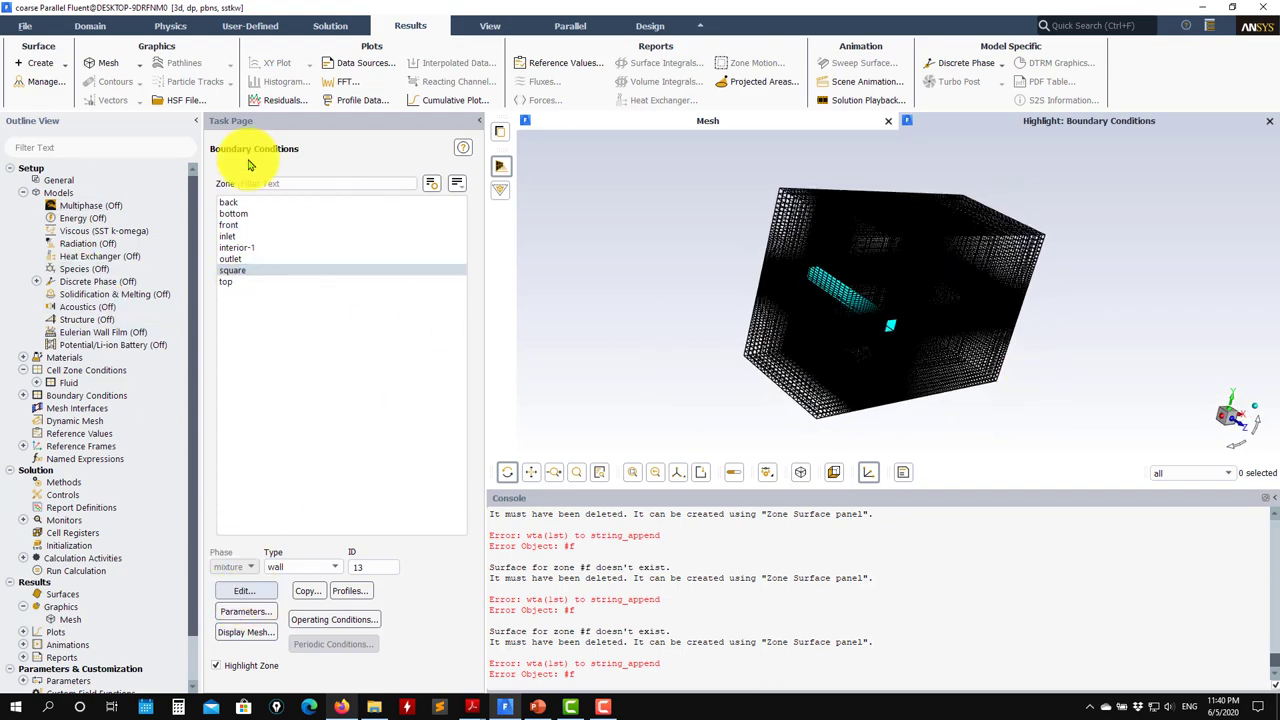
left_click(262, 589)
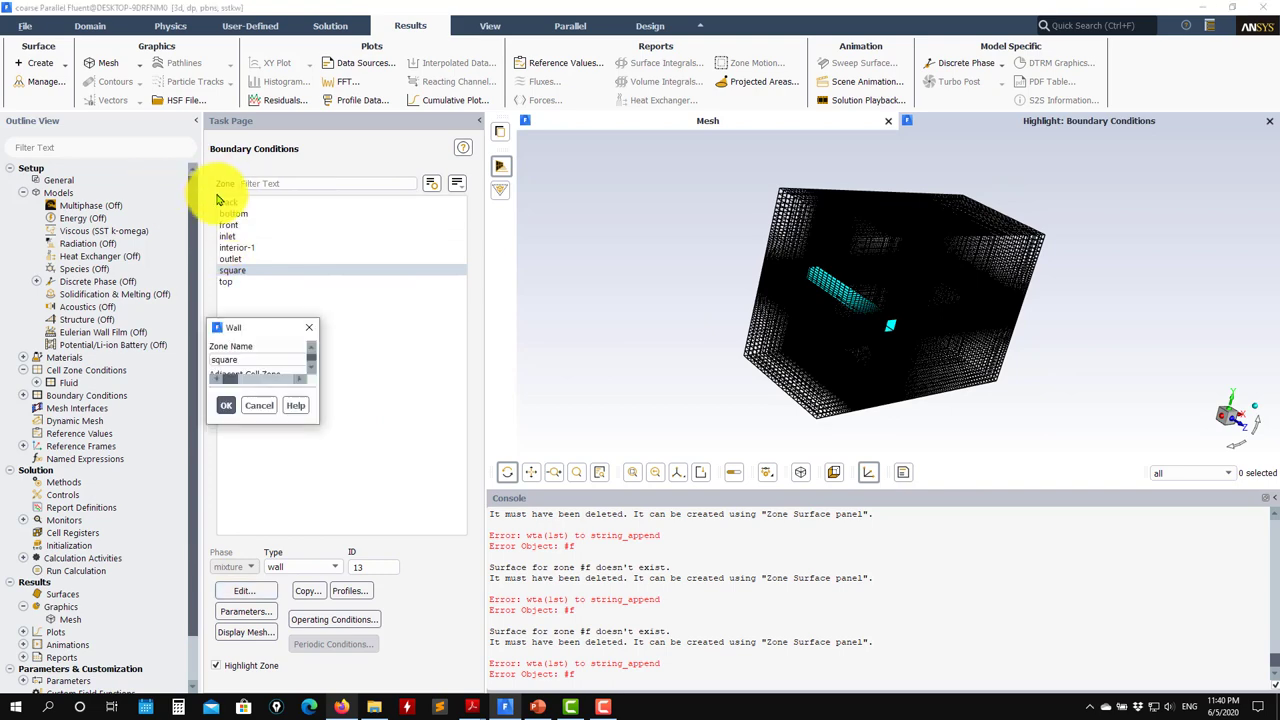
key("Escape")
left_click_drag(669, 329, 623, 337)
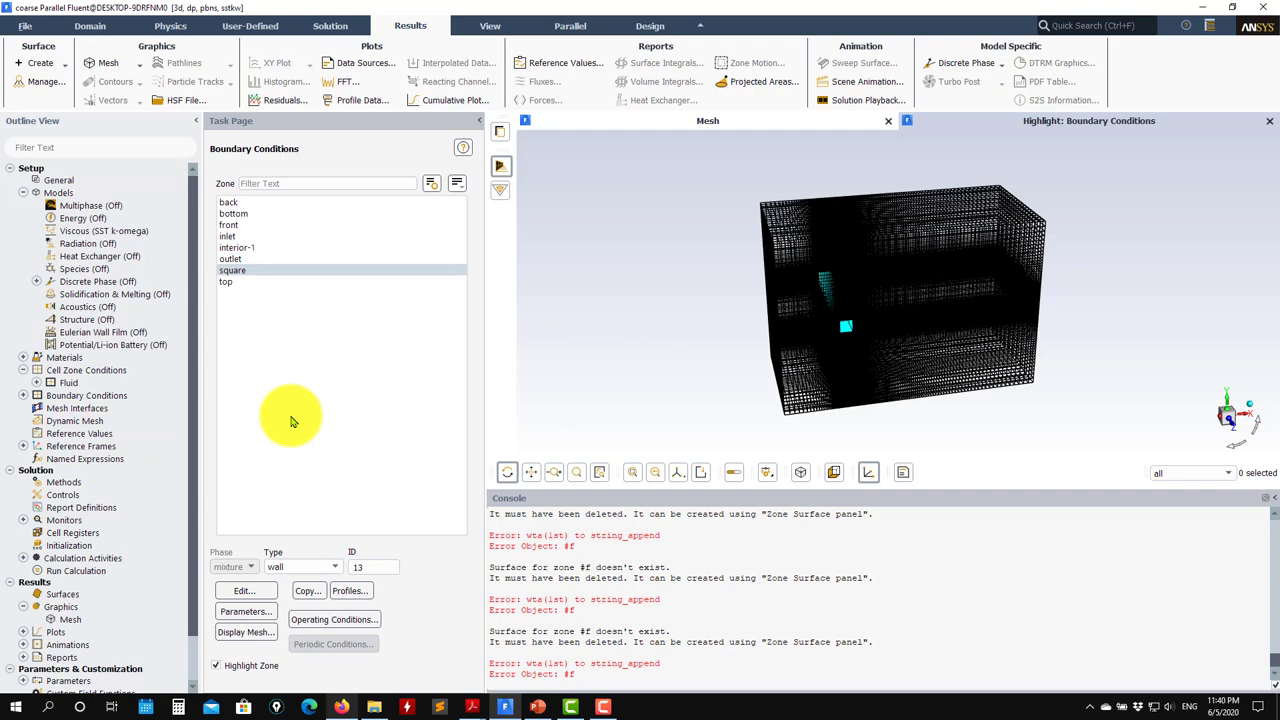
Turn off zone highlighting and view the mesh domain from its opposite sides
left_click(216, 665)
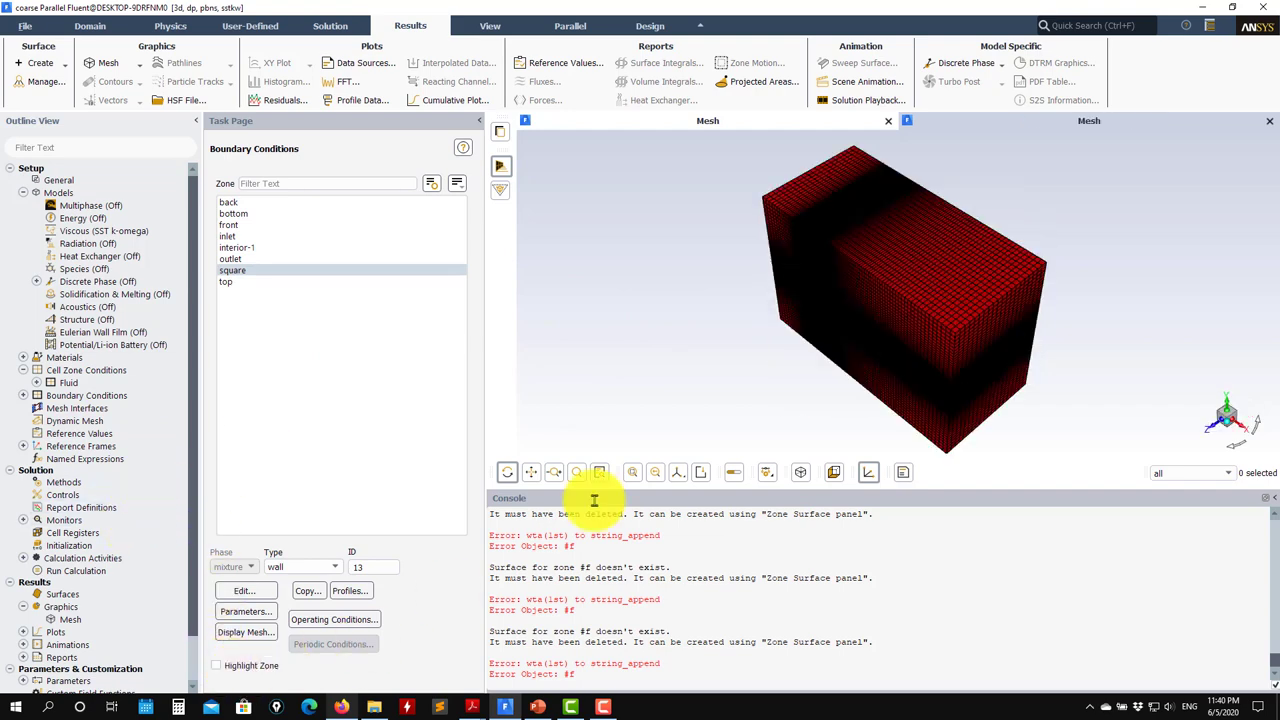
left_click_drag(943, 200, 929, 311)
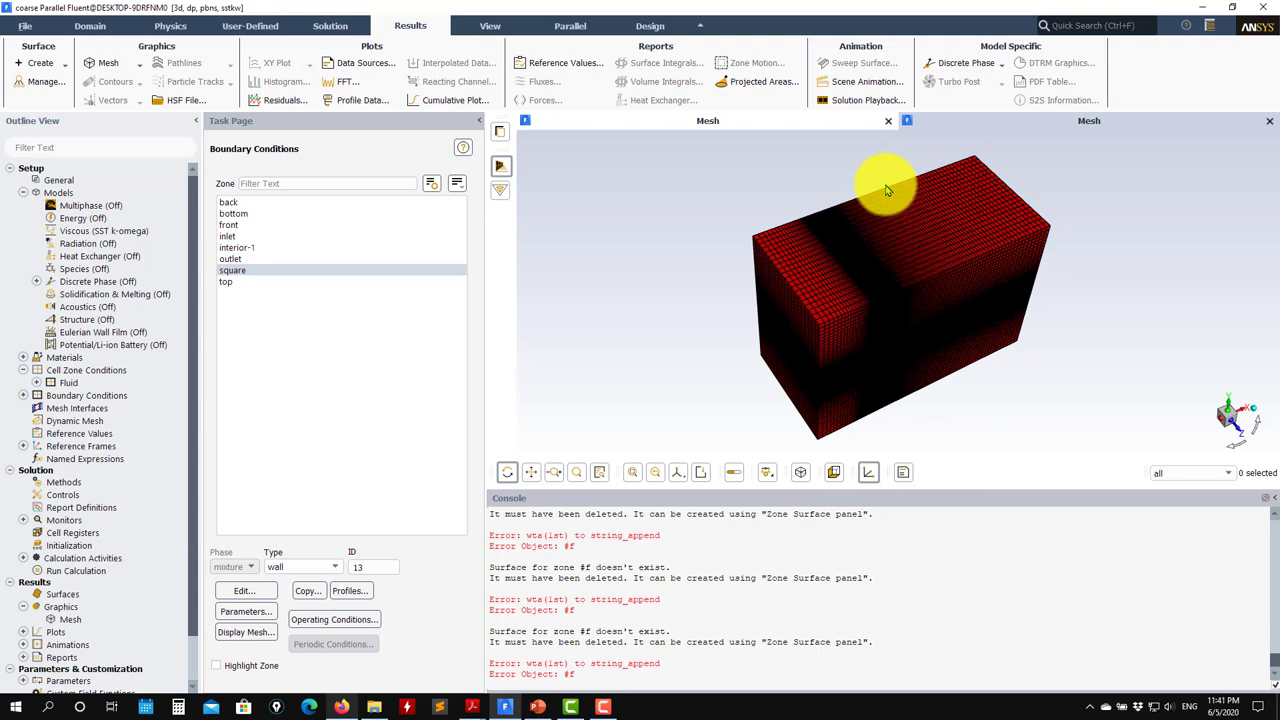
left_click_drag(886, 190, 1038, 355)
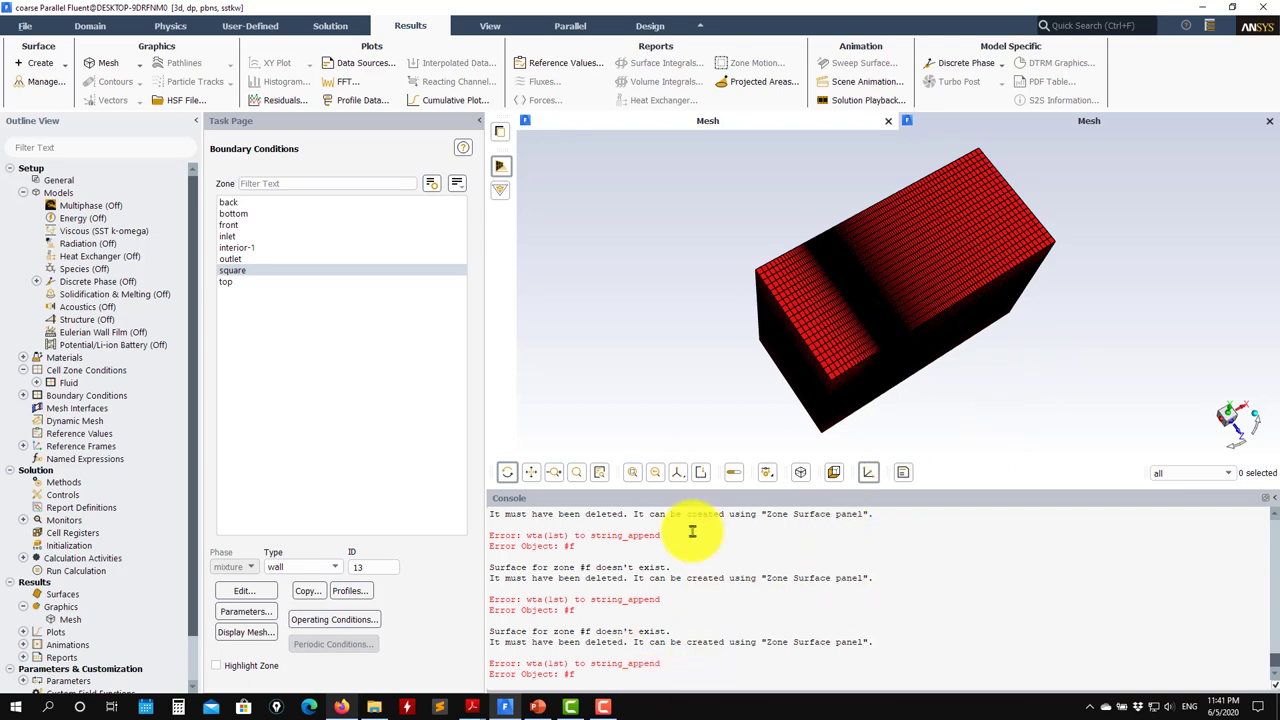
type("mesh")
key("Return")
key("Return")
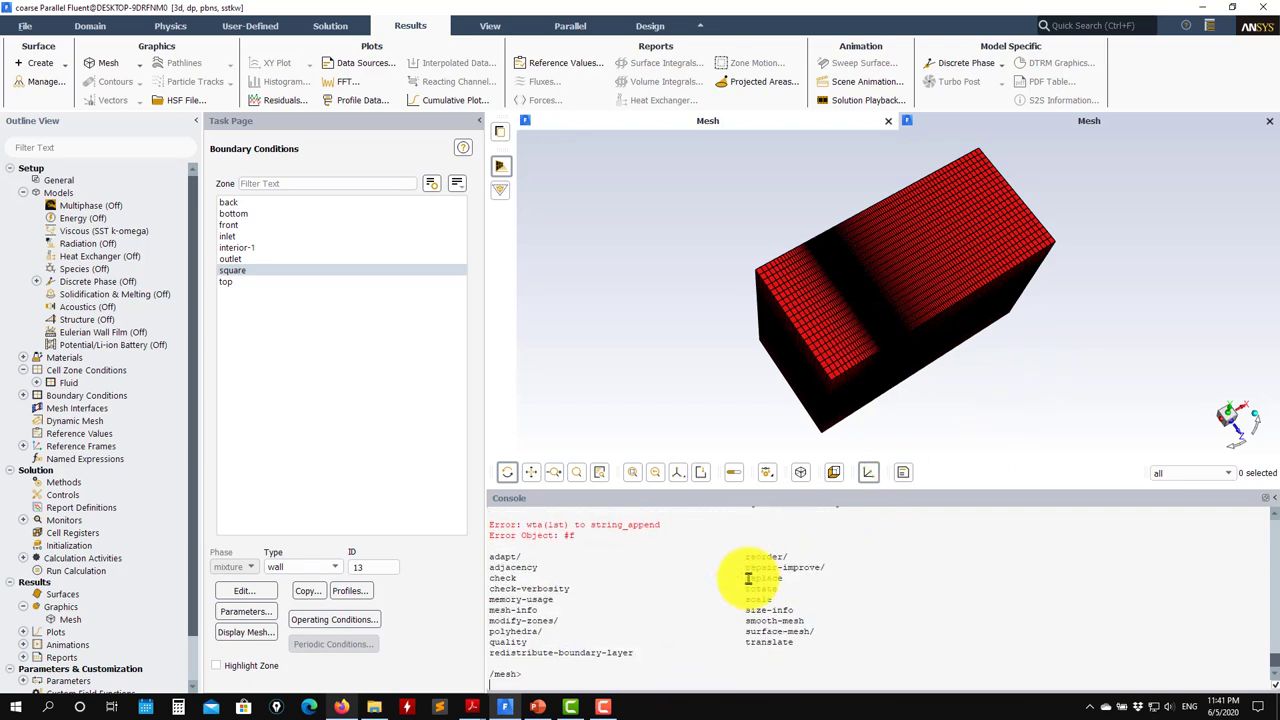
type("q")
key("Return")
key("Return")
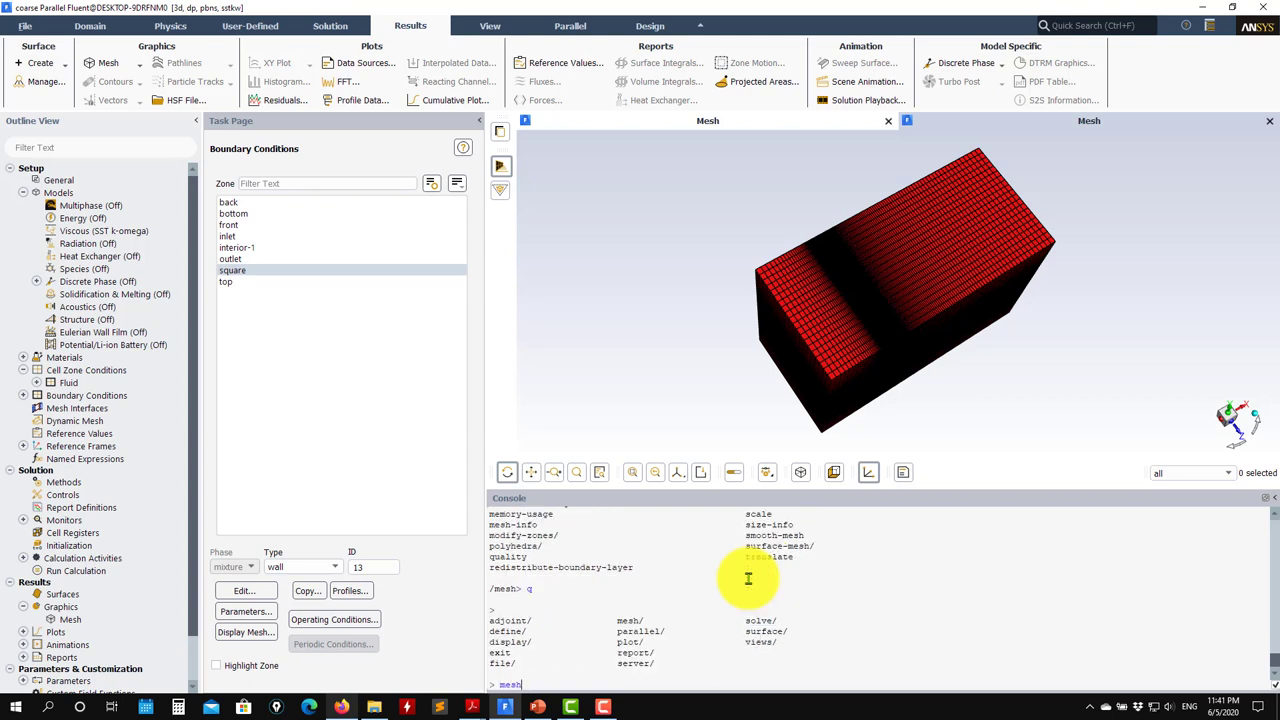
Enter the mesh/modify-zones text menu in the console to list its commands
type("mesh")
key("Return")
key("Return")
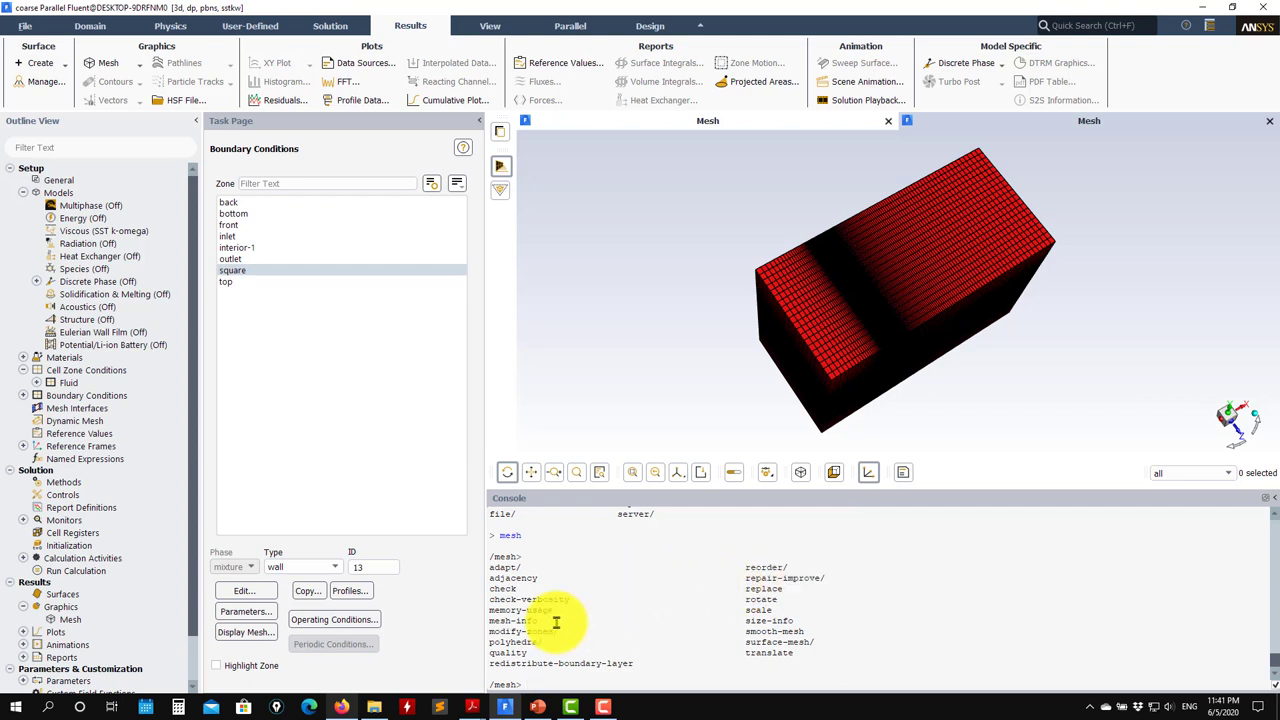
type("mod")
key("Return")
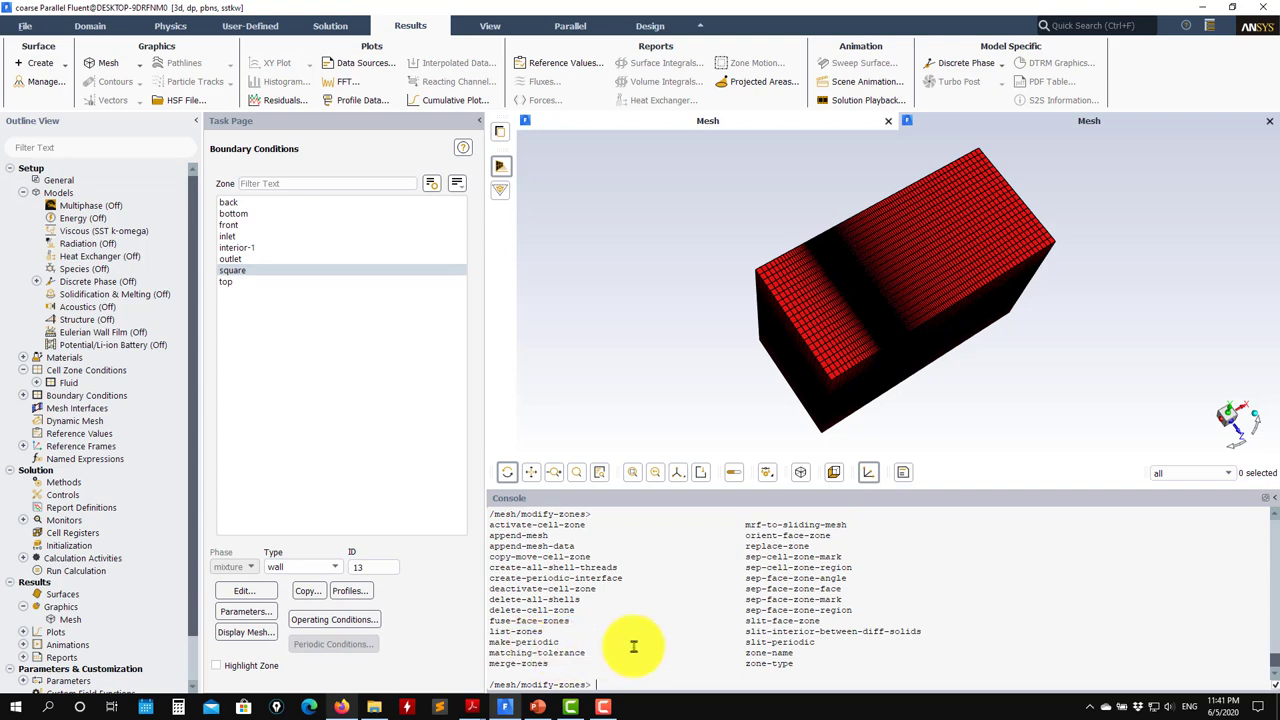
Start make-periodic in the console with the back boundary, ID 14, as periodic zone and the front boundary, ID 15, as shadow zone
left_click_drag(837, 360, 925, 380)
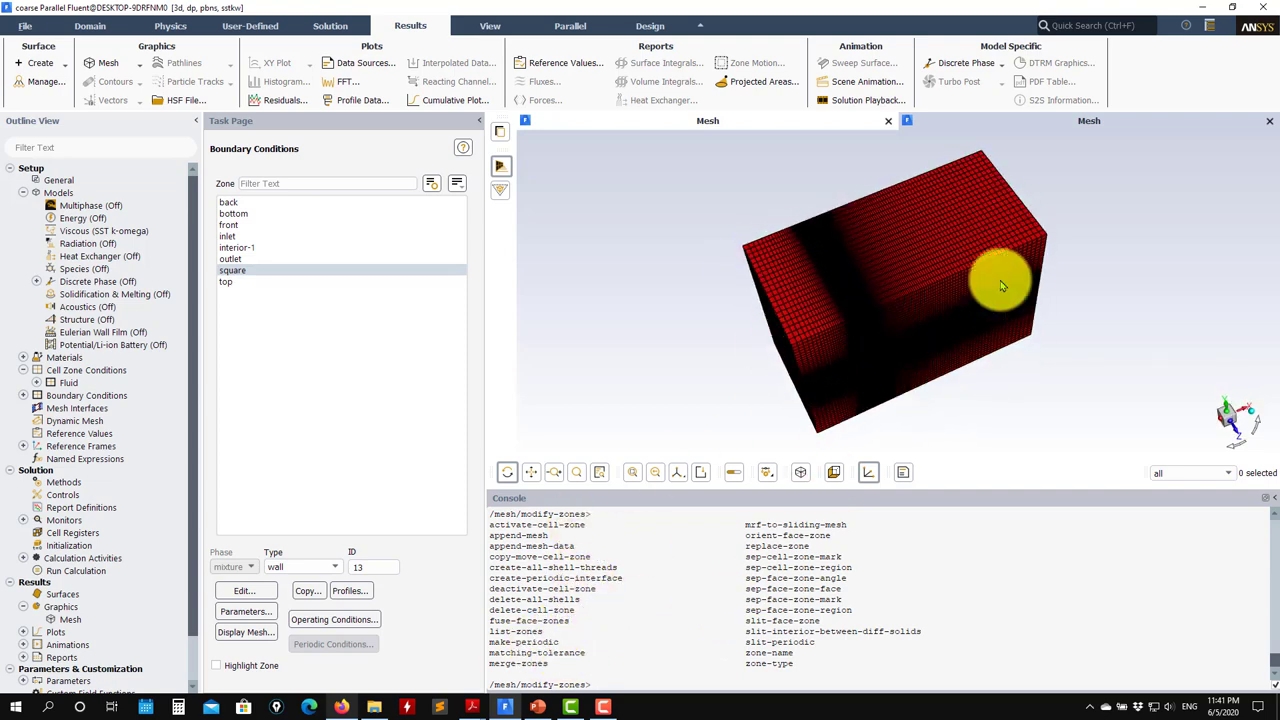
left_click_drag(880, 289, 929, 329)
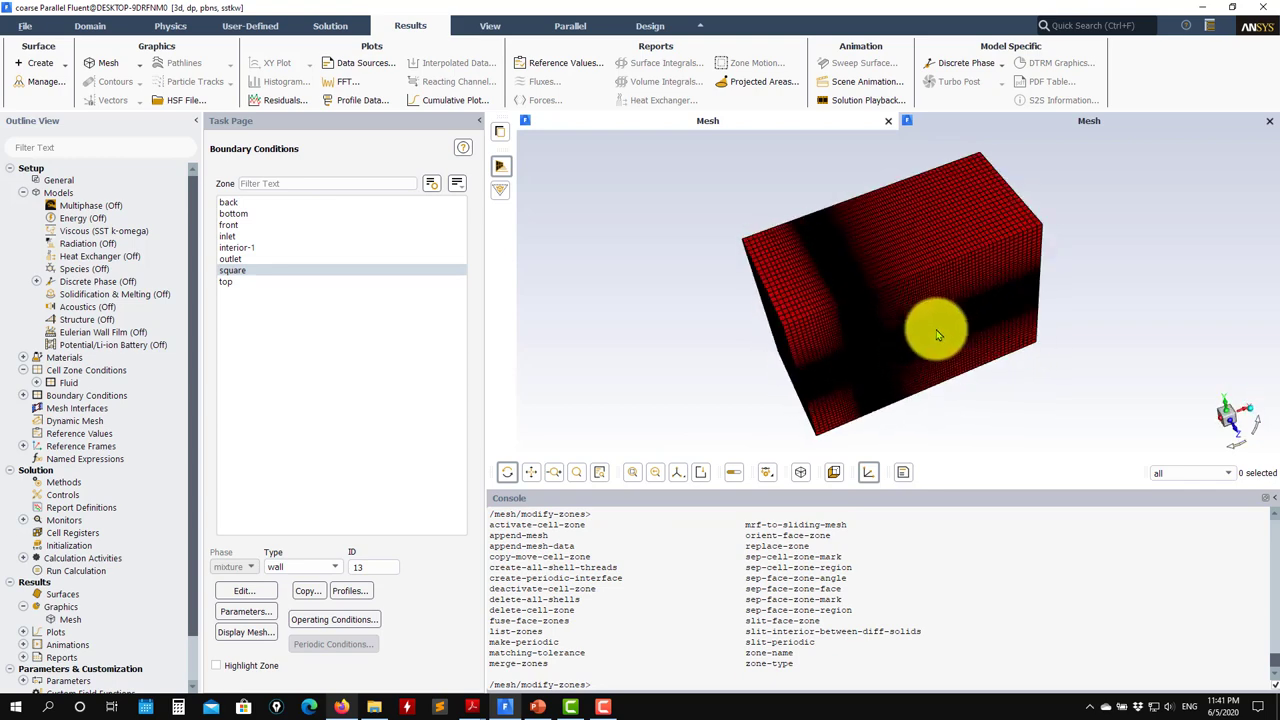
left_click(236, 204)
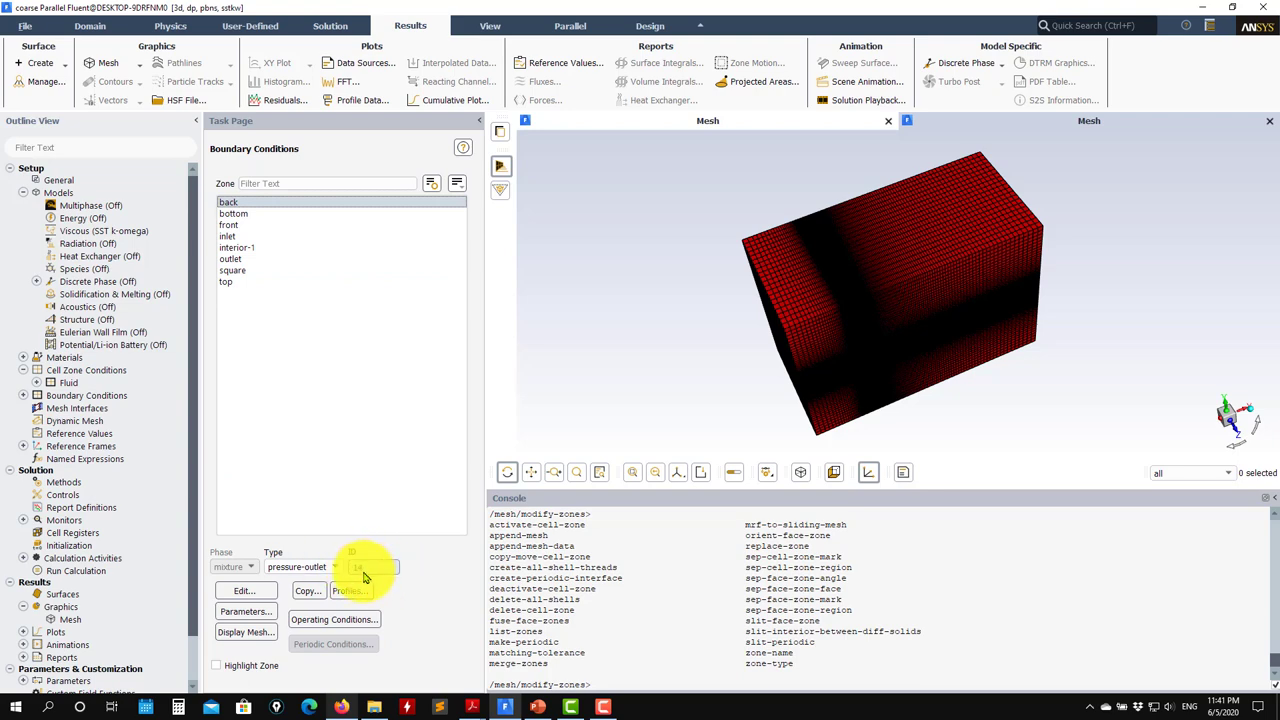
left_click(232, 225)
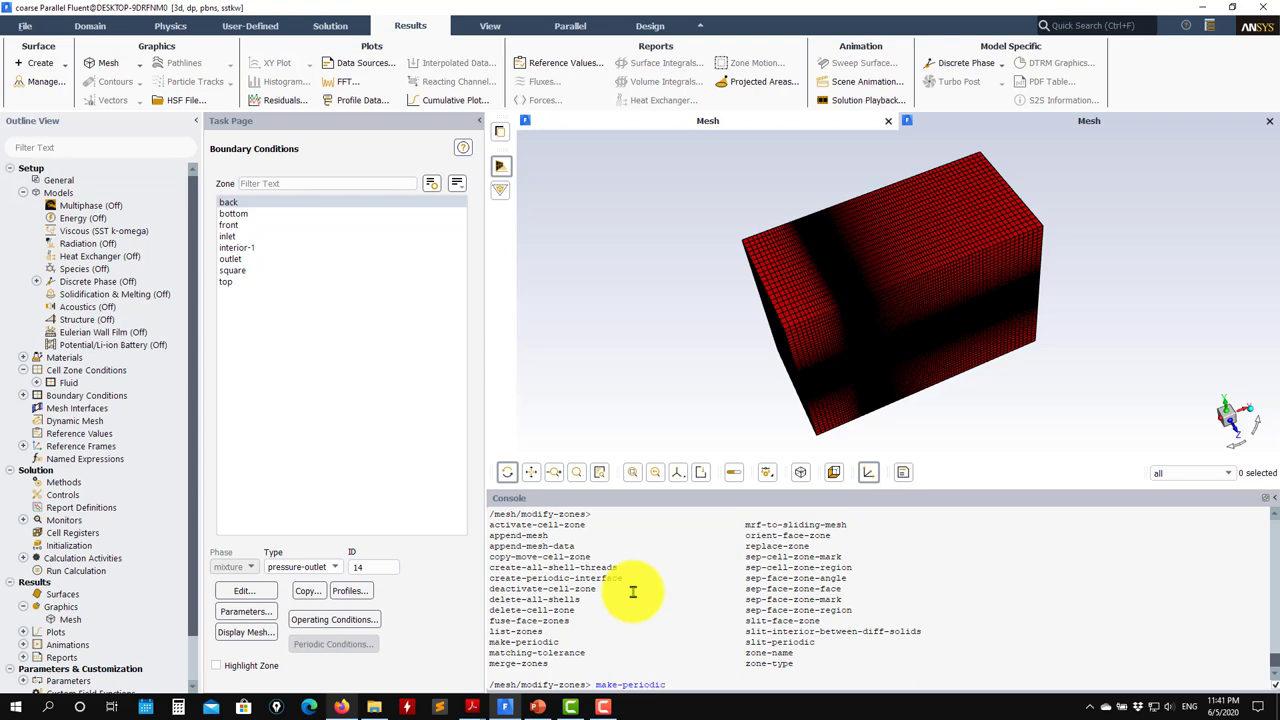
key("Return")
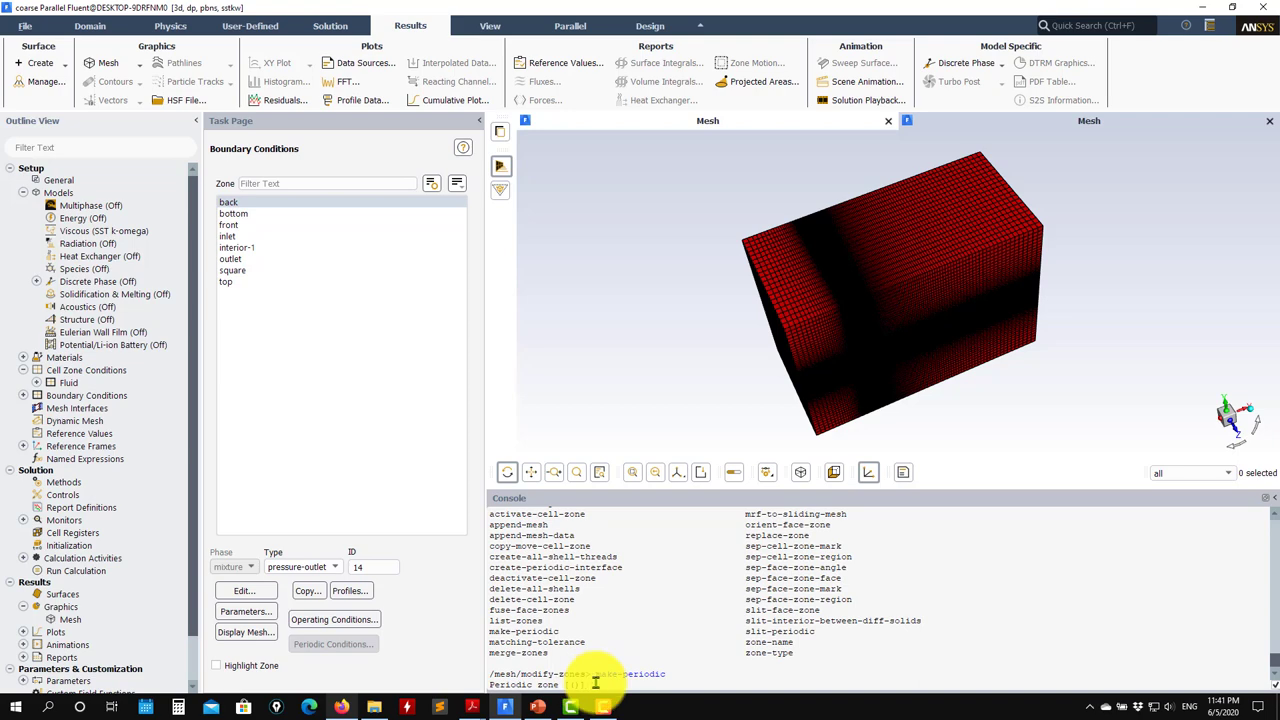
key("Return")
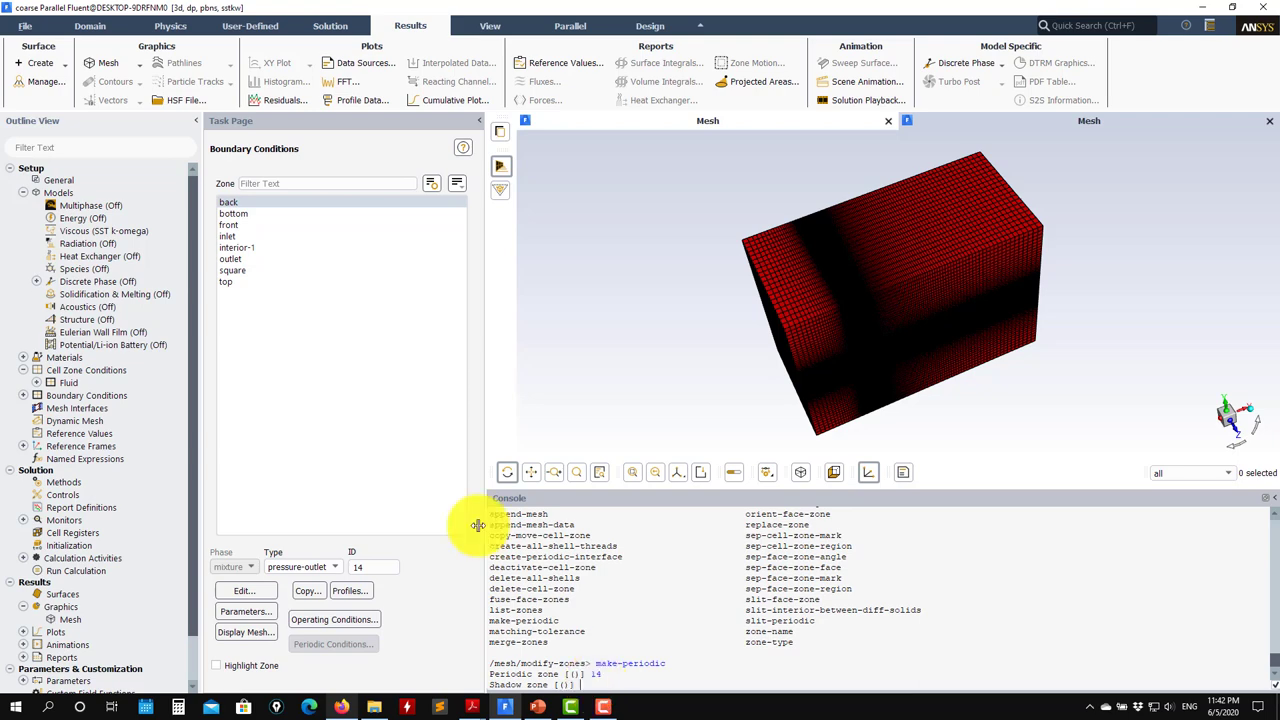
left_click(232, 225)
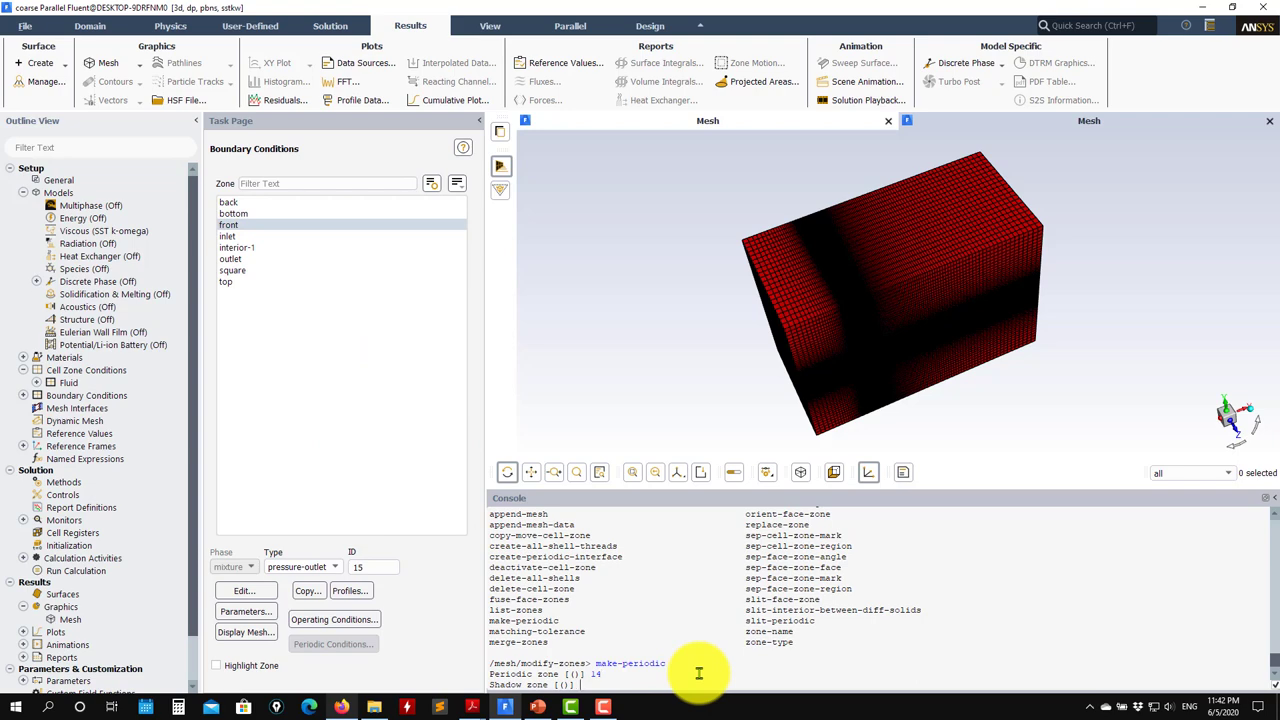
key("Return")
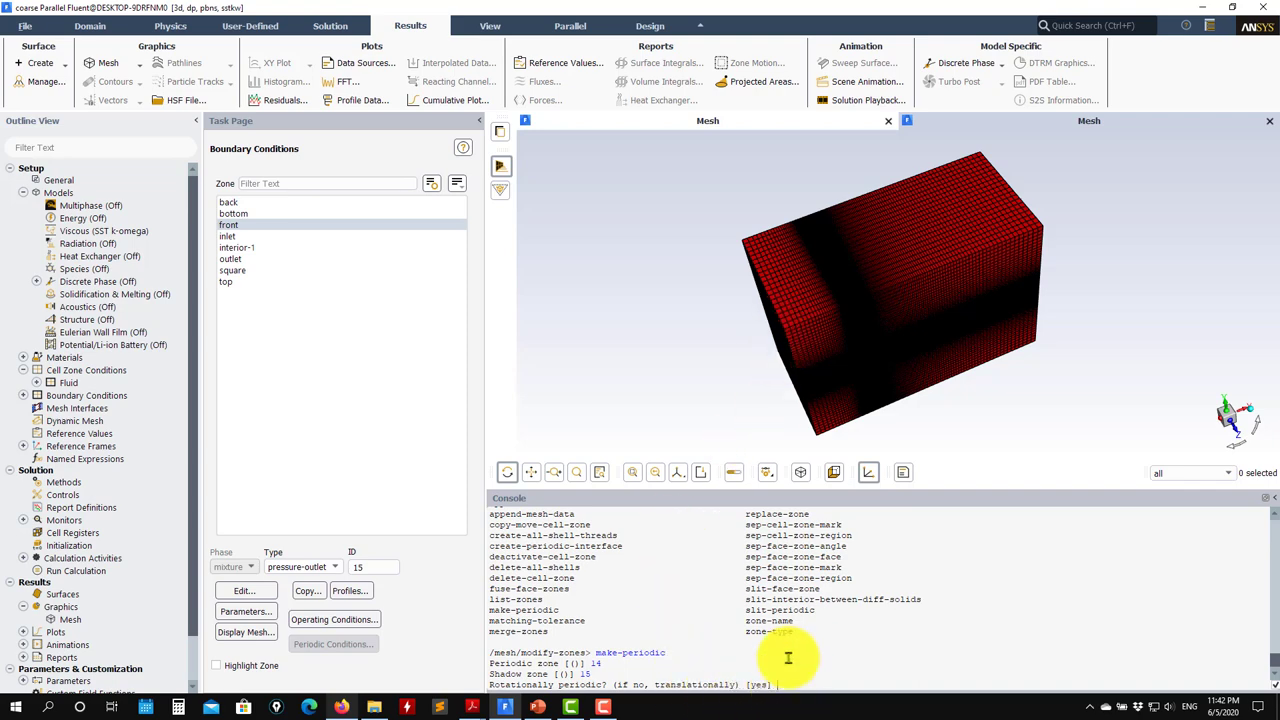
Answer the make-periodic options: translational instead of rotational, create the periodic zones, and auto-detect the translation vector
type("no")
key("Return")
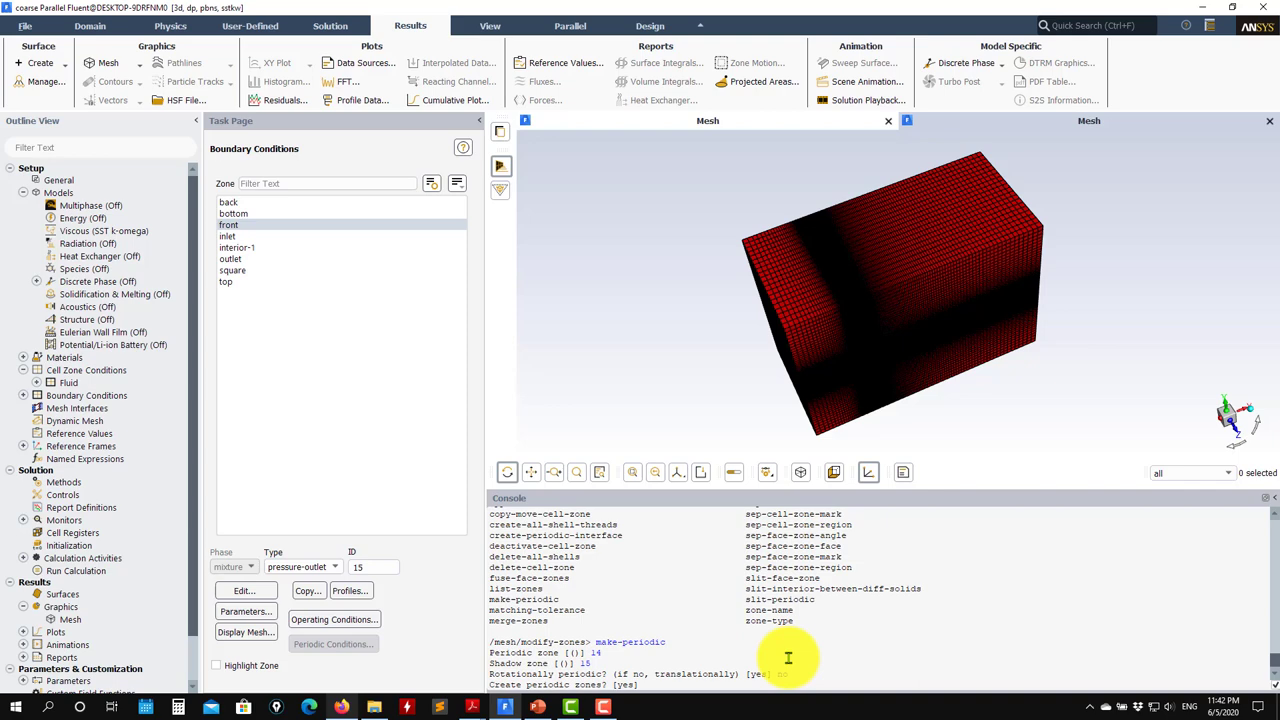
type("yes")
key("Return")
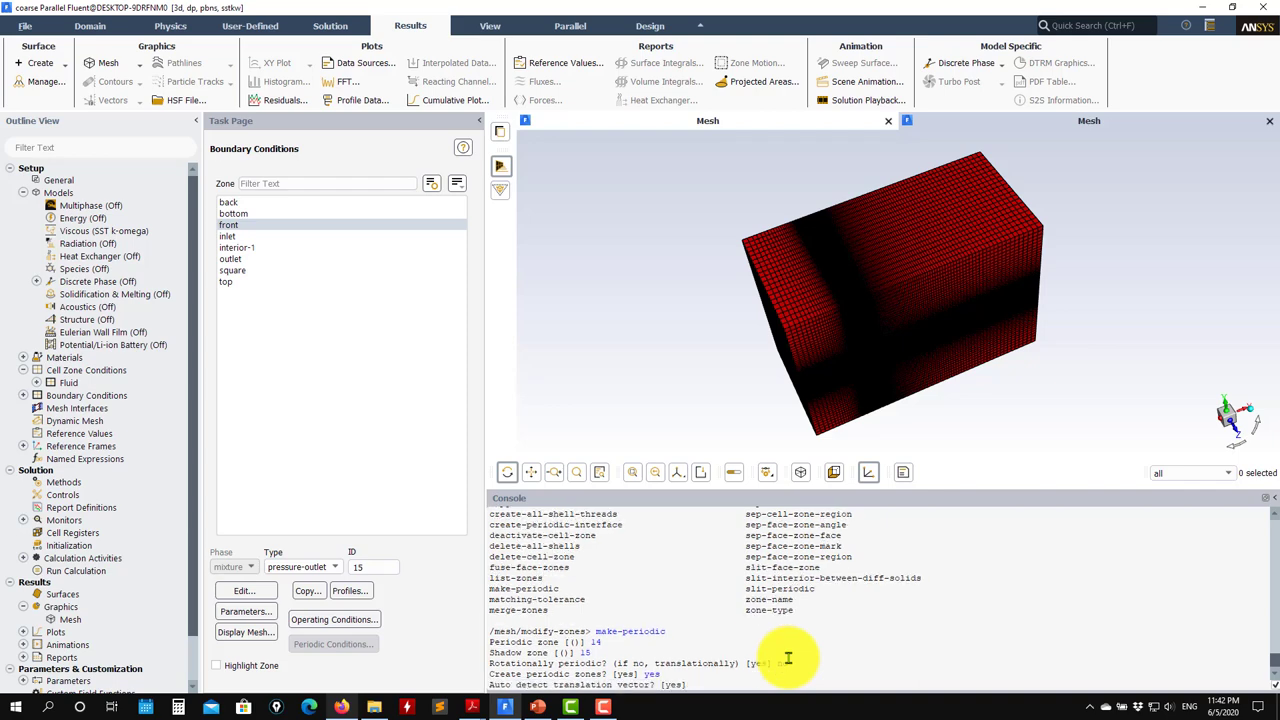
left_click_drag(937, 266, 871, 229)
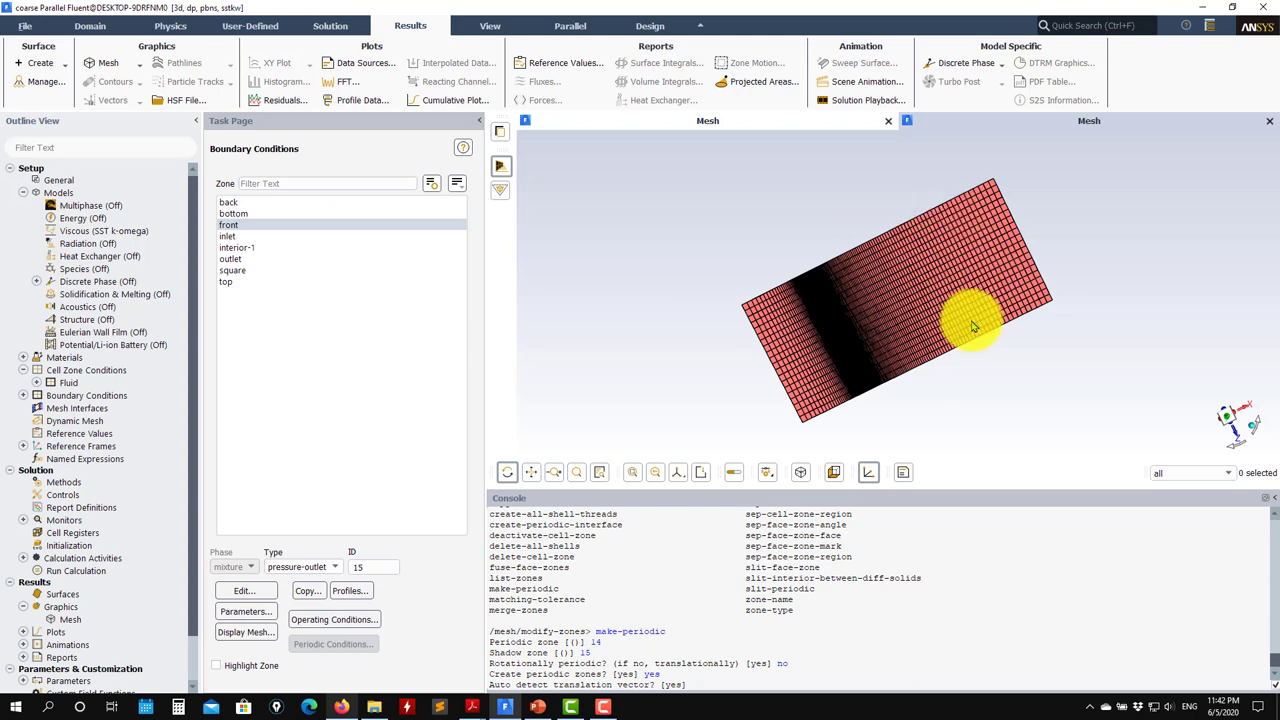
left_click(714, 635)
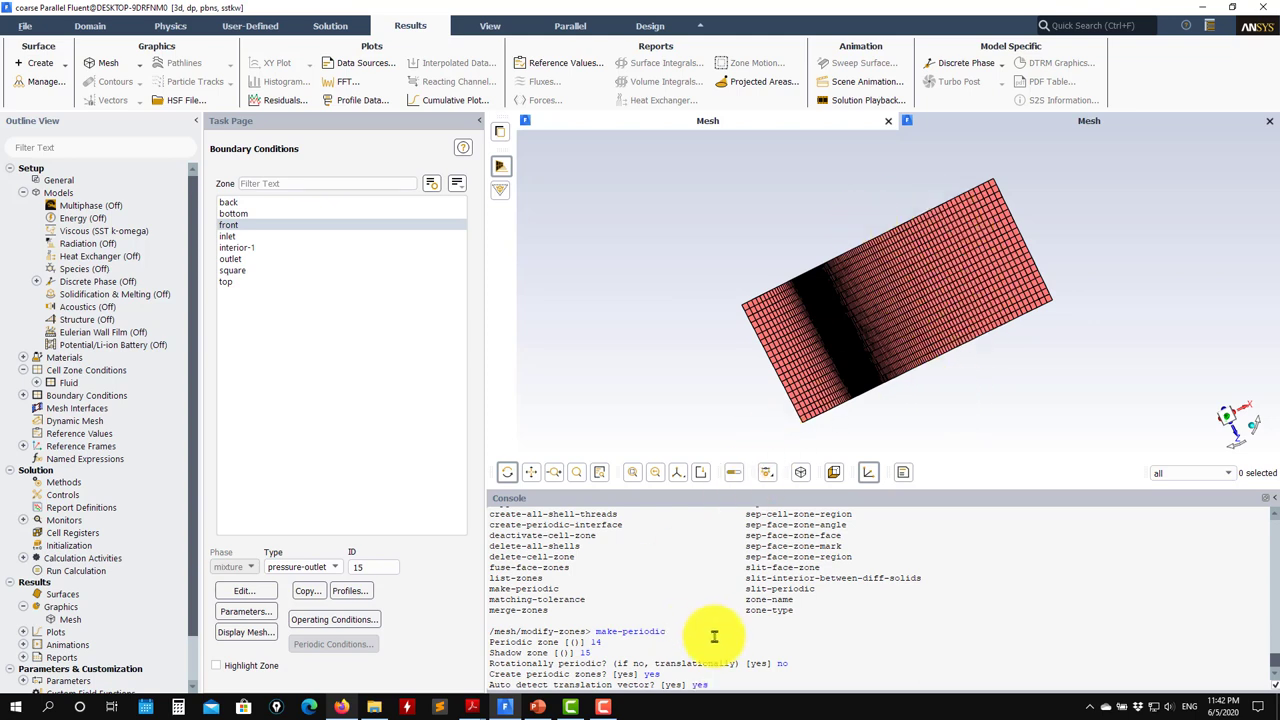
key("Return")
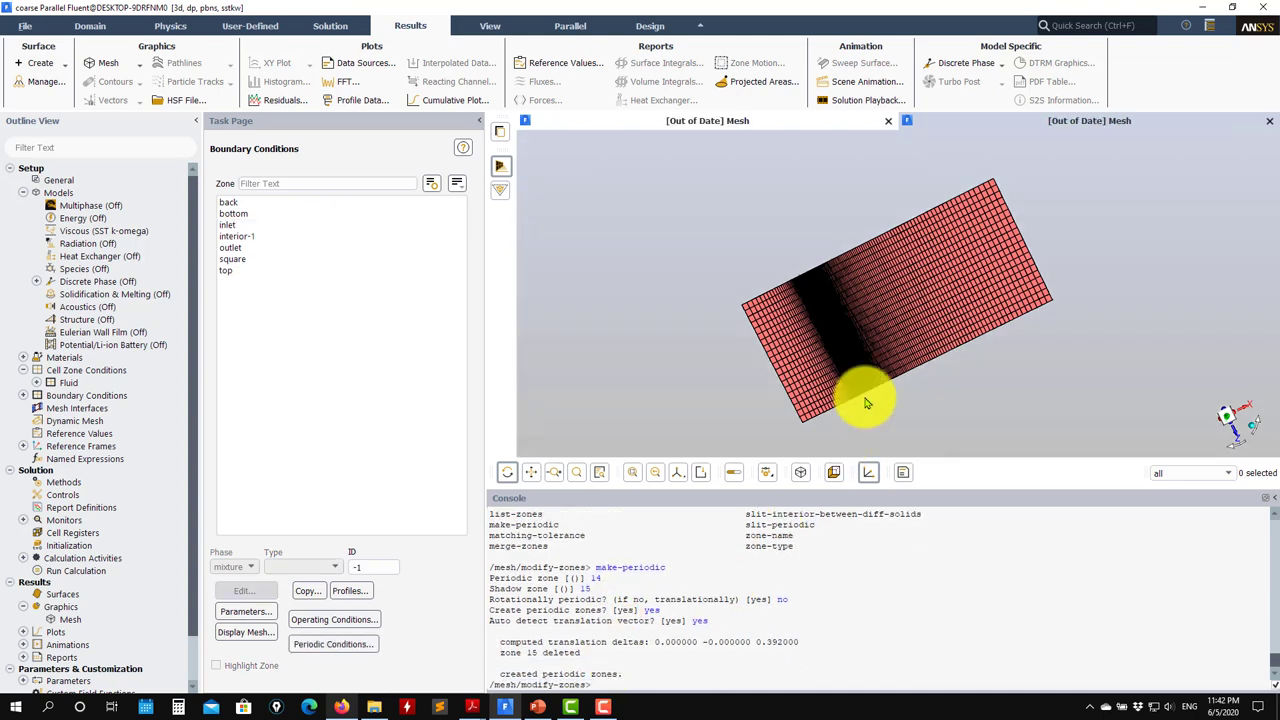
Check the computed translation distance in the console and find the new periodic zone among the boundary conditions
left_click_drag(805, 641, 751, 641)
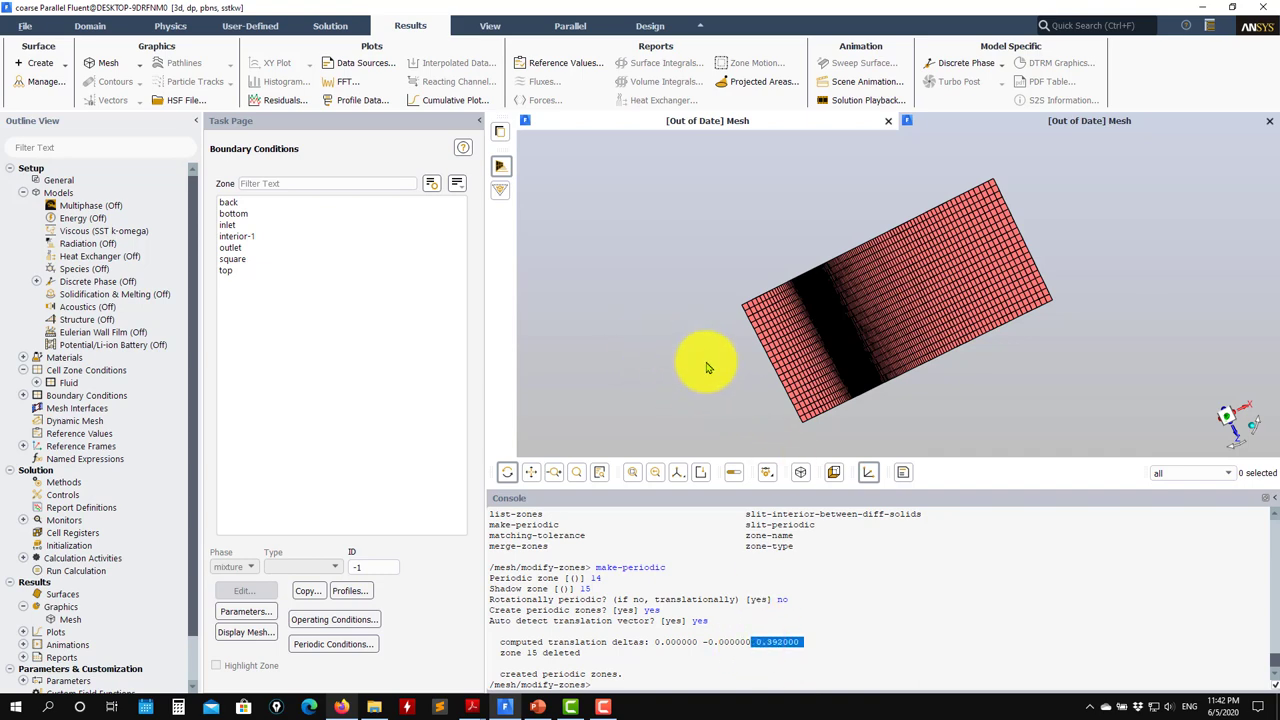
mouse_move(694, 366)
left_mouse_down()
mouse_move(683, 240)
mouse_move(614, 294)
mouse_move(694, 366)
left_mouse_up()
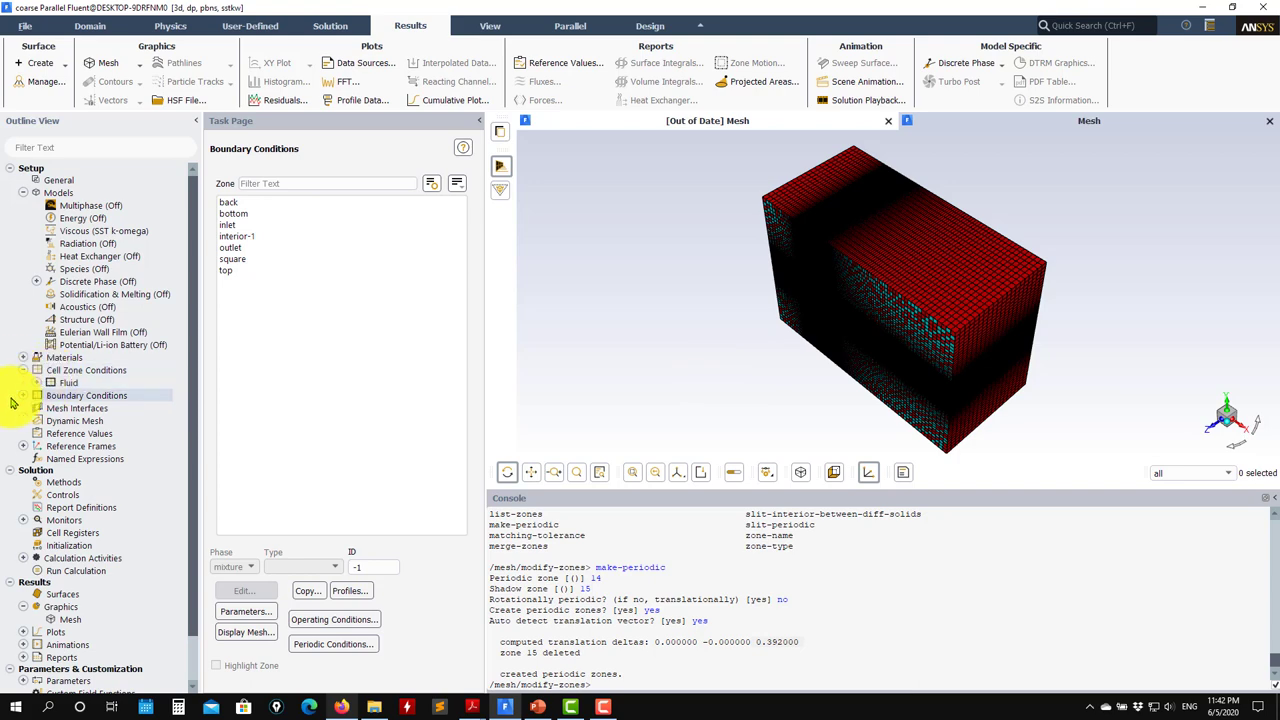
left_click(23, 396)
left_click(36, 433)
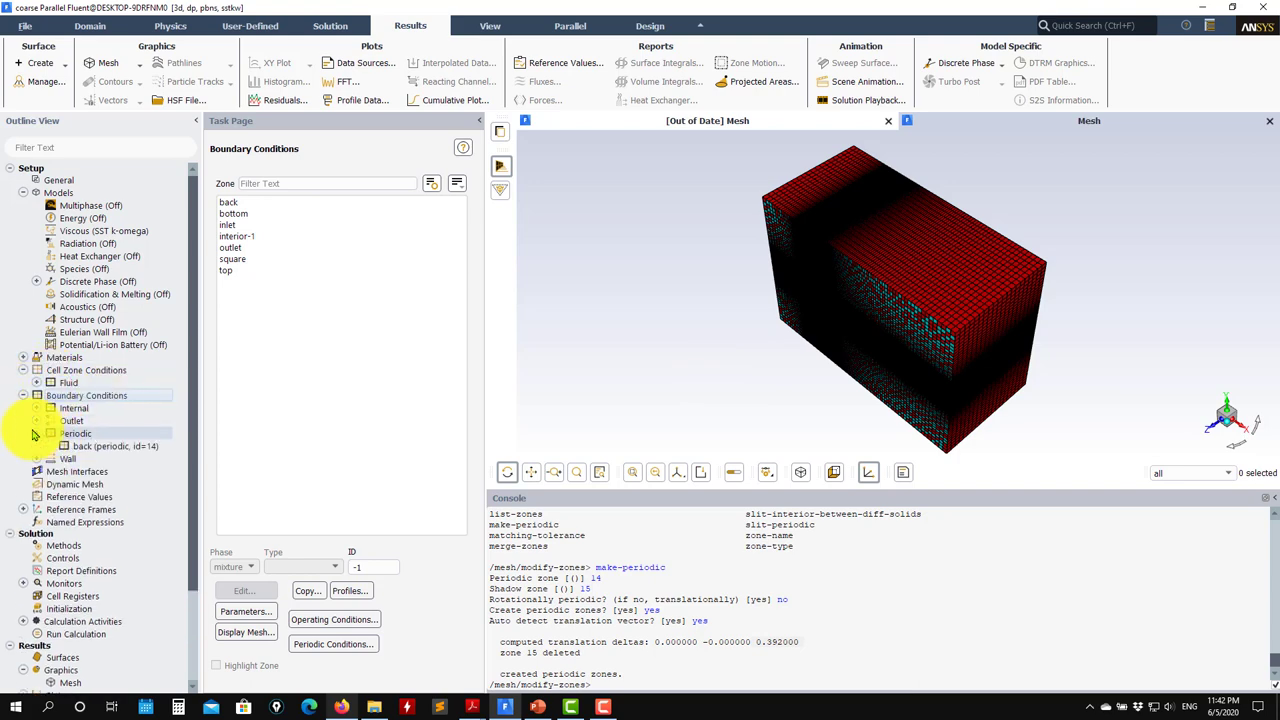
double_click(76, 396)
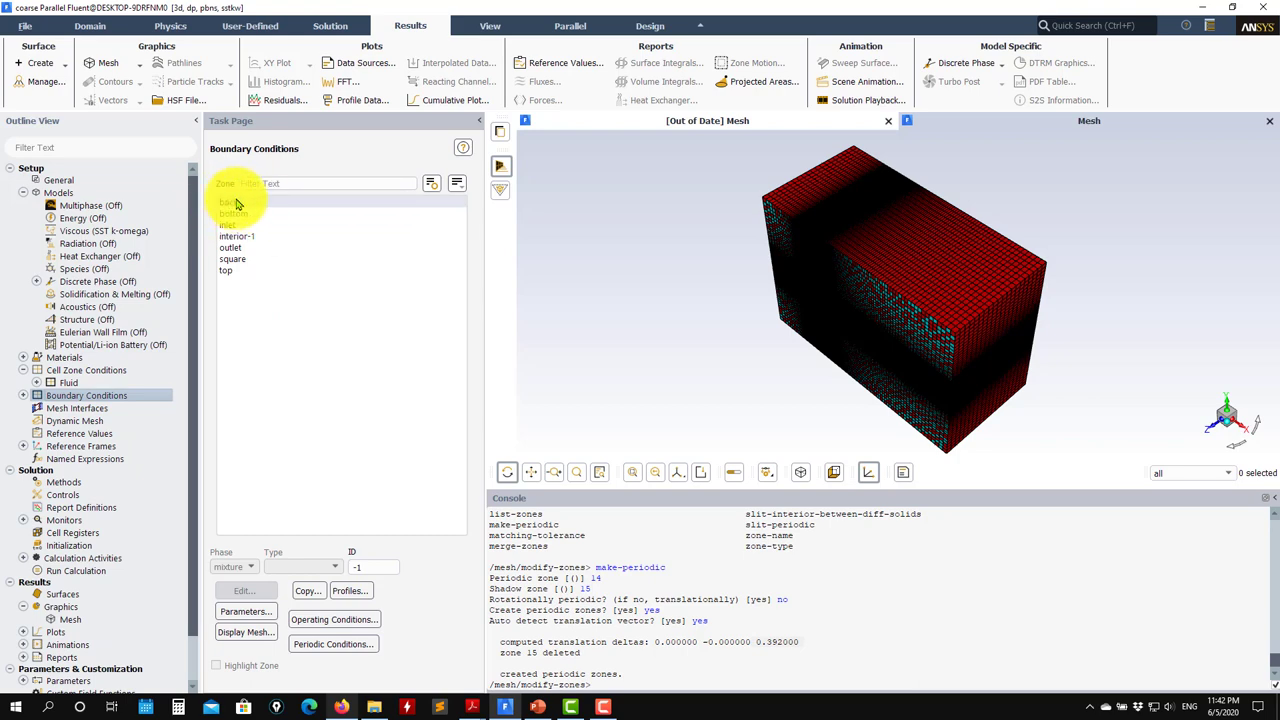
Highlight the back periodic zone in the mesh and inspect its two matching faces from several sides
left_click(240, 205)
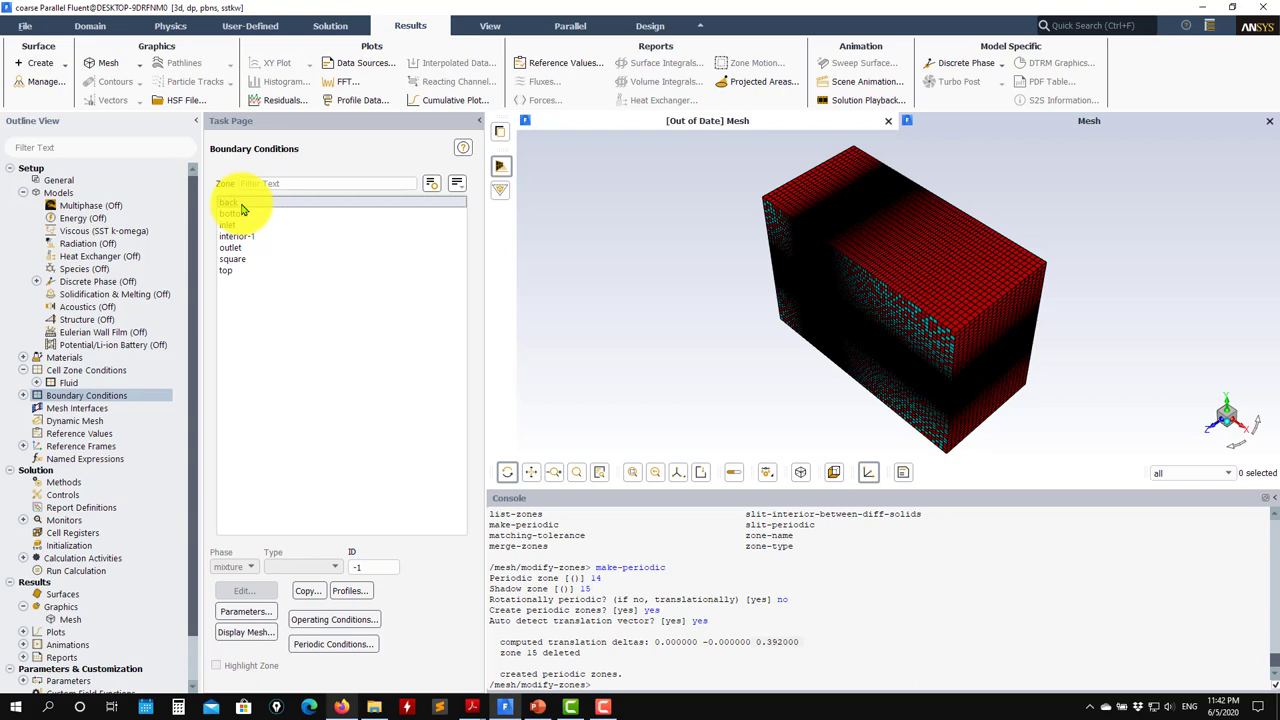
left_click(240, 671)
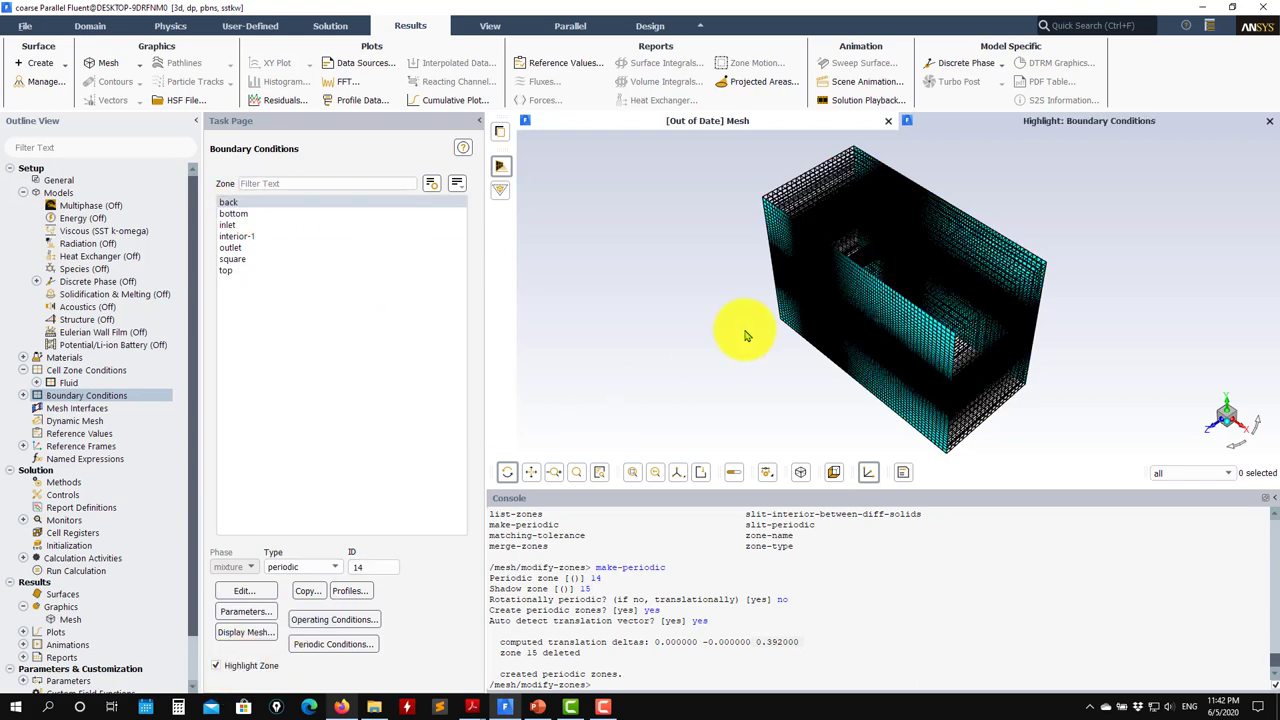
mouse_move(749, 334)
left_mouse_down()
mouse_move(694, 417)
mouse_move(609, 409)
mouse_move(743, 325)
left_mouse_up()
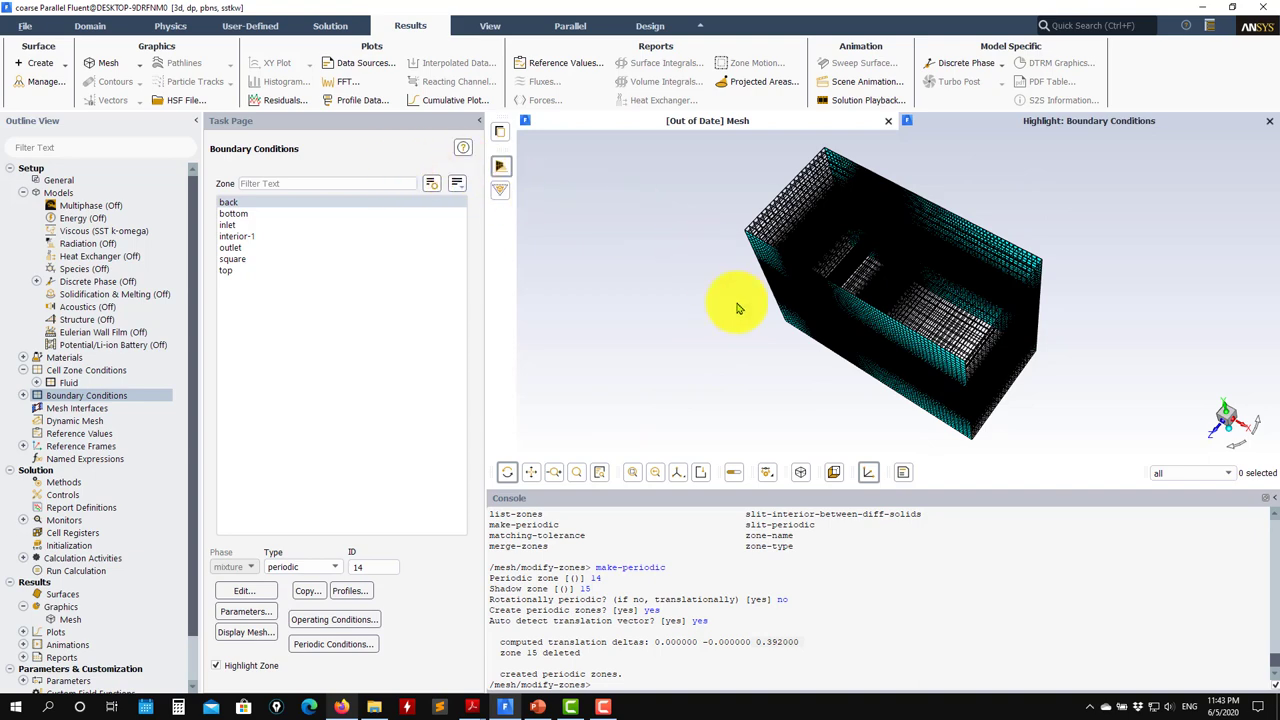
left_click_drag(737, 306, 880, 351)
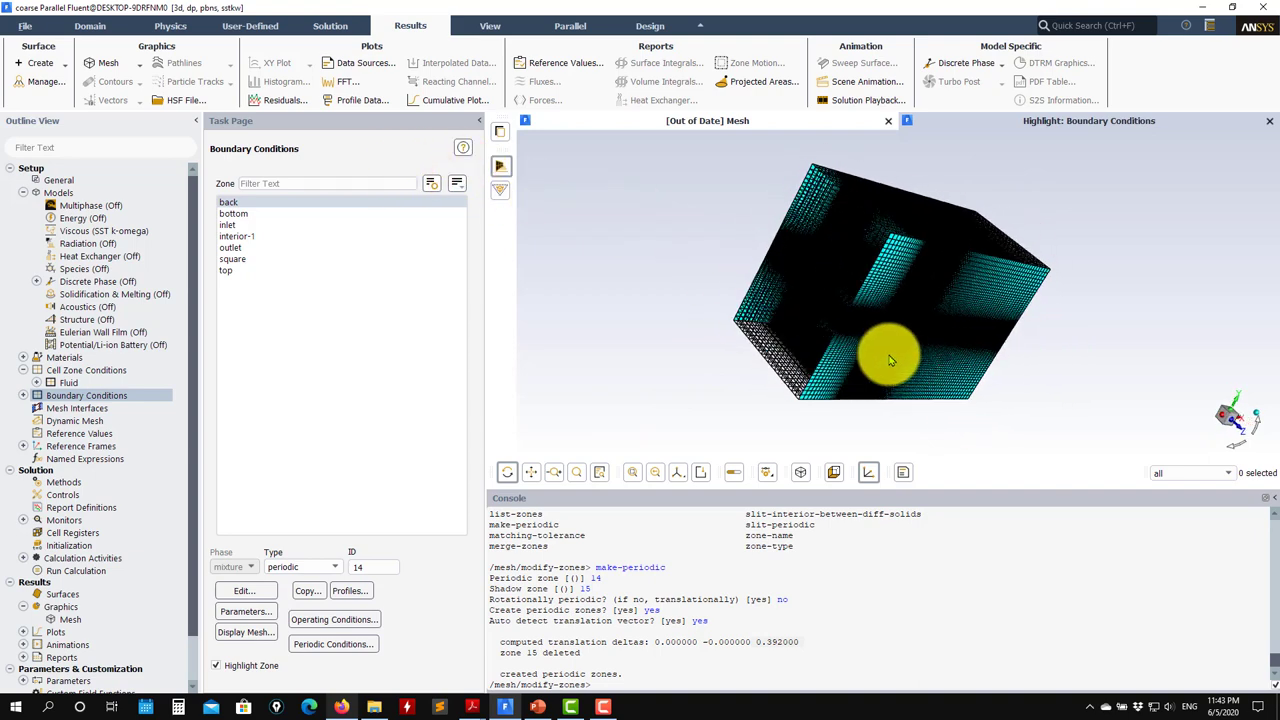
left_click_drag(609, 323, 636, 202)
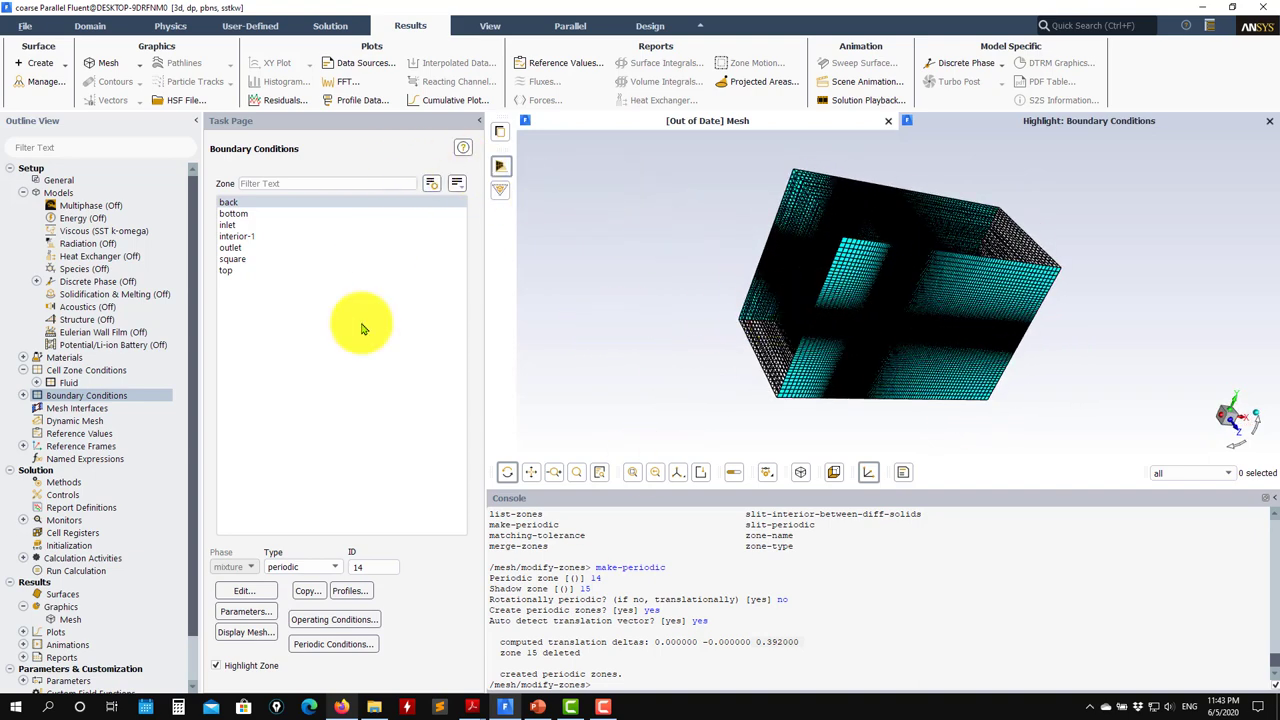
Open the periodic conditions, keep Specify Pressure Gradient as the type, and set the pressure gradient to 1 pascal/m
left_click(343, 645)
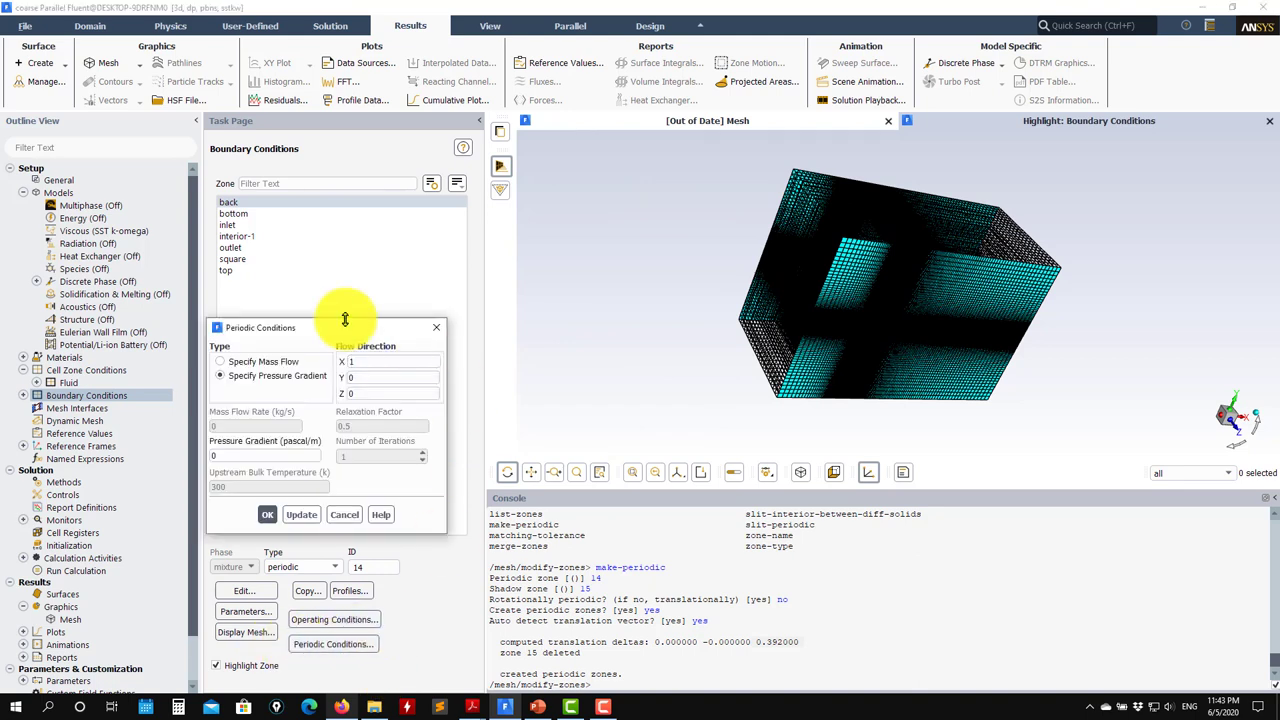
left_click(250, 363)
left_click(253, 376)
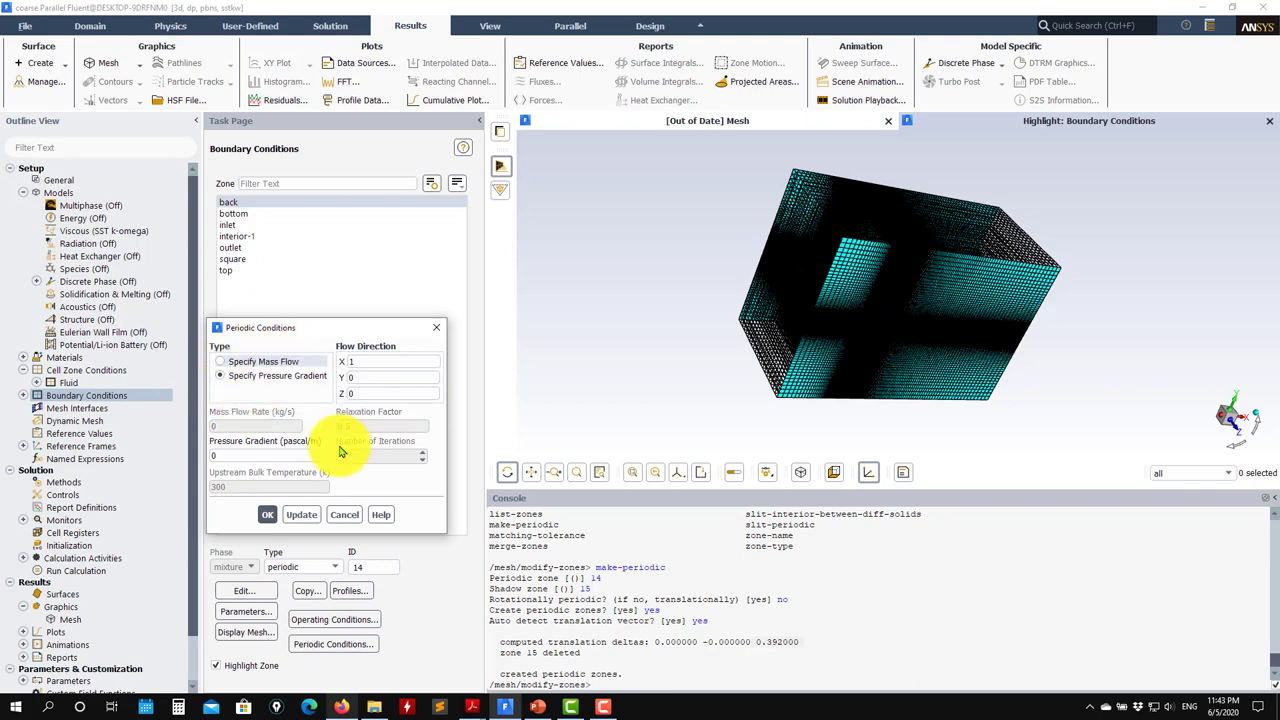
double_click(253, 457)
type("1")
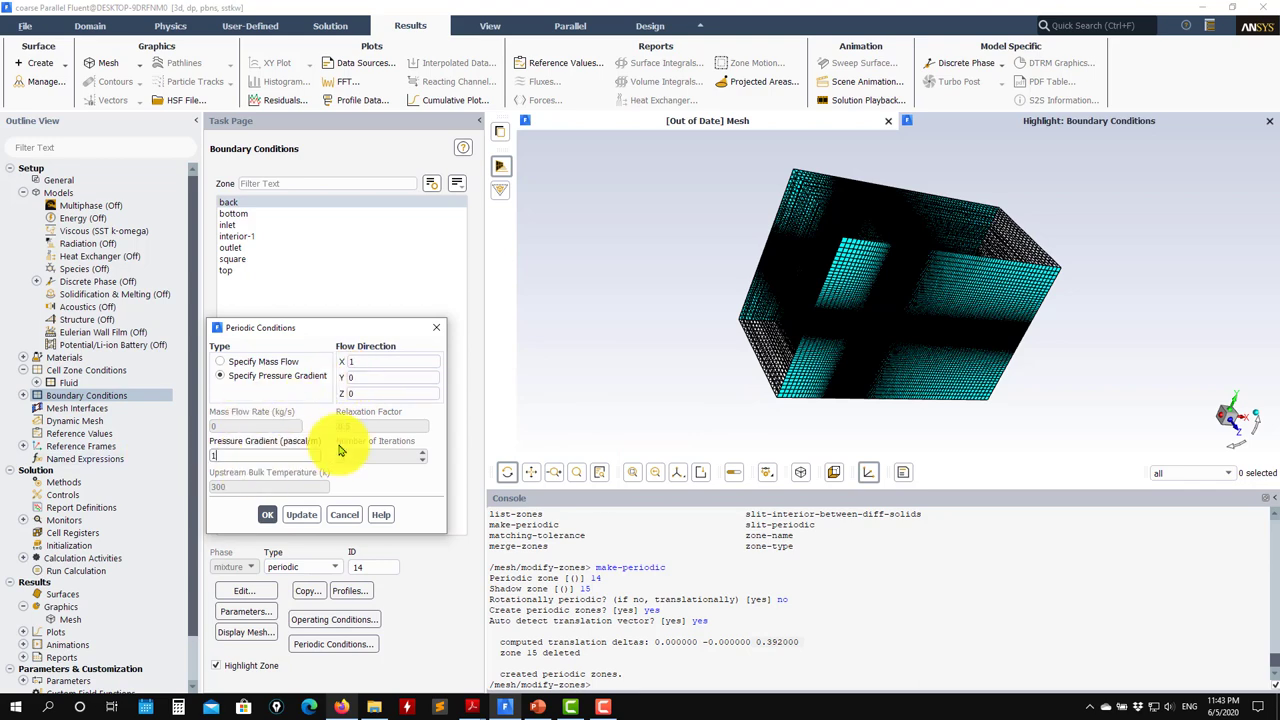
Compare the flow direction with the mesh axes and set the pressure gradient back to 0 pascal/m
left_click_drag(816, 247, 727, 253)
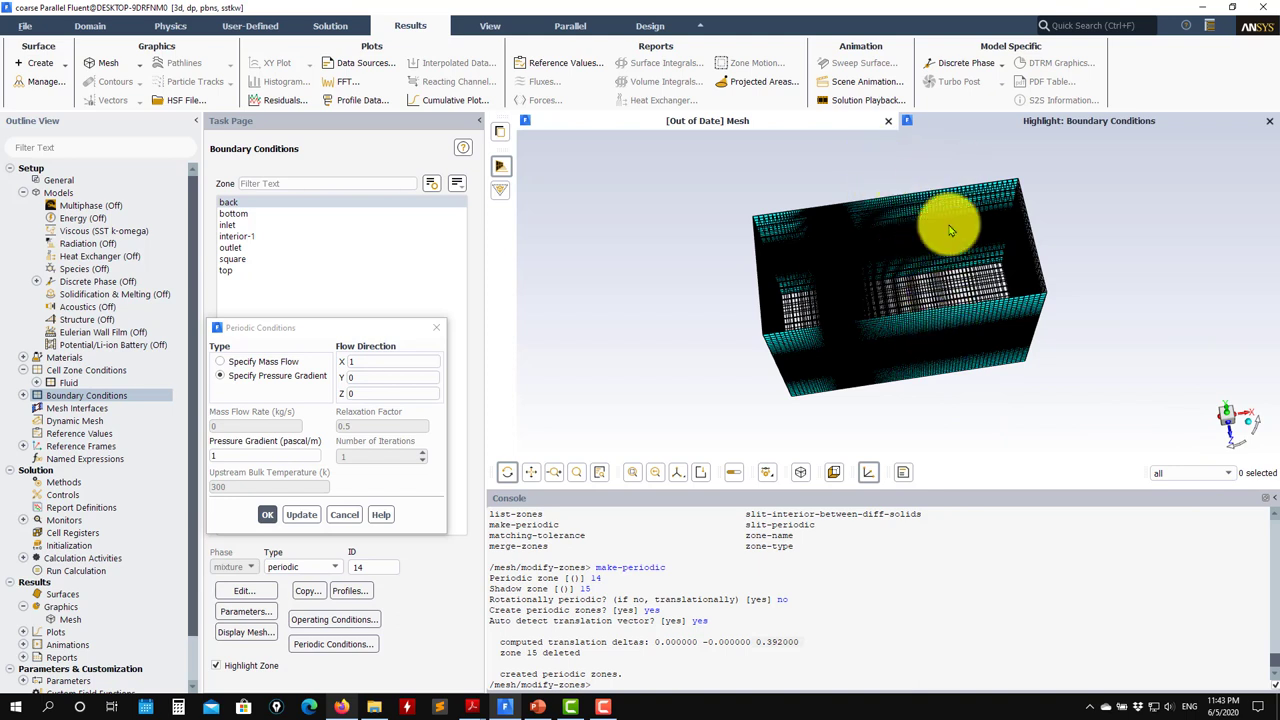
left_click(292, 458)
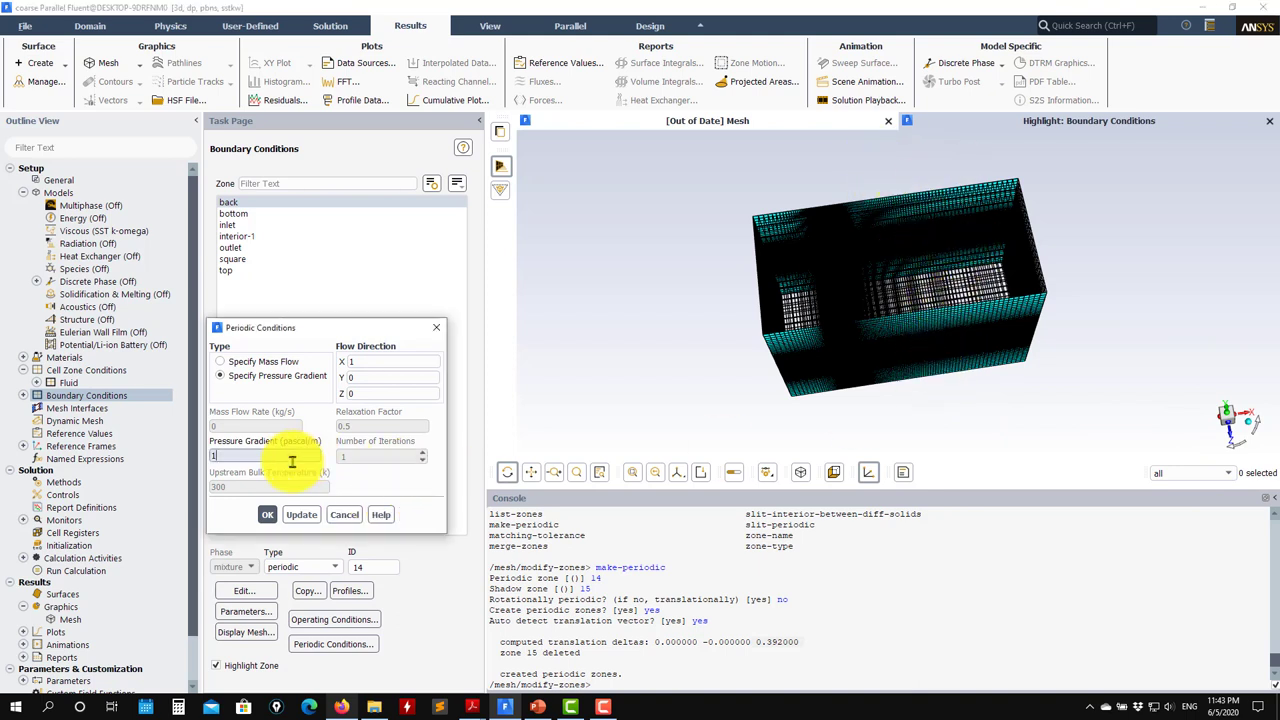
type("0")
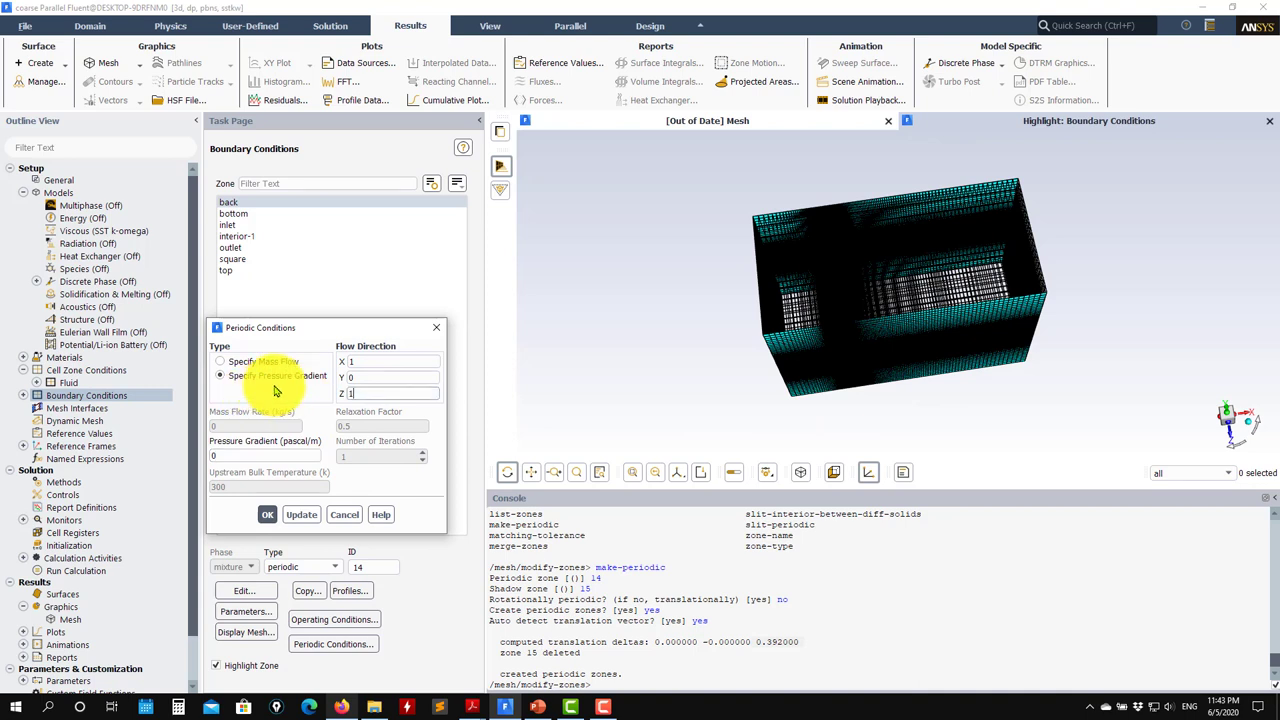
Set the periodic flow direction to X 0 and Z 1 and accept the periodic conditions
double_click(374, 361)
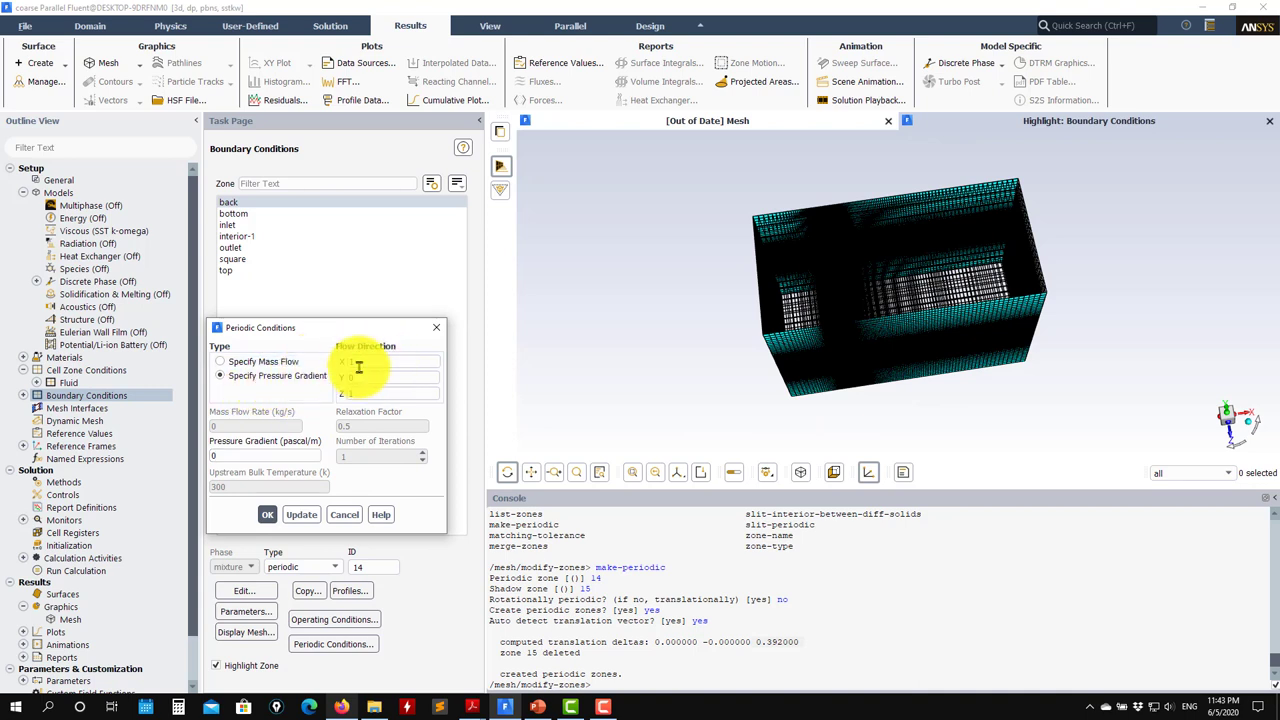
type("0")
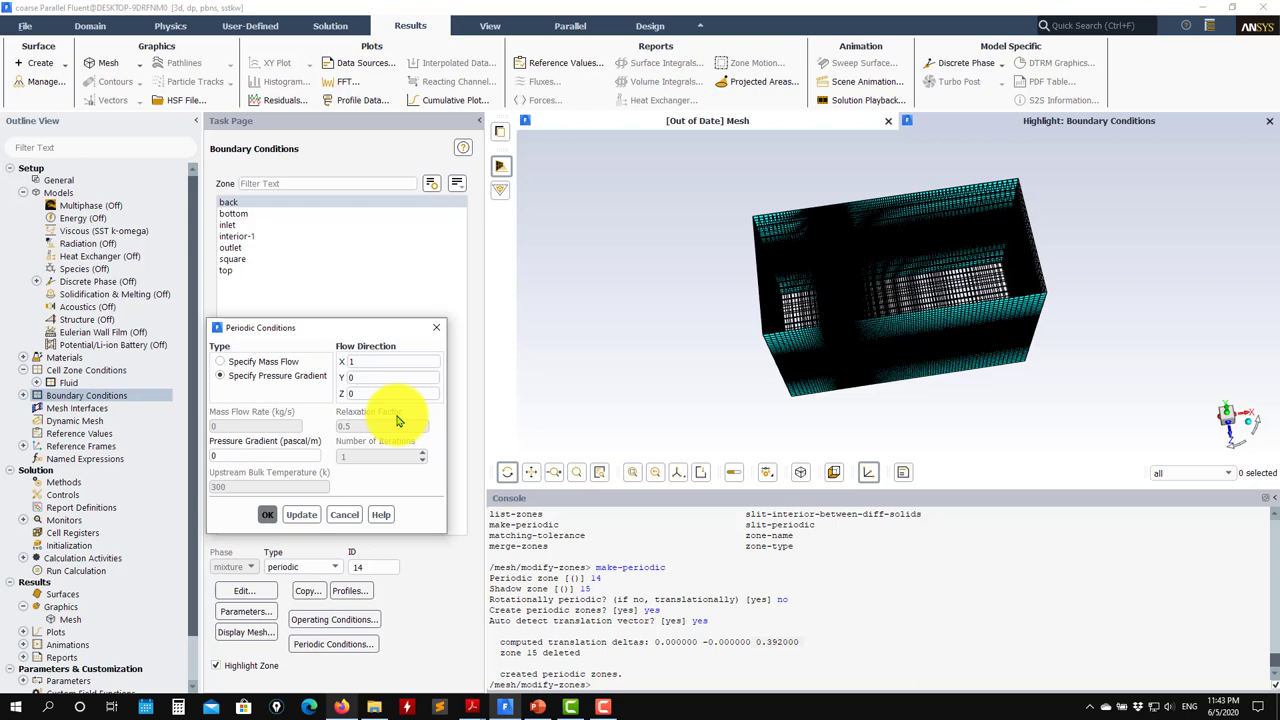
double_click(371, 361)
type("0")
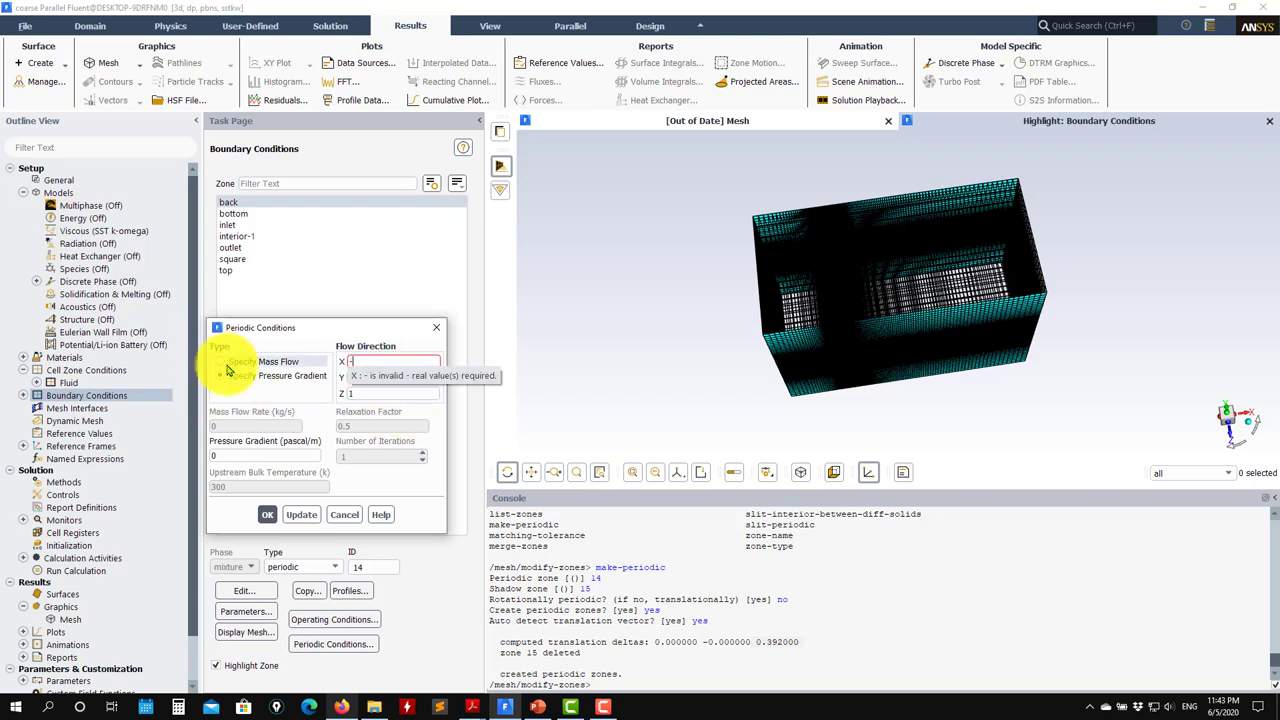
double_click(393, 393)
type("1")
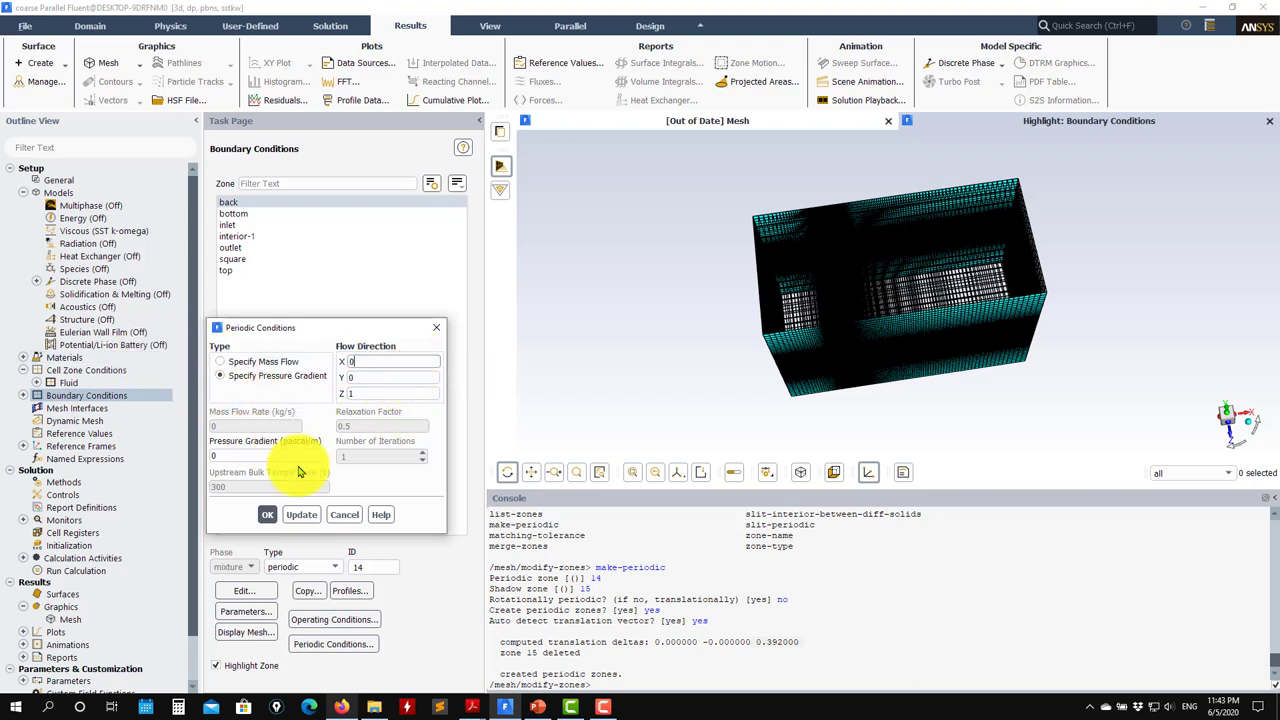
left_click(274, 515)
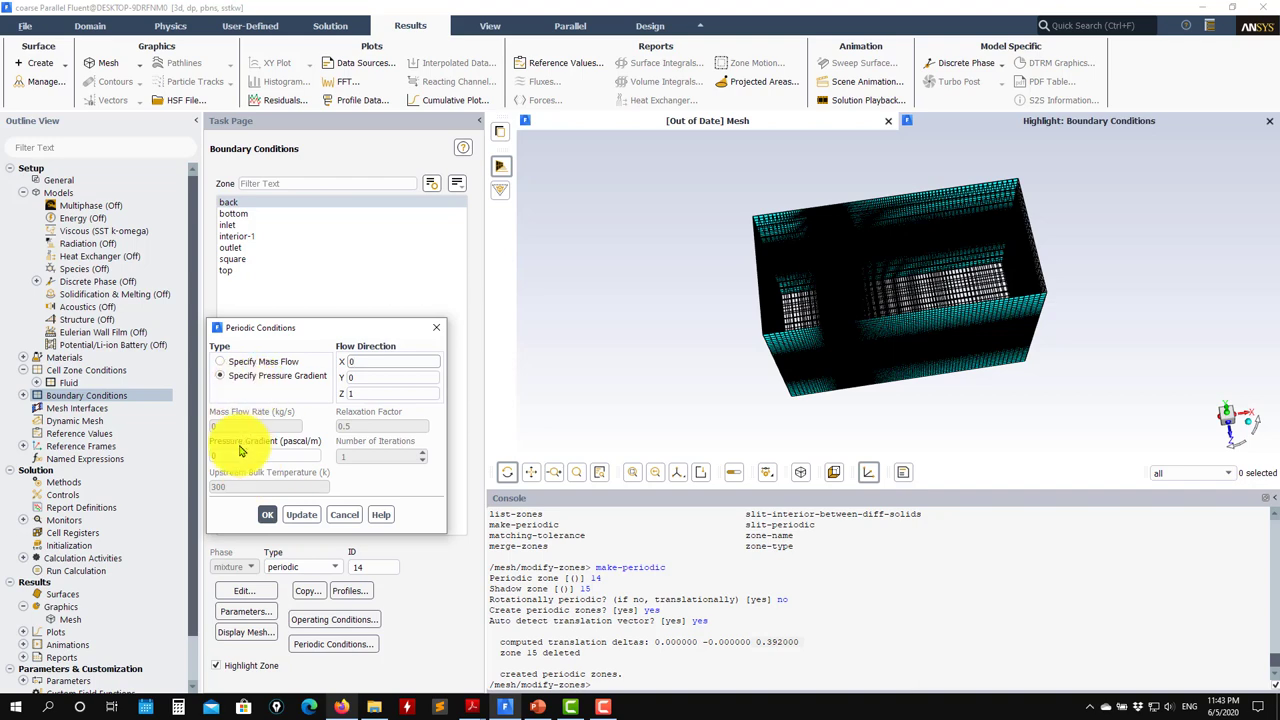
Inspect the mesh from several sides and check its domain extents in the mesh scaling settings without rescaling
left_click_drag(777, 343, 760, 400)
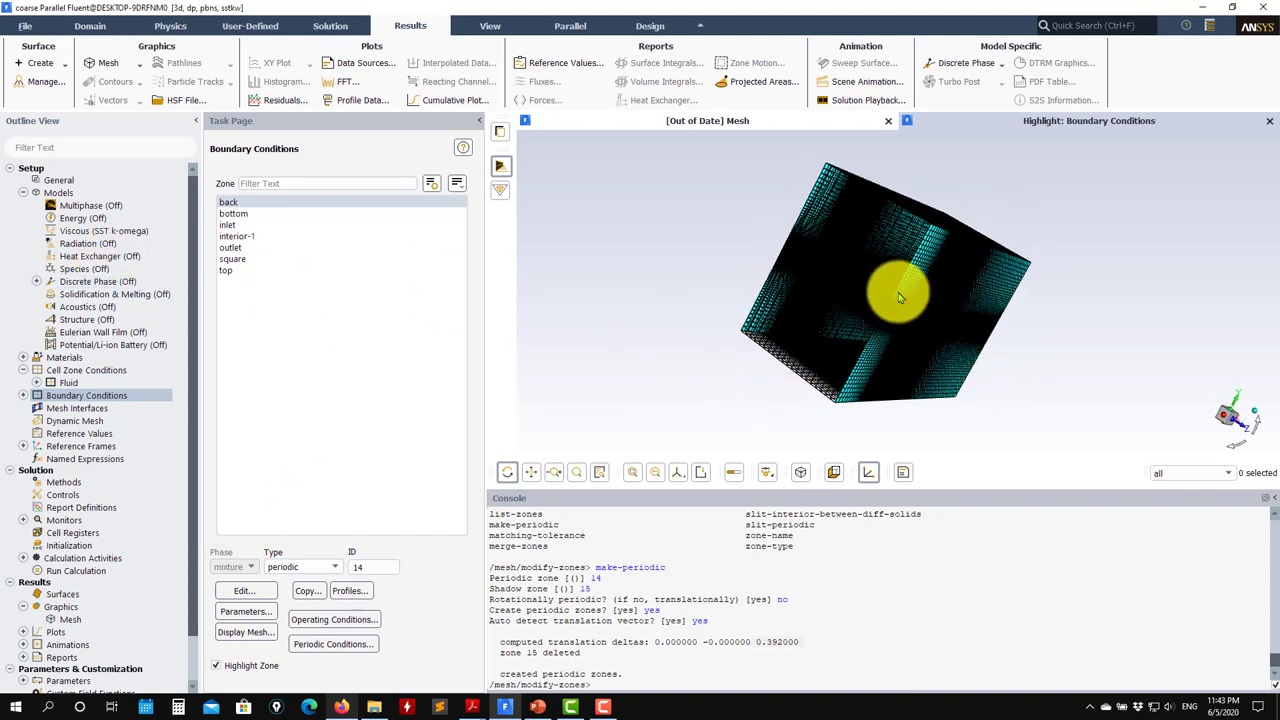
left_click_drag(900, 286, 952, 168)
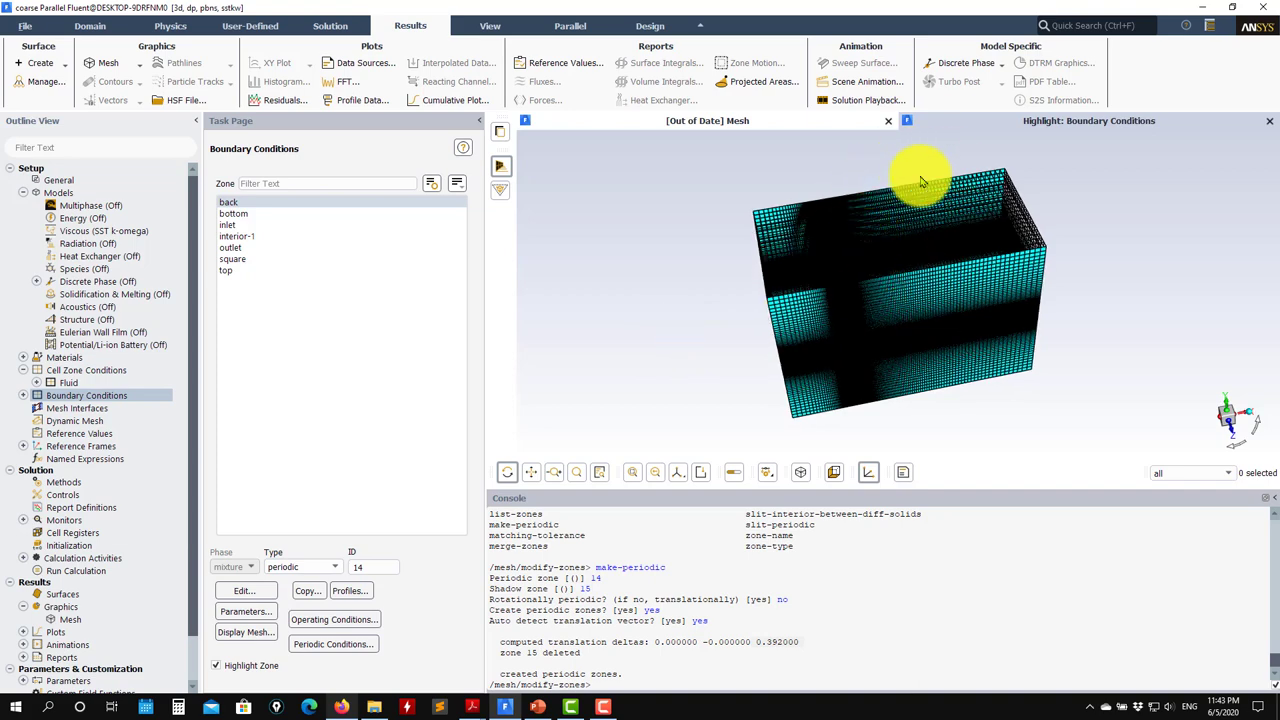
left_click_drag(838, 382, 780, 372)
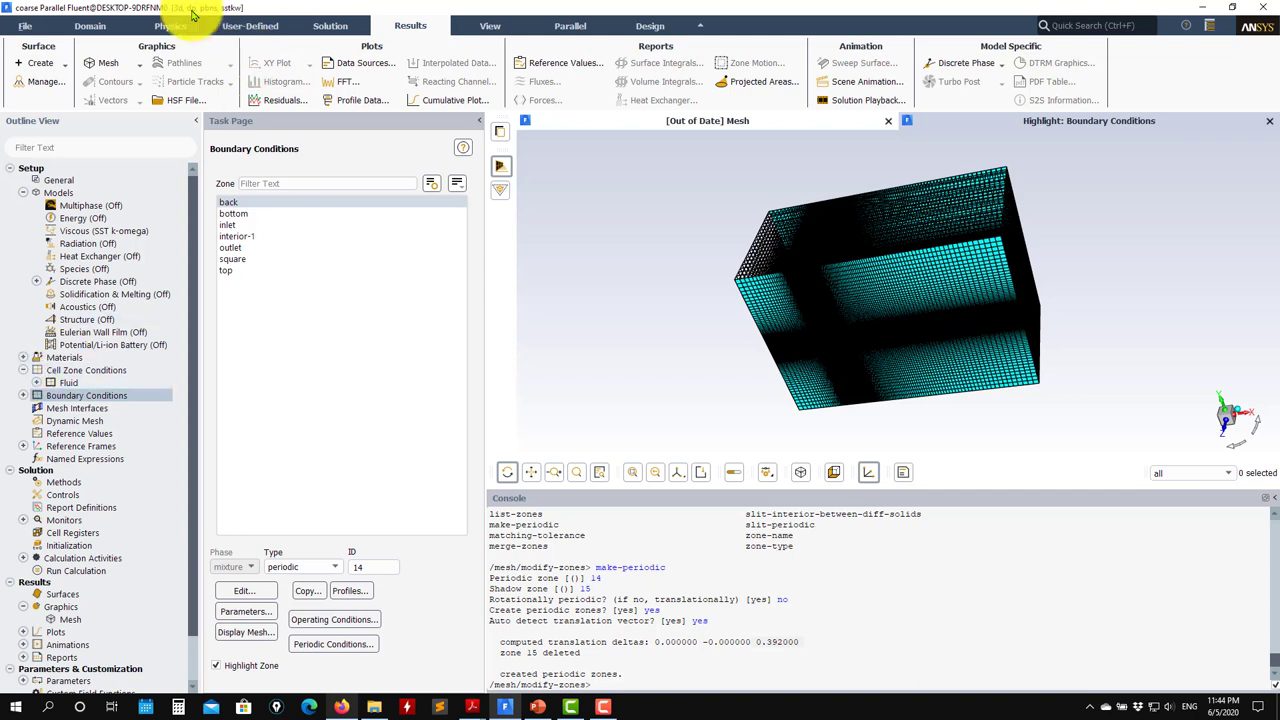
left_click(90, 25)
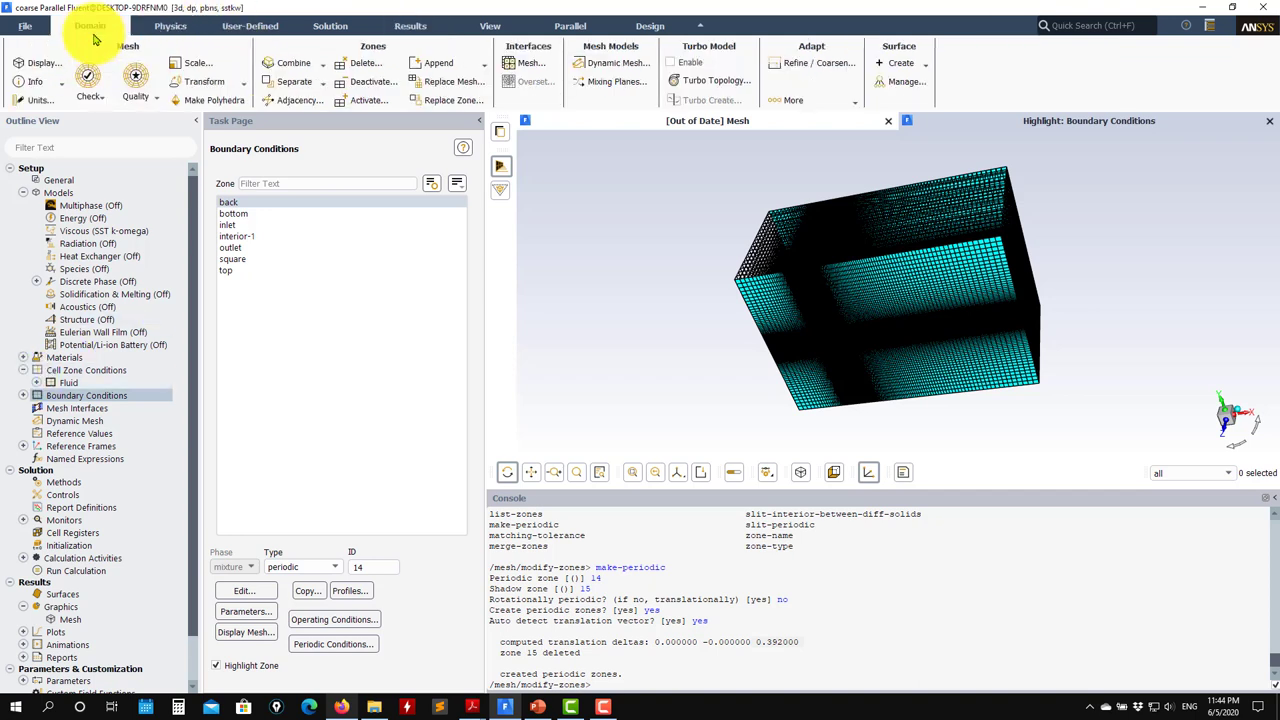
left_click(198, 62)
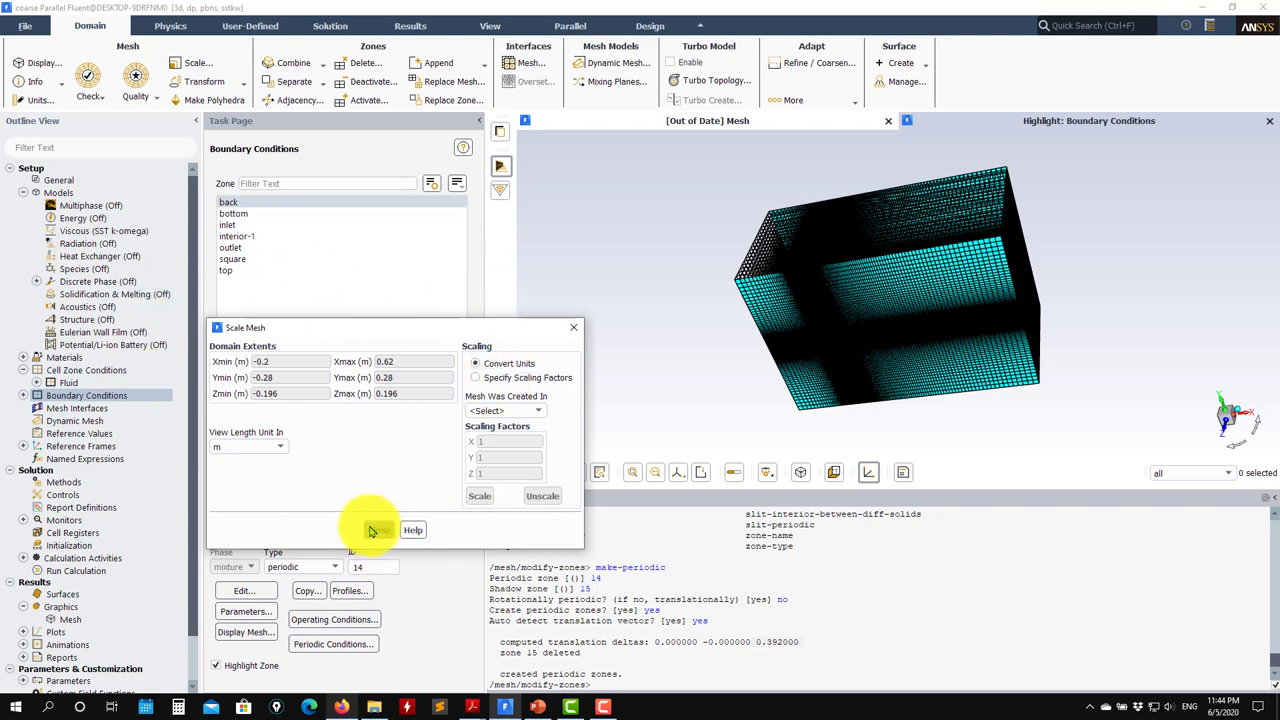
left_click(378, 529)
Report the mesh quality in the console and open the general solver settings
left_click(133, 88)
left_click(160, 118)
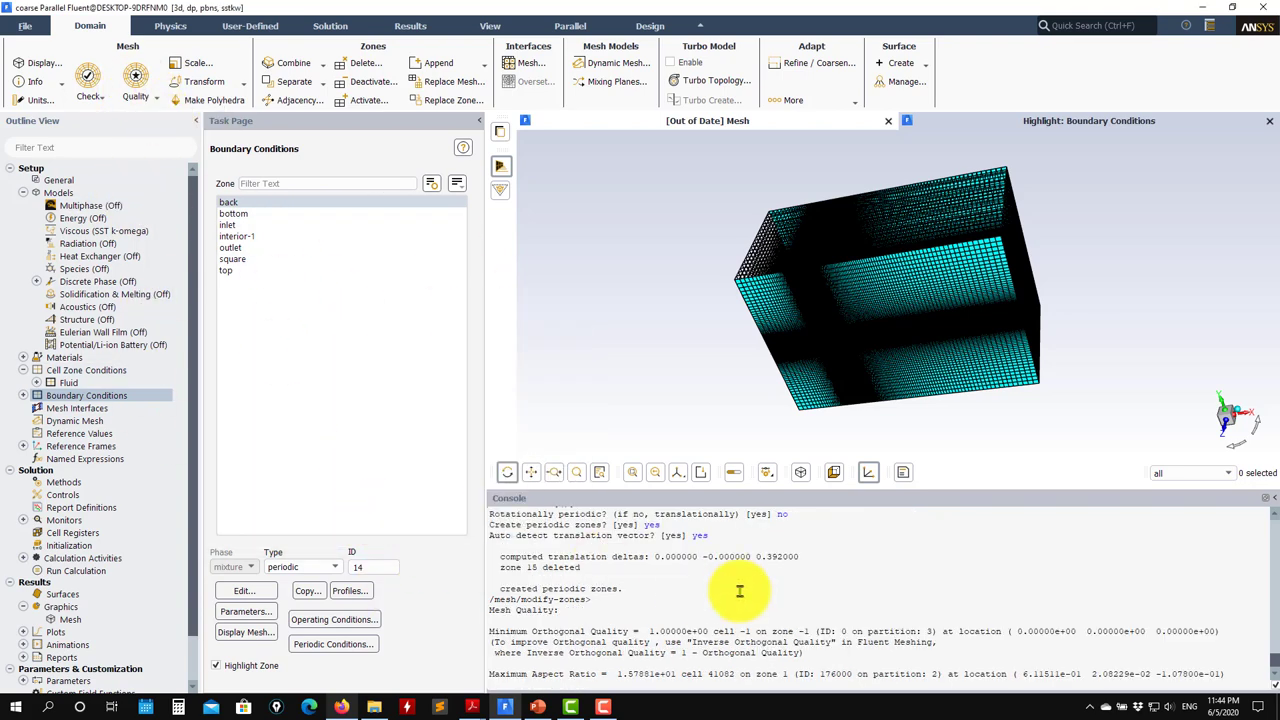
left_click_drag(766, 286, 950, 265)
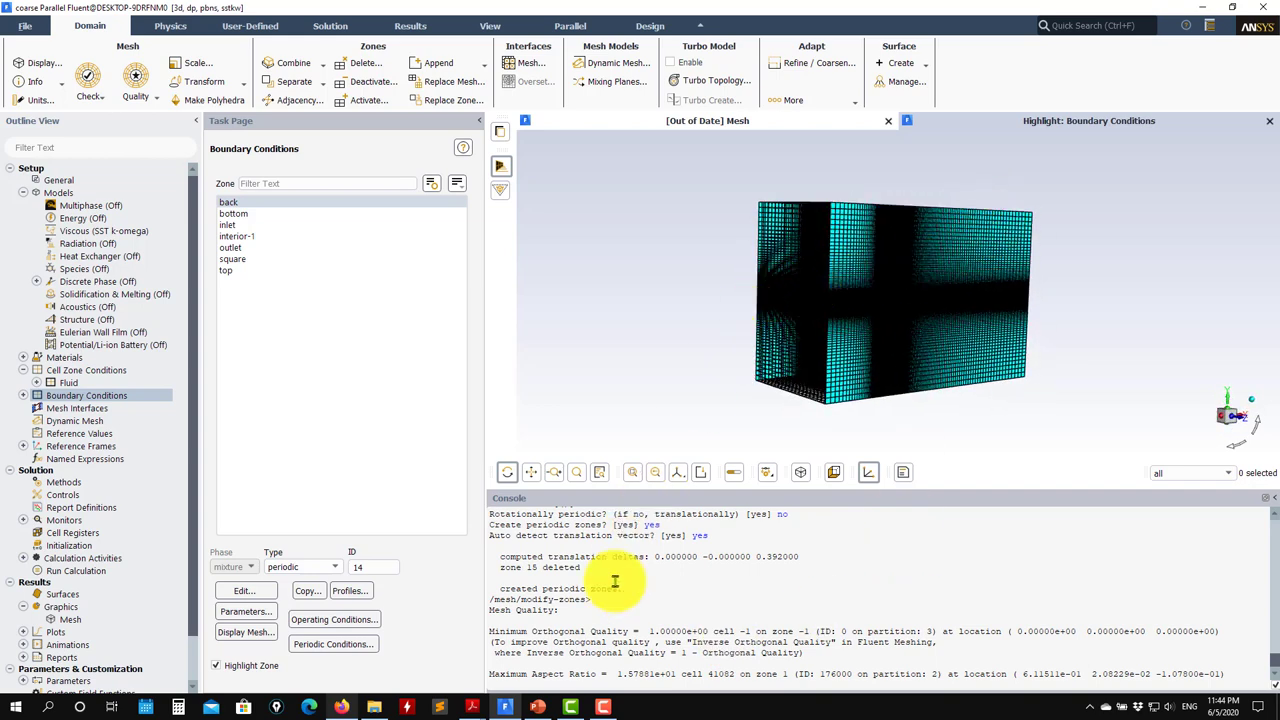
left_click(52, 180)
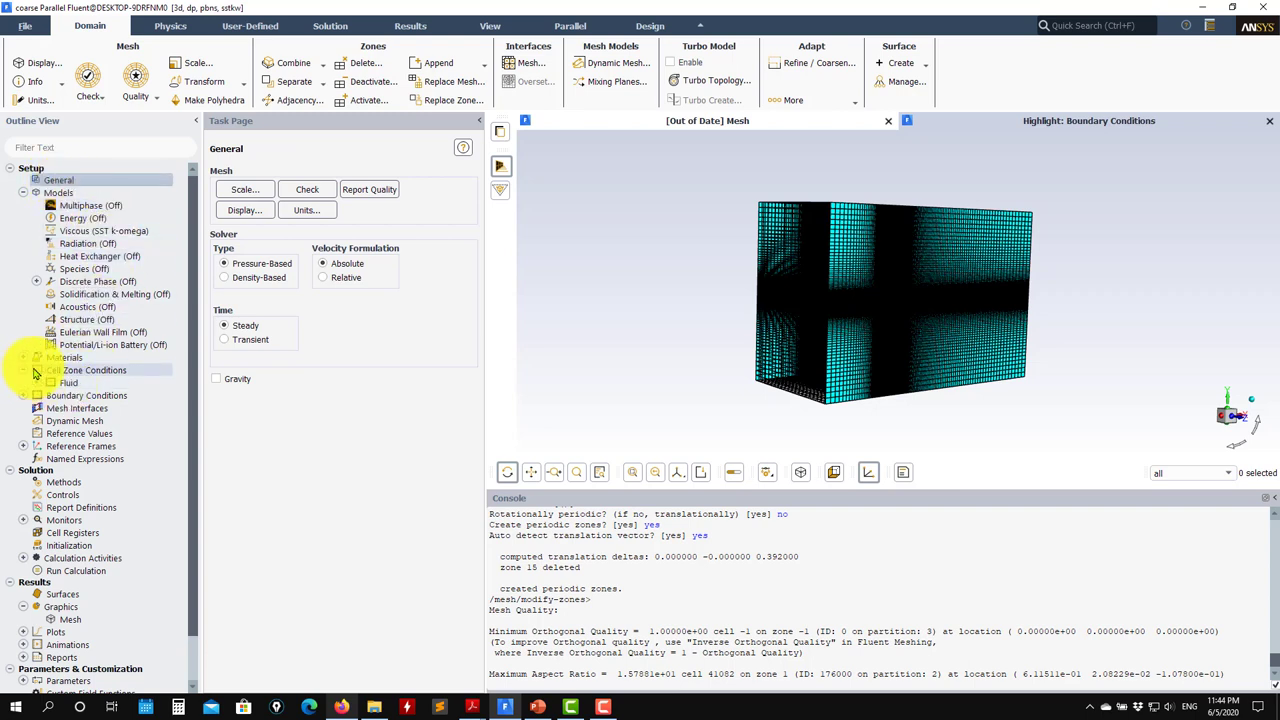
left_click(373, 708)
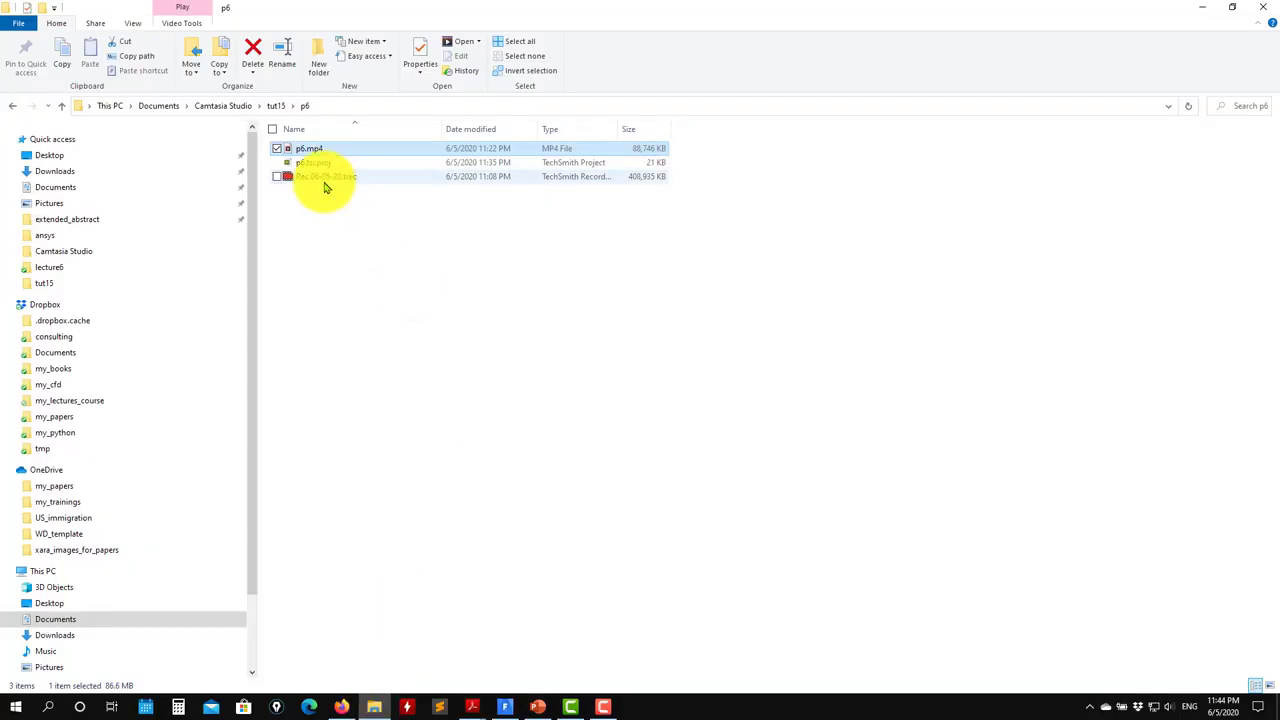
scroll(126, 557, "down", 2)
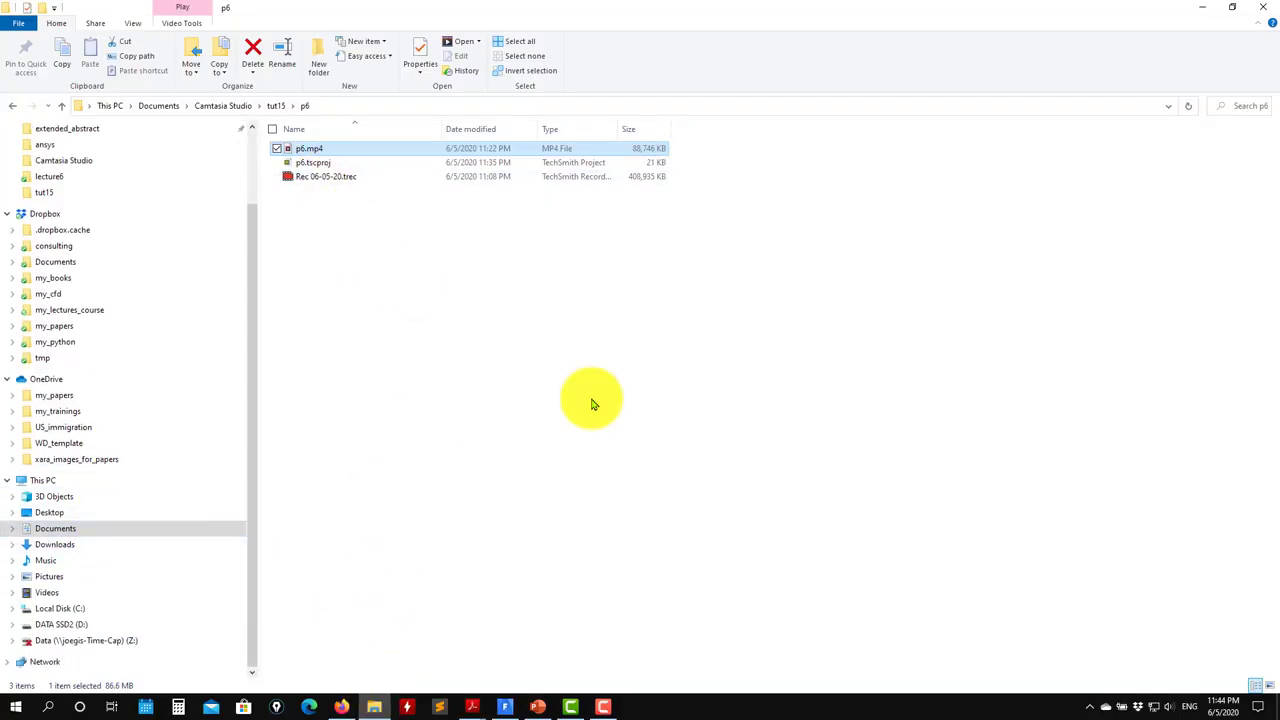
left_click(1192, 7)
Switch to the desktop and open the settings folder in turbulence_course, course_cases1, tut15_square_cylinder
left_click(1195, 7)
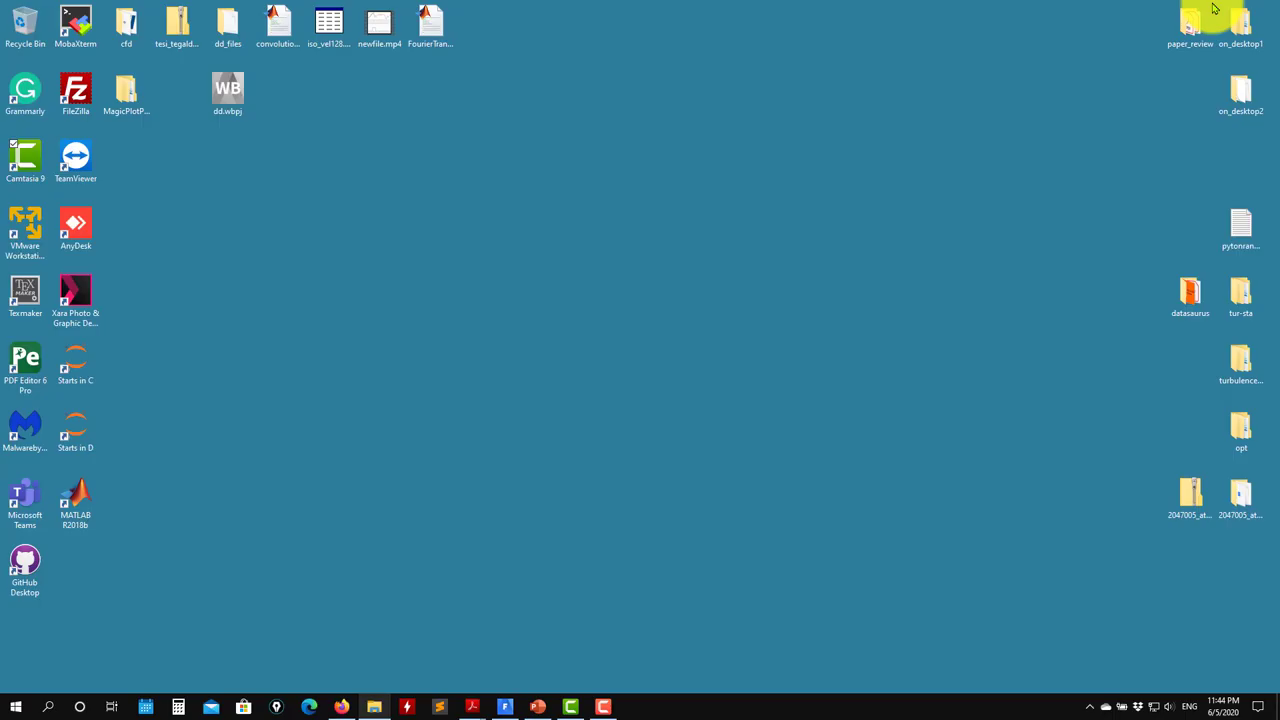
left_click(1250, 362)
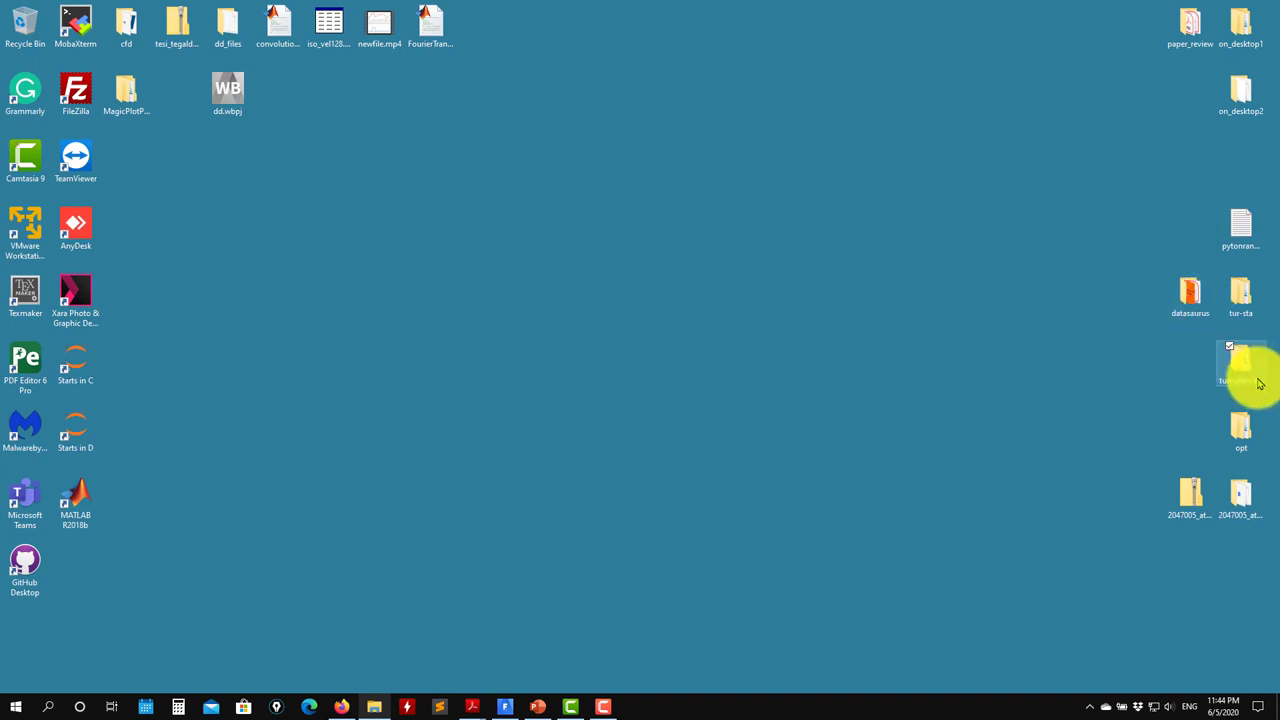
double_click(1259, 383)
left_click(610, 271)
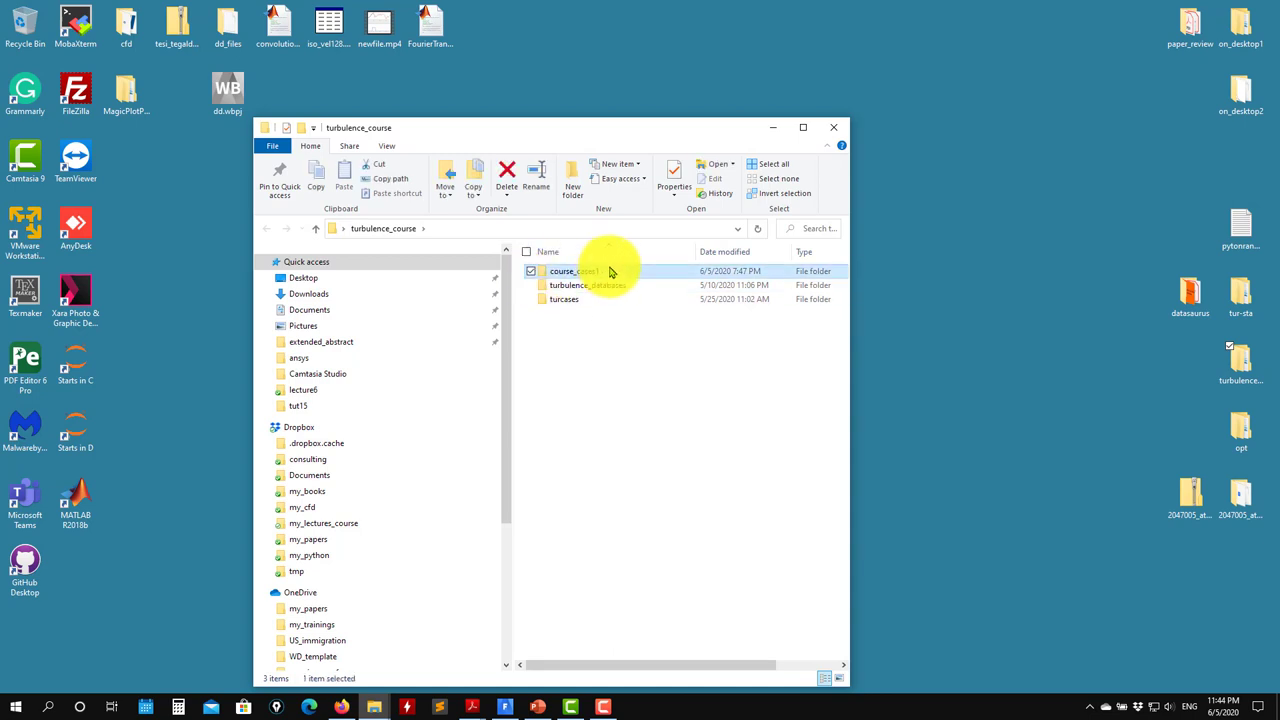
double_click(610, 271)
double_click(605, 300)
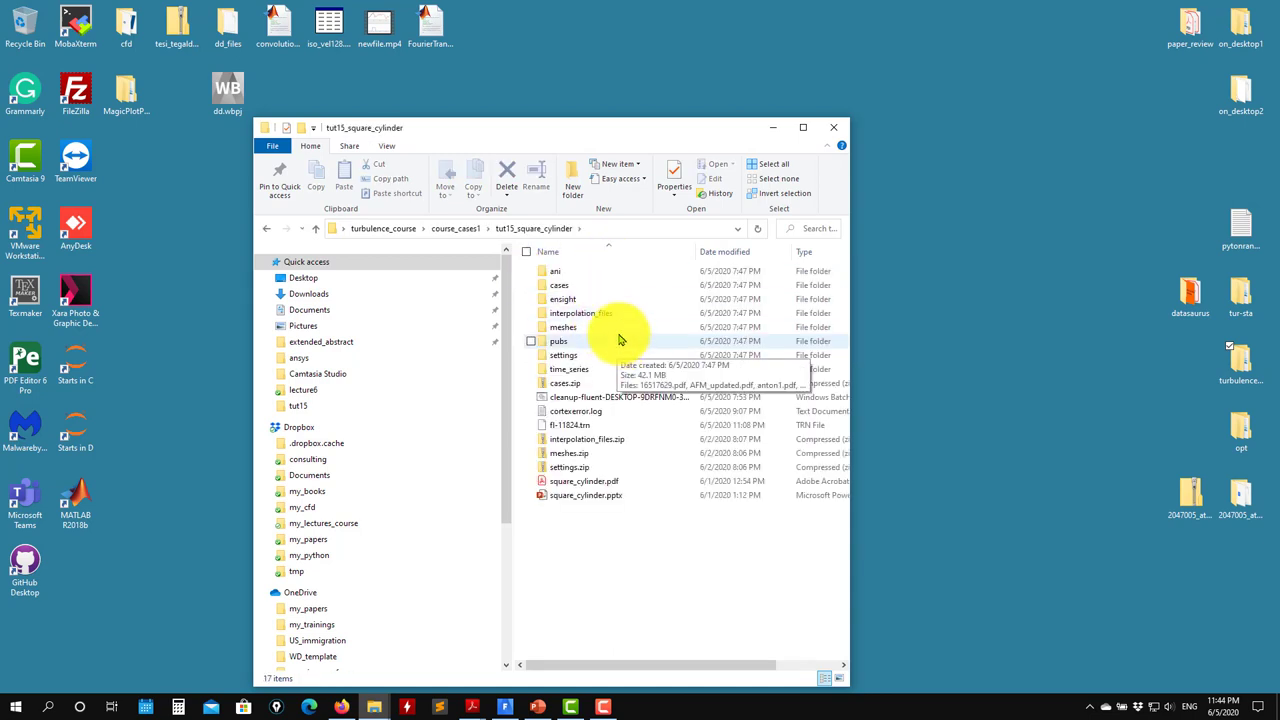
double_click(568, 356)
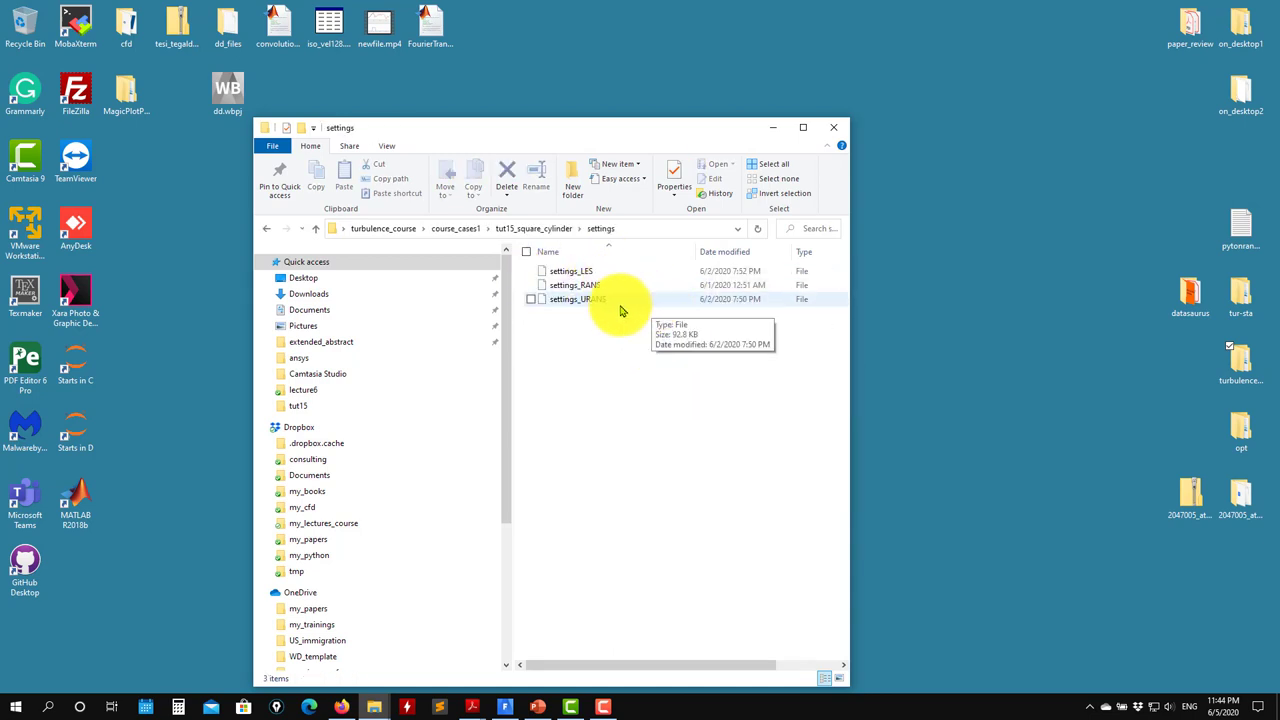
Copy the settings_RANS file and paste it into the meshes folder of tut15_square_cylinder
left_click(593, 286)
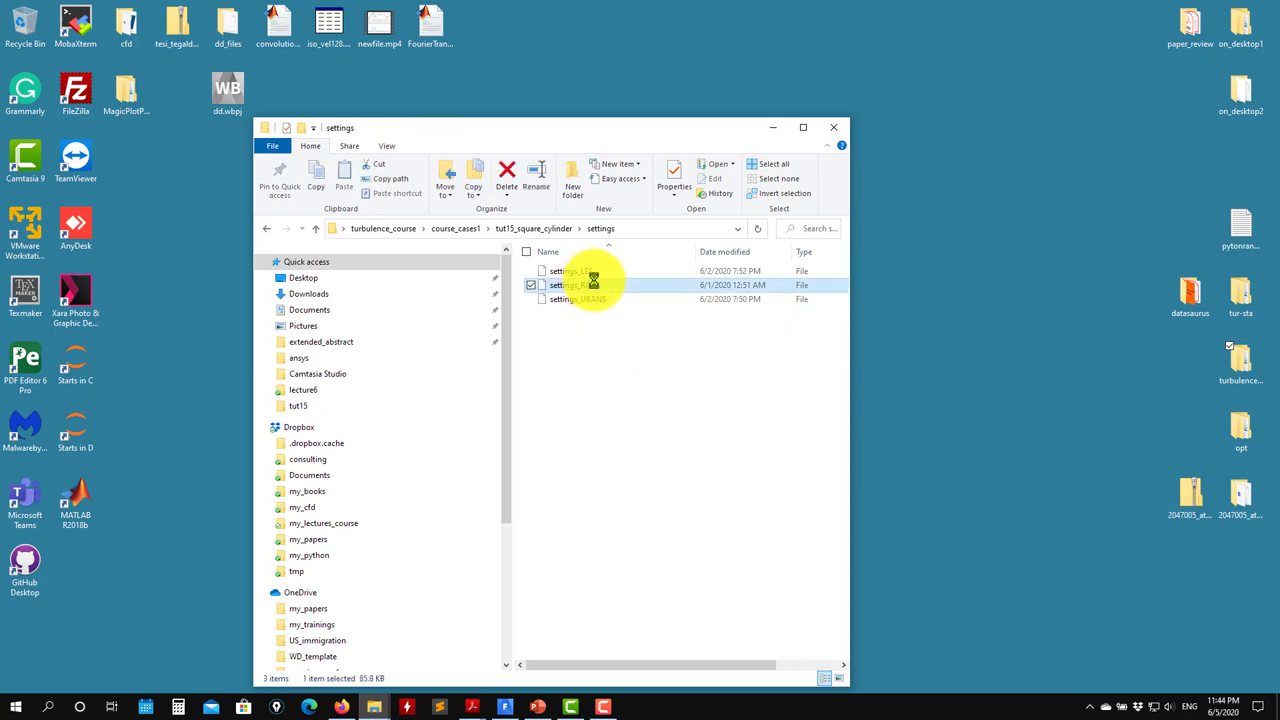
right_click(593, 285)
left_click(649, 540)
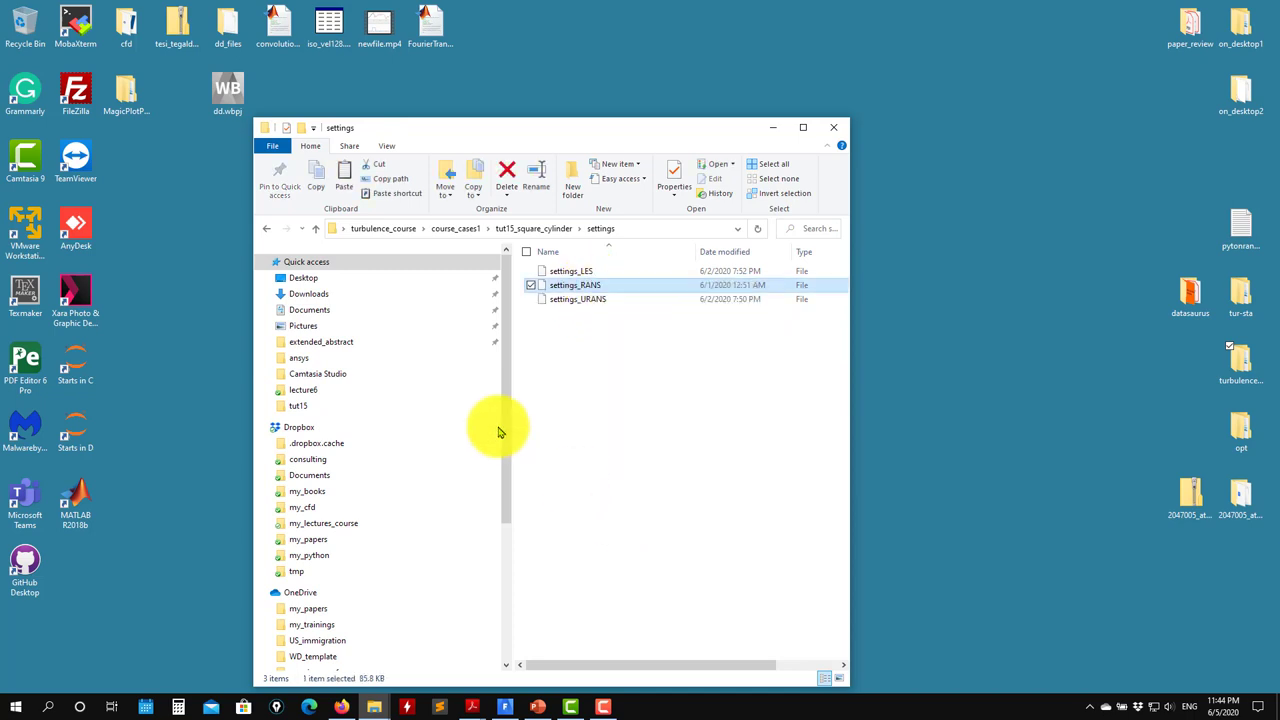
left_click(315, 228)
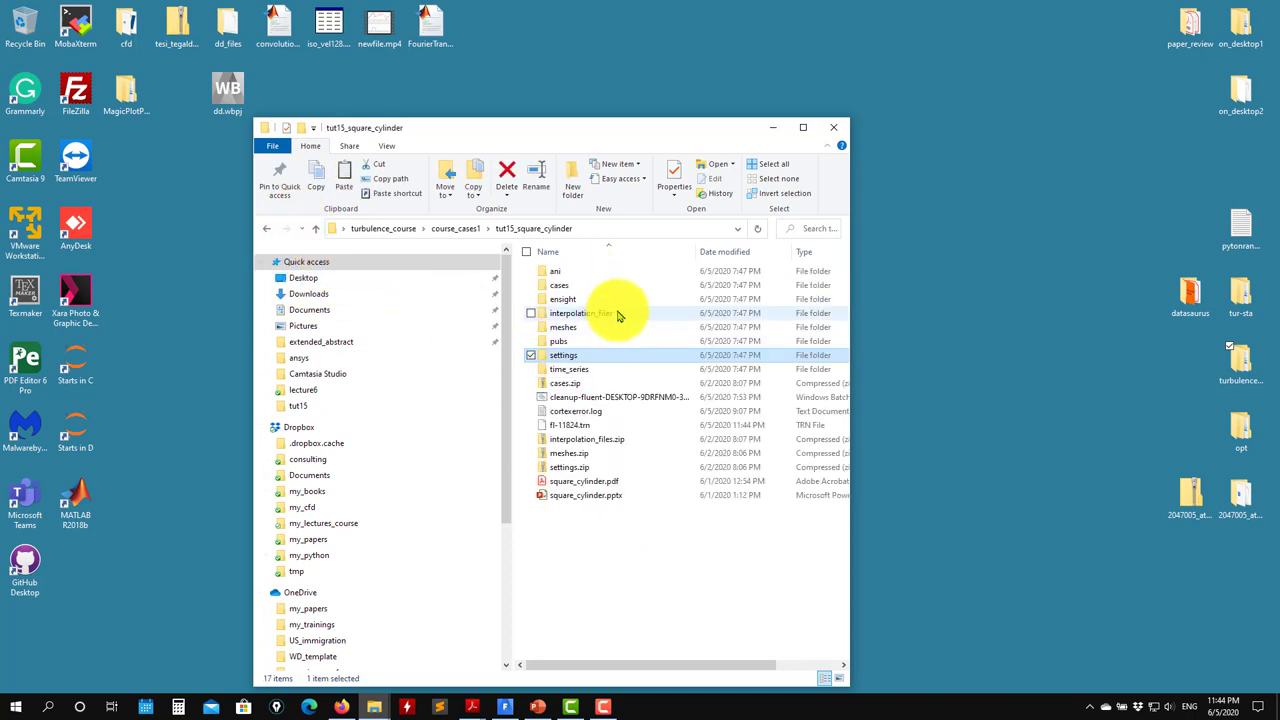
double_click(583, 330)
right_click(567, 321)
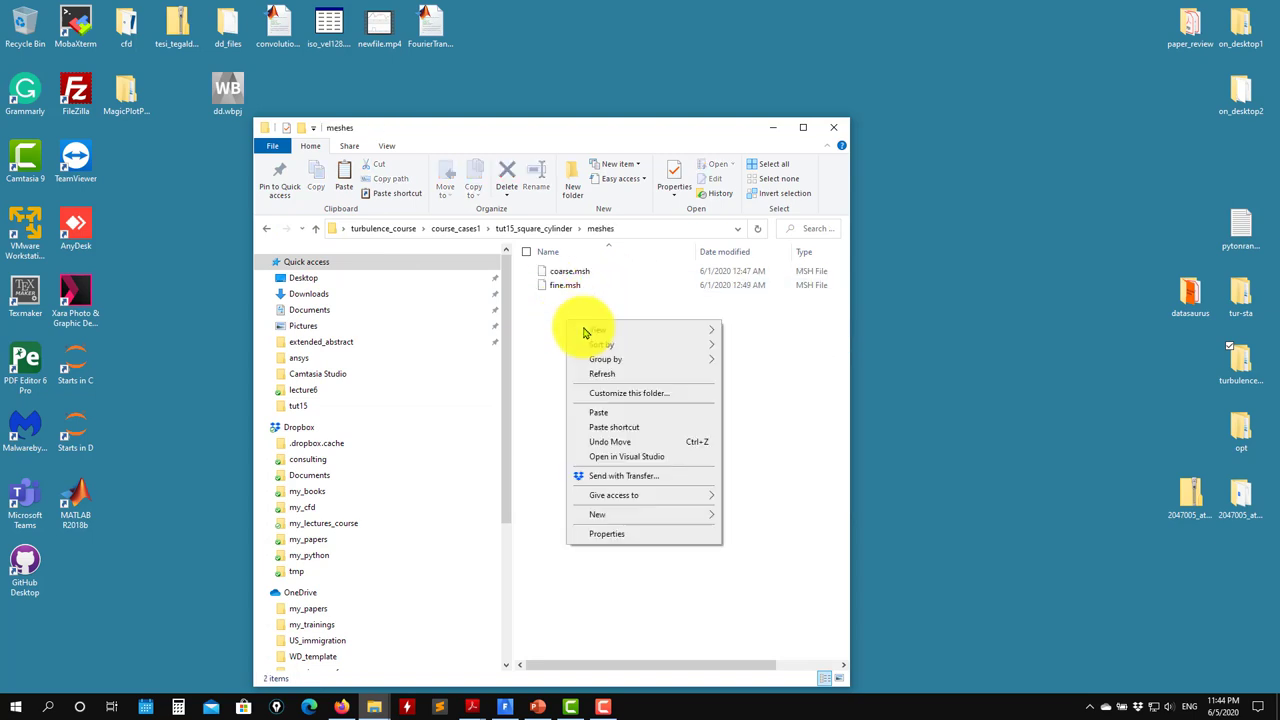
left_click(615, 412)
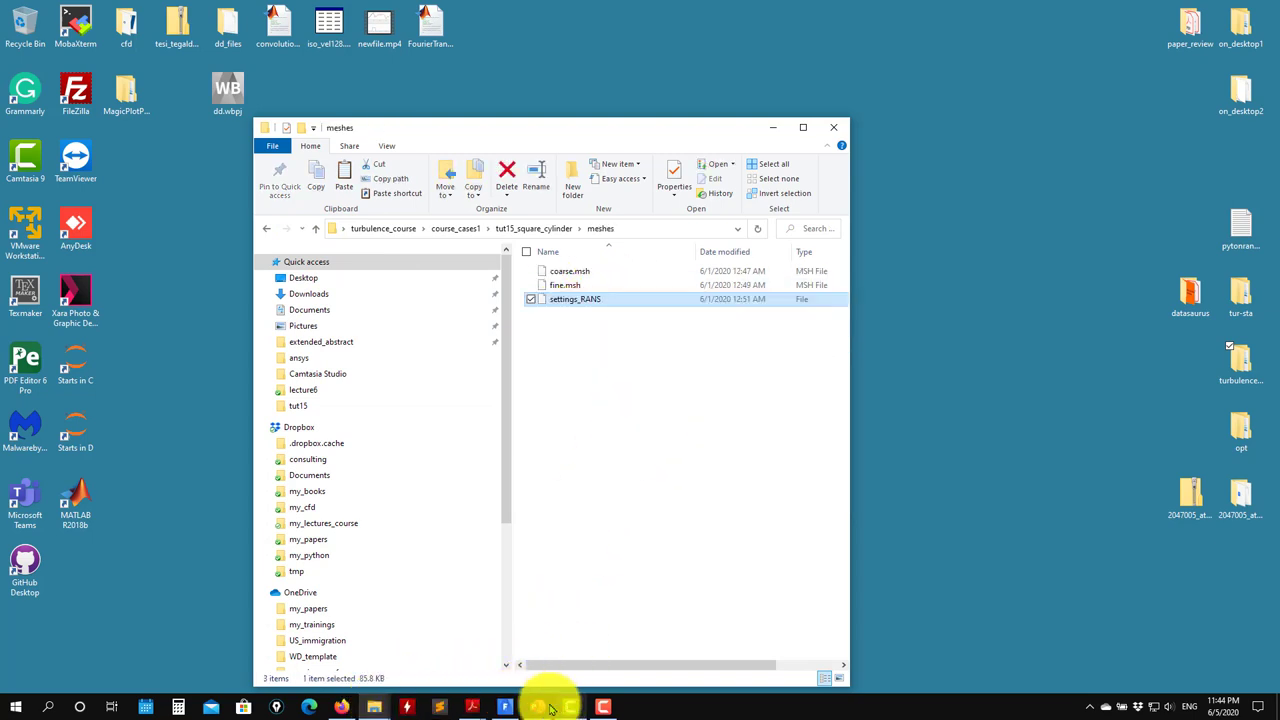
Switch back to Fluent, leave the modify-zones and mesh levels in the console with q, and enter the file level
left_click(503, 705)
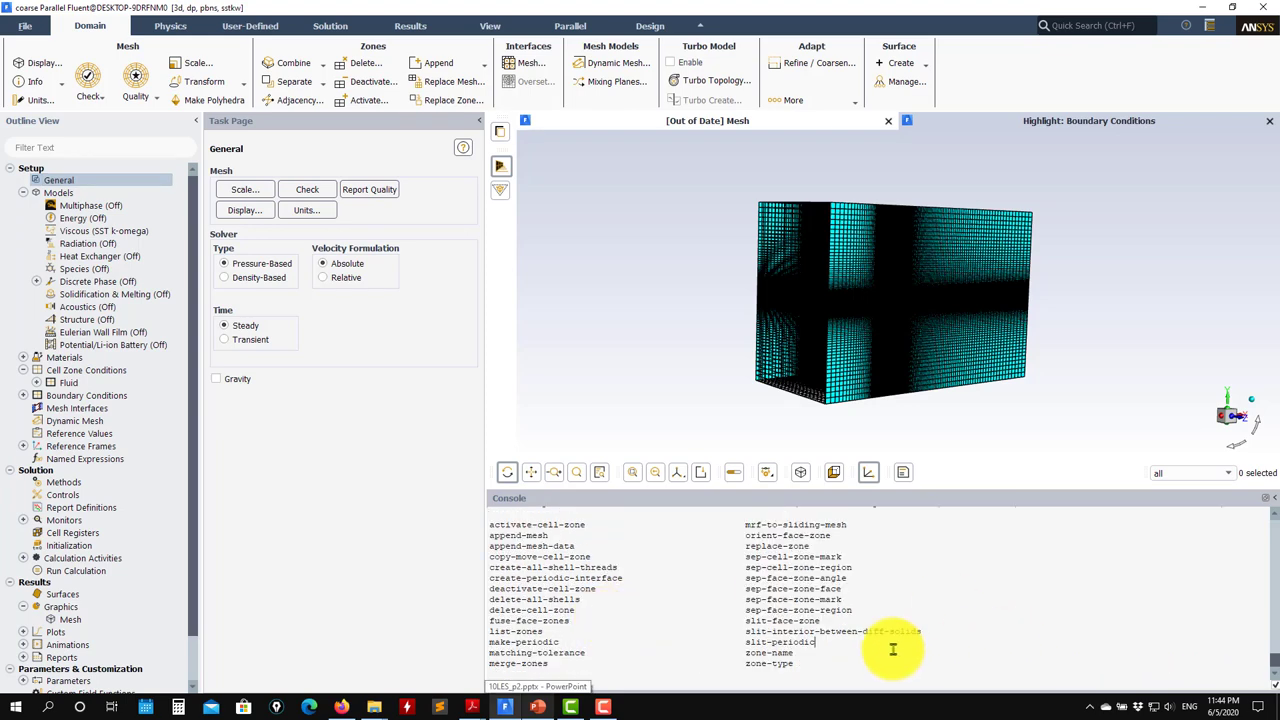
left_click(592, 642)
type("q")
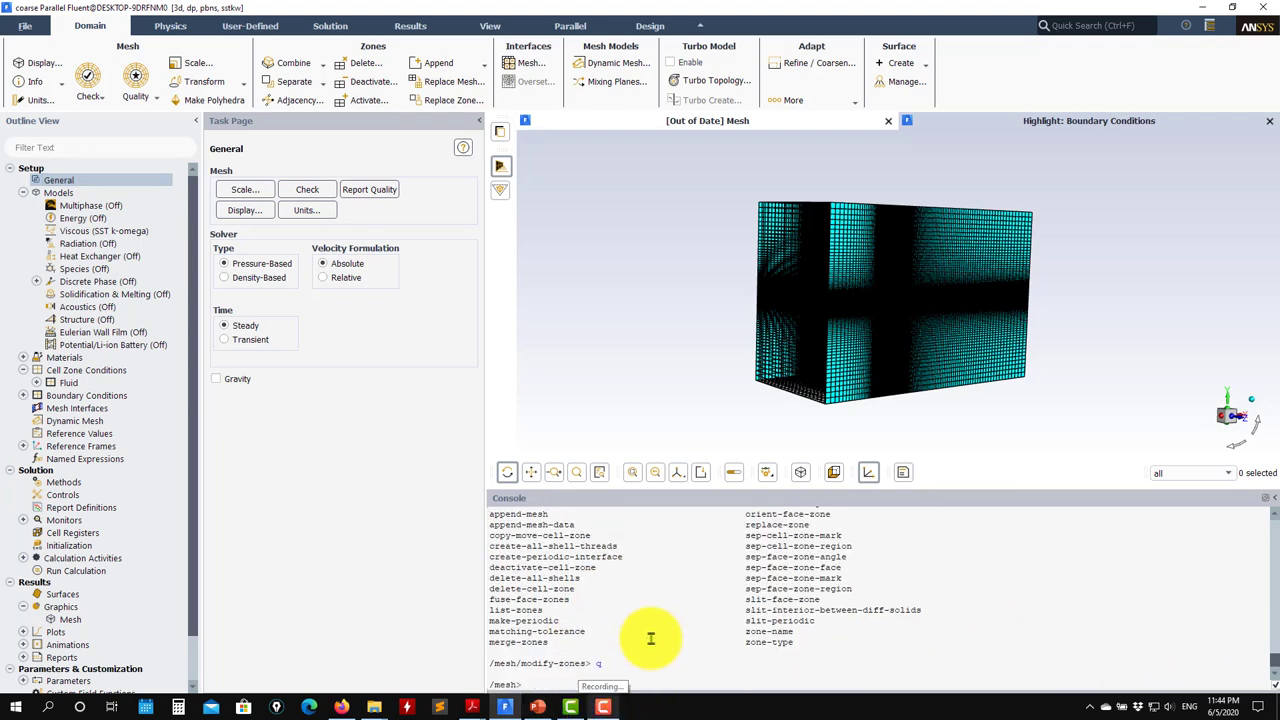
key("Return")
type("q")
key("Return")
type("f")
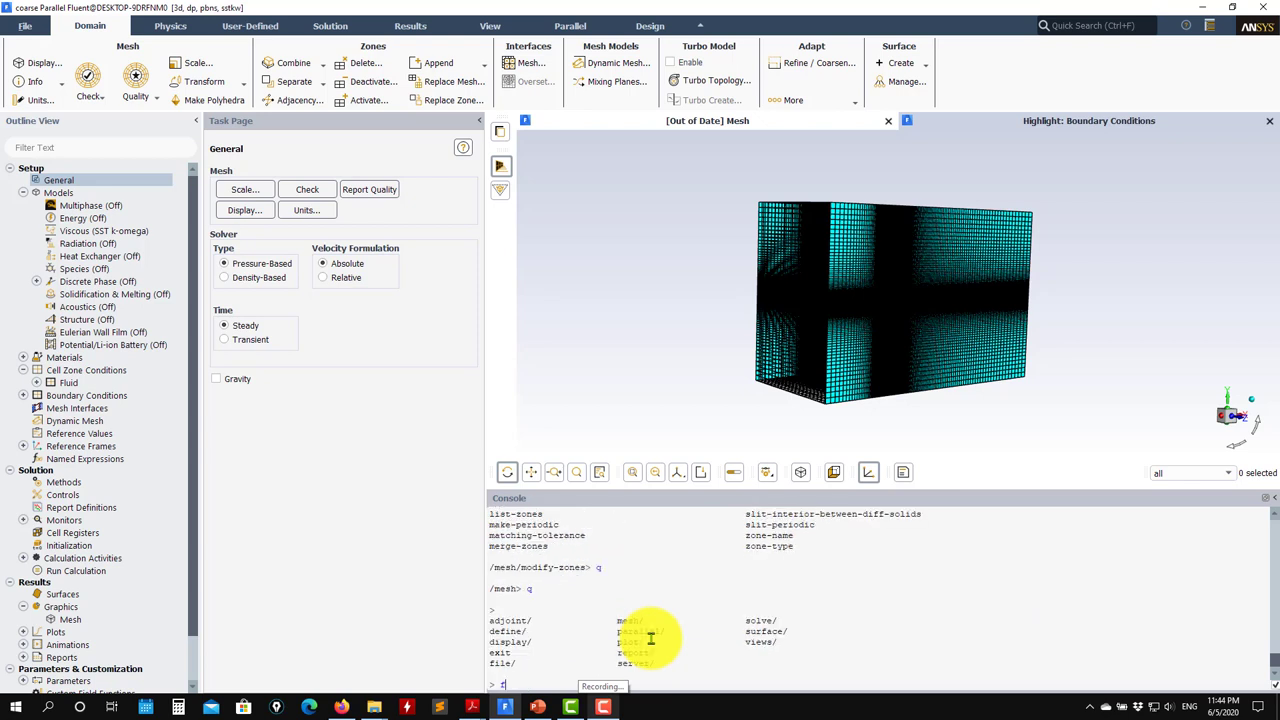
type("ile")
key("Return")
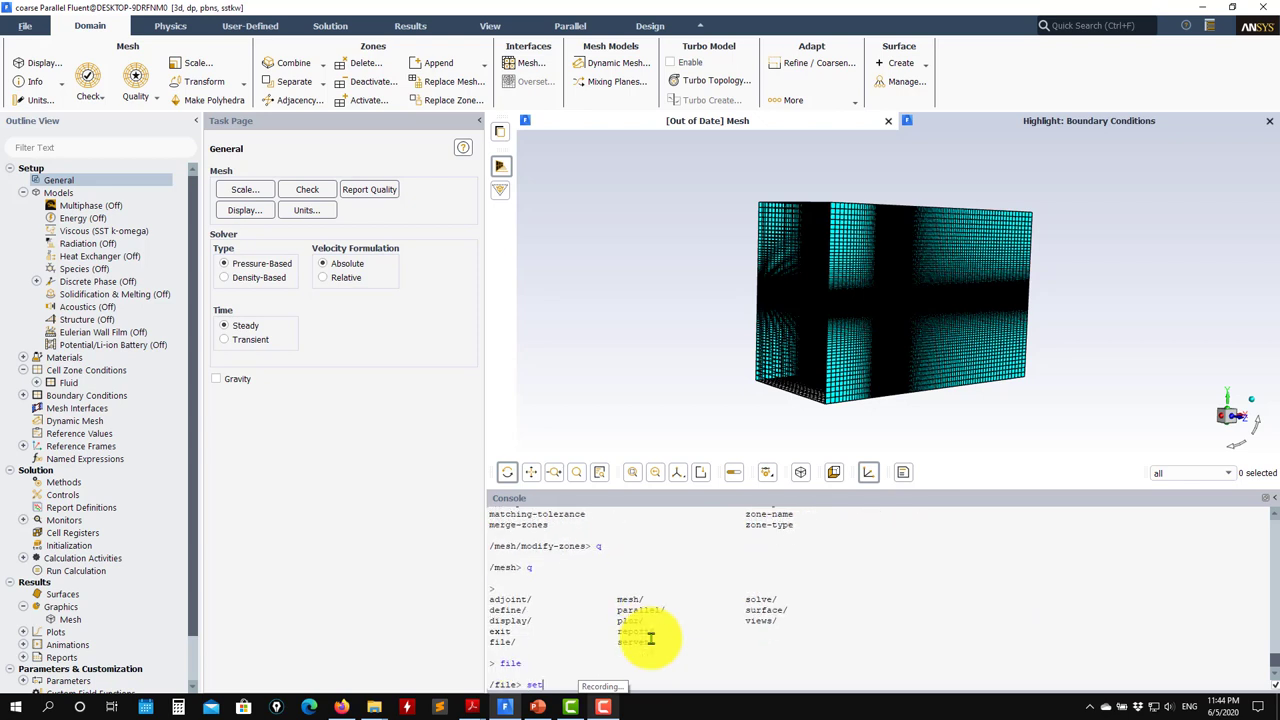
List the available file commands and check the working directory with the pwd command
type("settings")
key("Return")
key("Return")
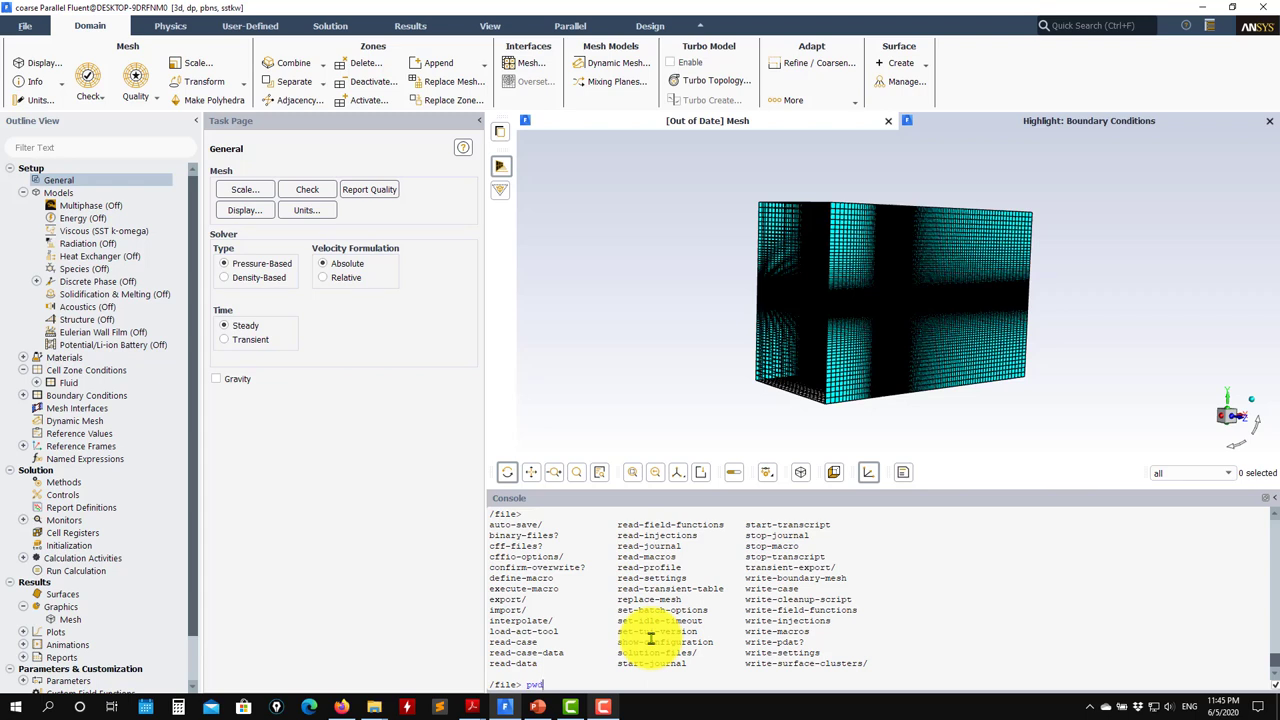
key("Return")
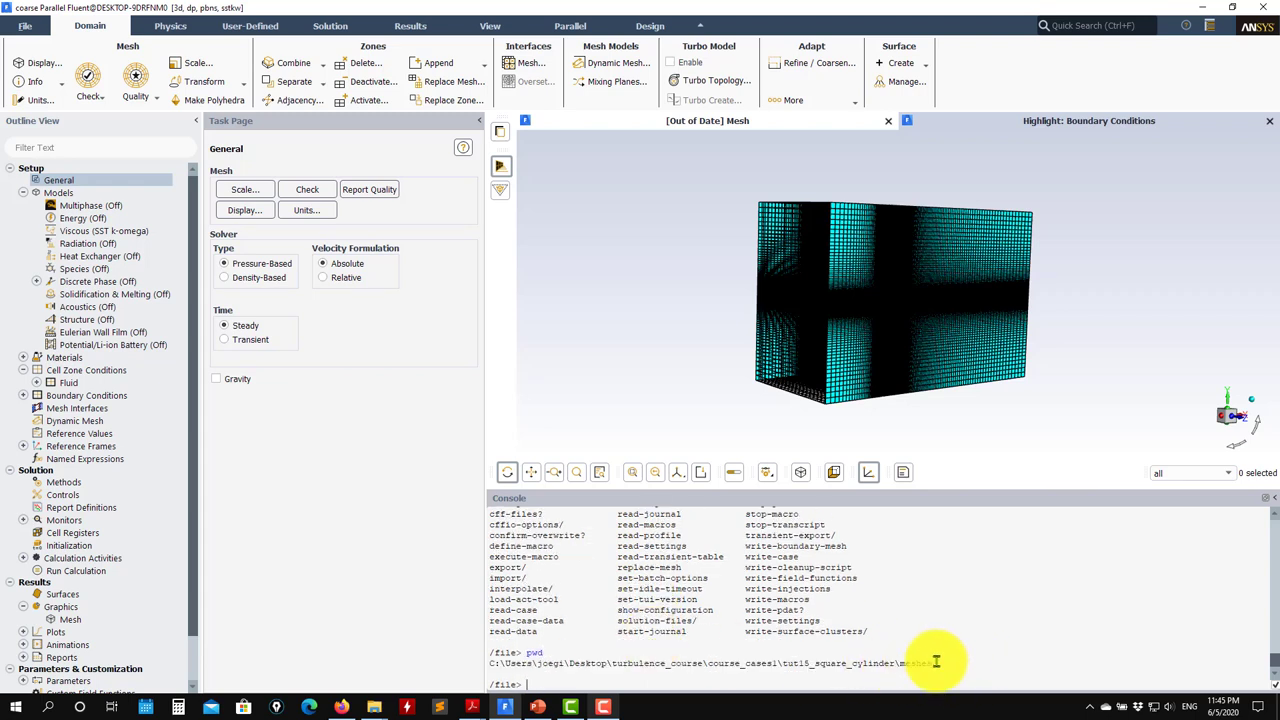
left_click_drag(930, 663, 899, 663)
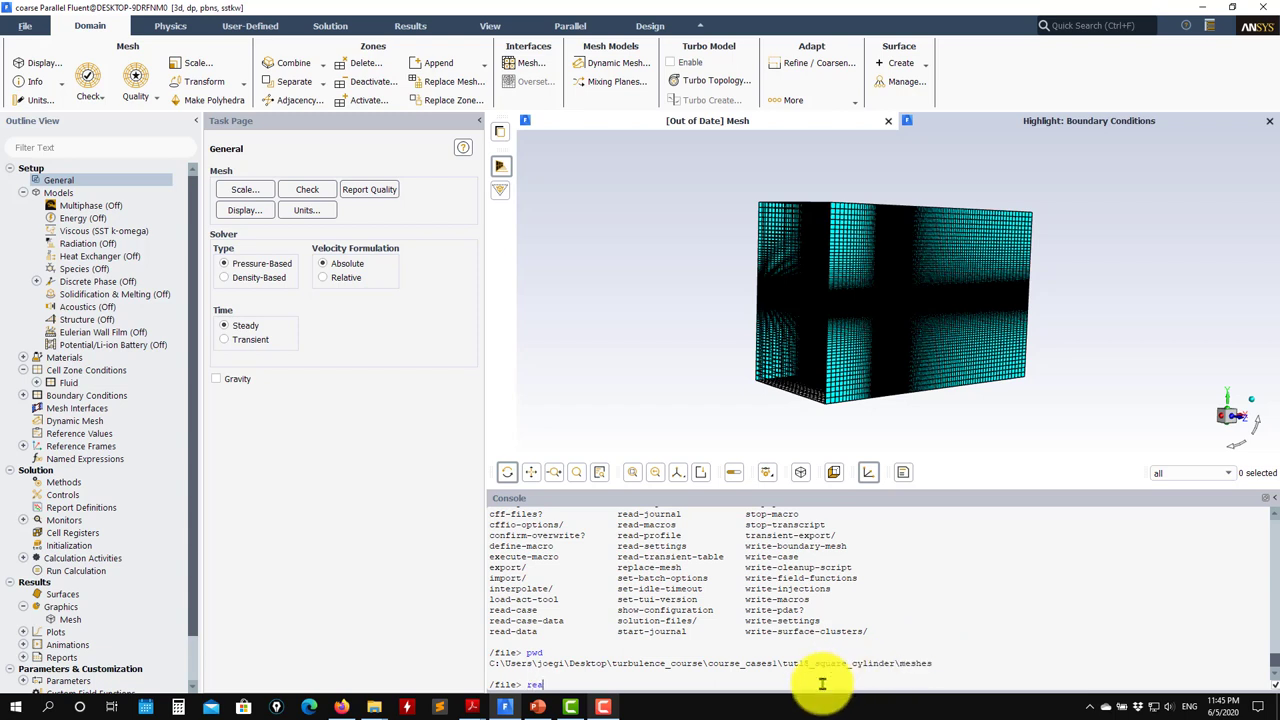
Read the settings_RANS file into the case with the read-settings console command and expand the models in the setup outline
type("read-se")
key("Return")
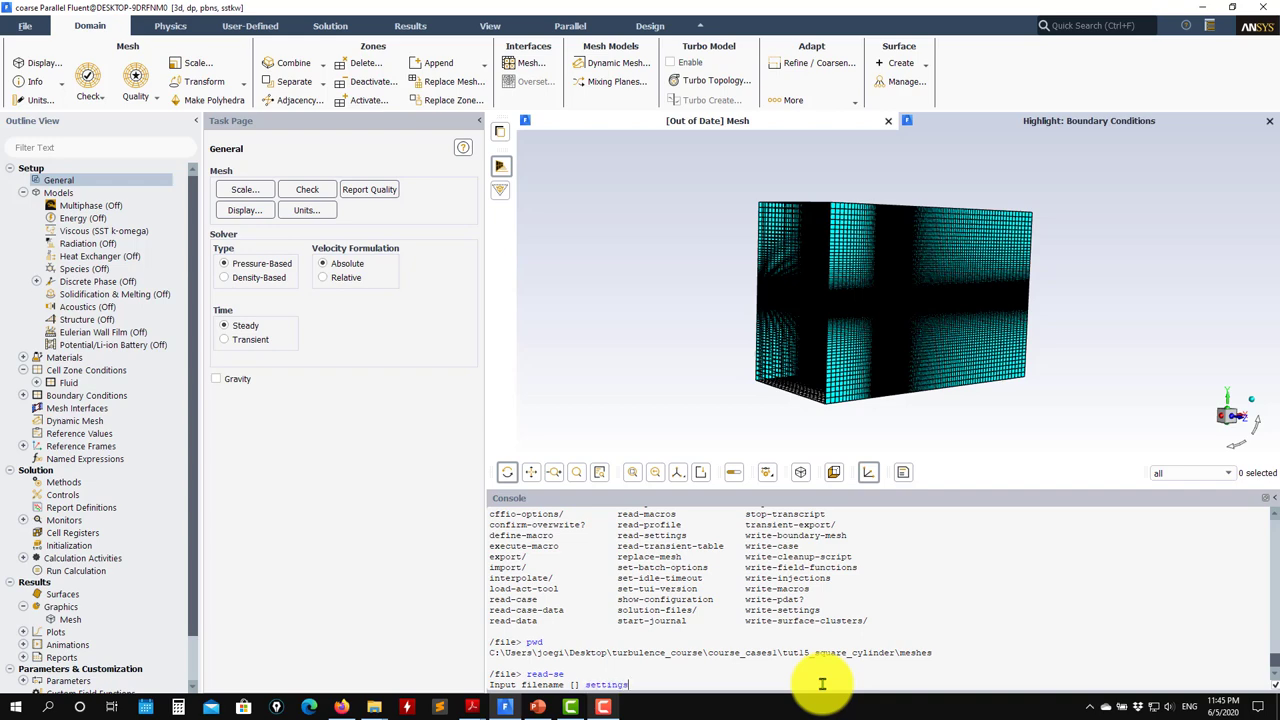
type("settings_RANS")
key("Return")
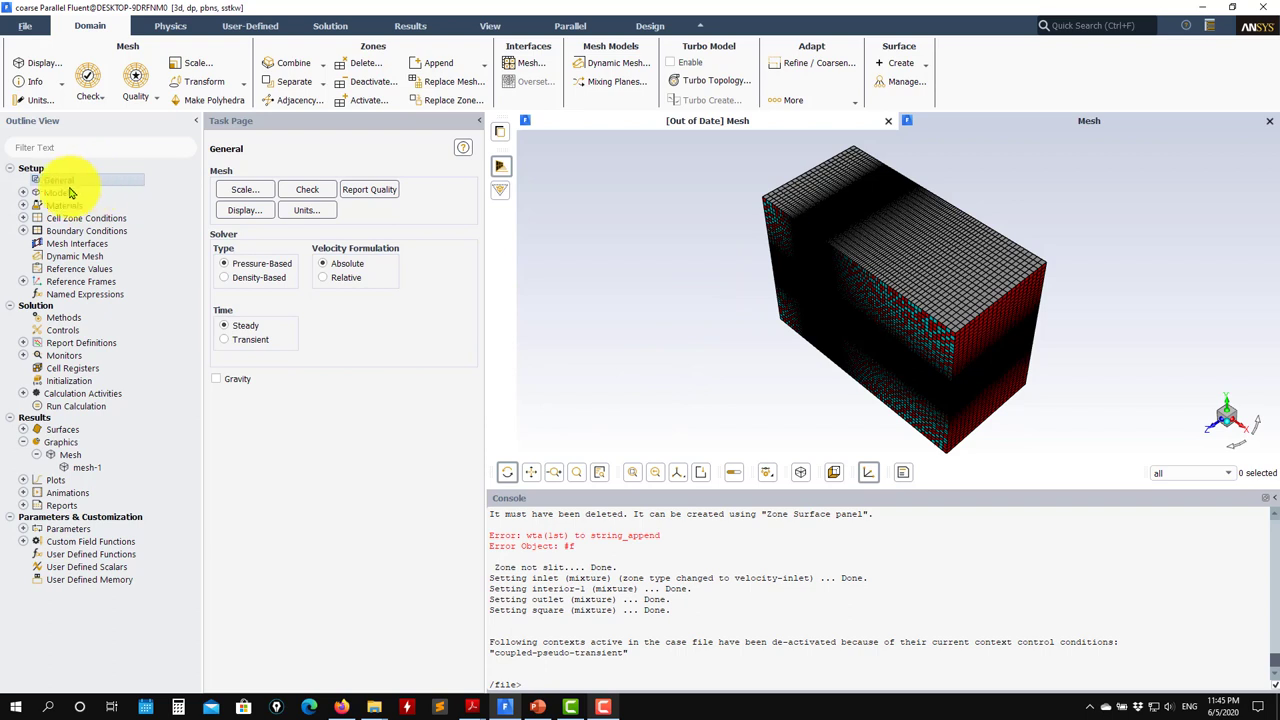
left_click(23, 192)
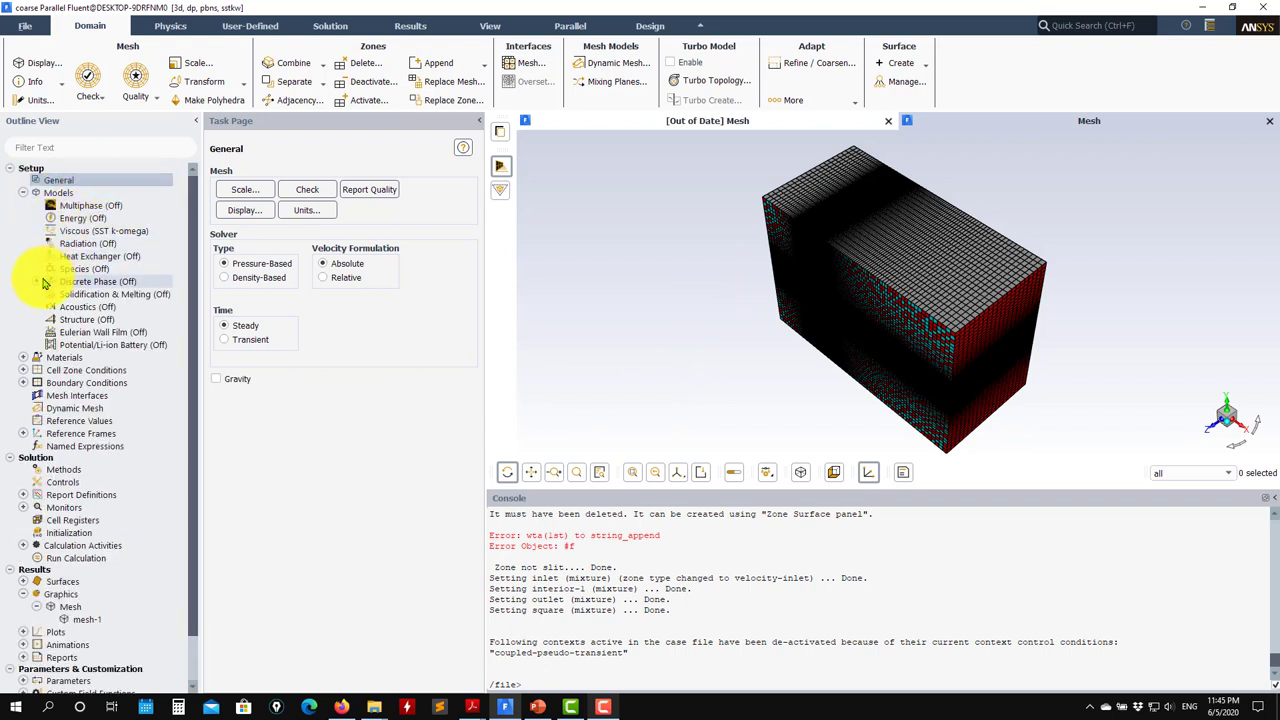
Expand the fluid materials and inspect the water-liquid density and viscosity, leaving them as they are
left_click(23, 357)
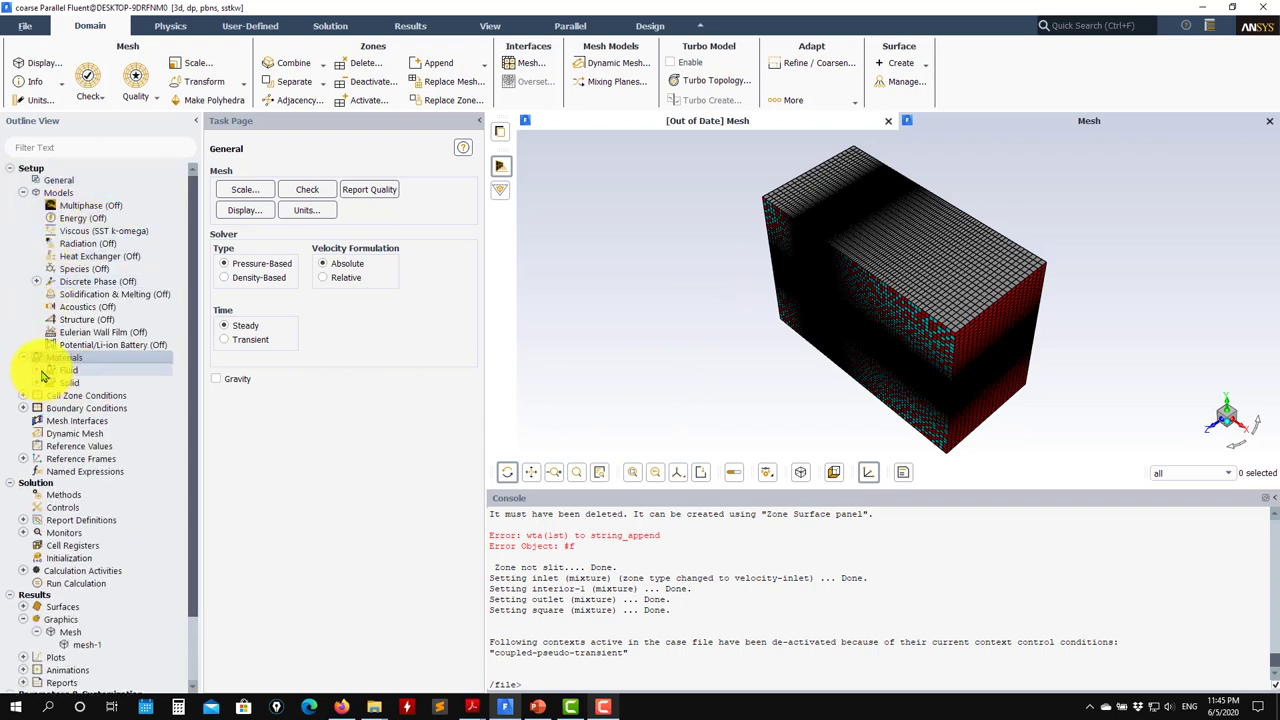
left_click(37, 370)
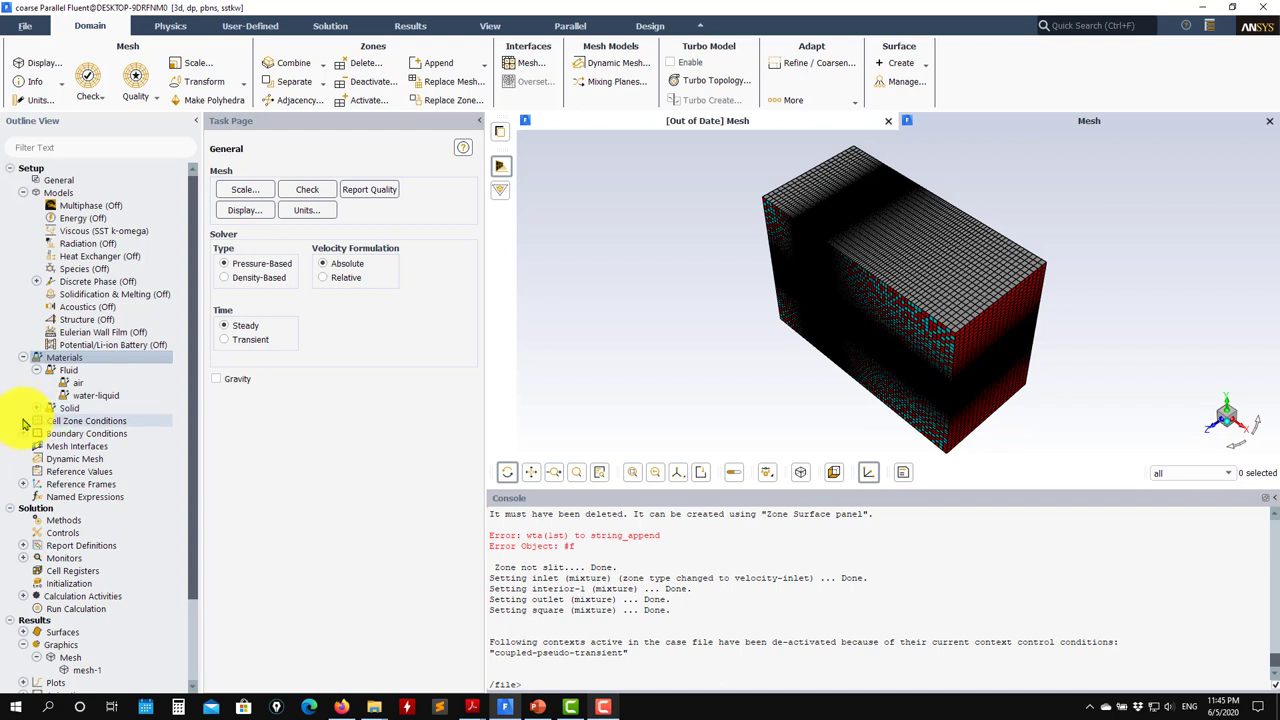
double_click(90, 395)
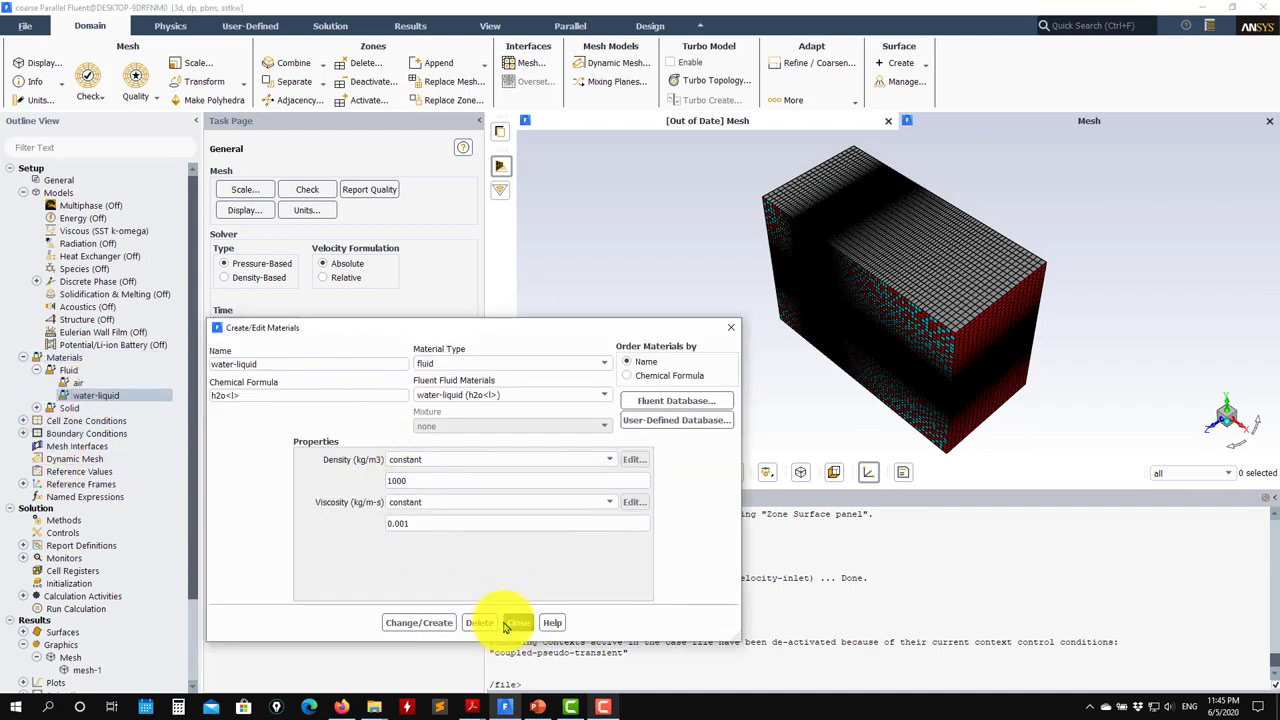
left_click(518, 622)
Expand the cell zone conditions and inspect the settings of the fluid-1 zone
left_click(23, 420)
double_click(80, 436)
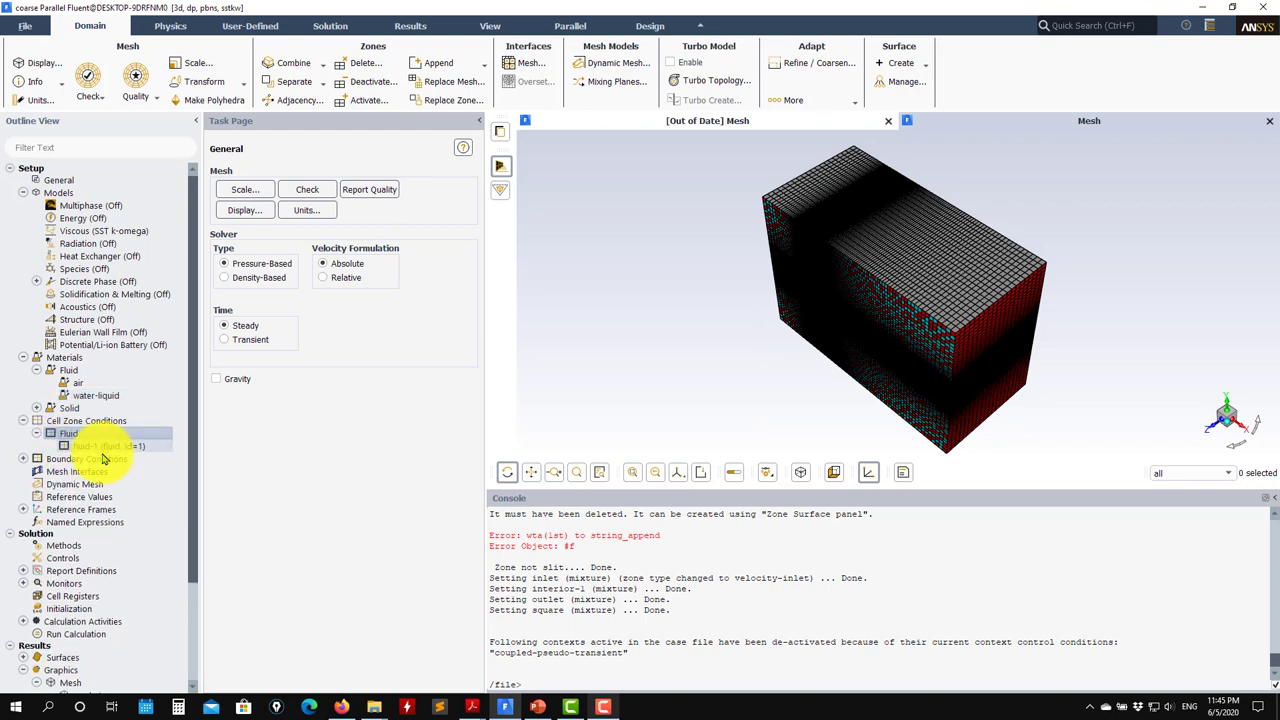
double_click(110, 445)
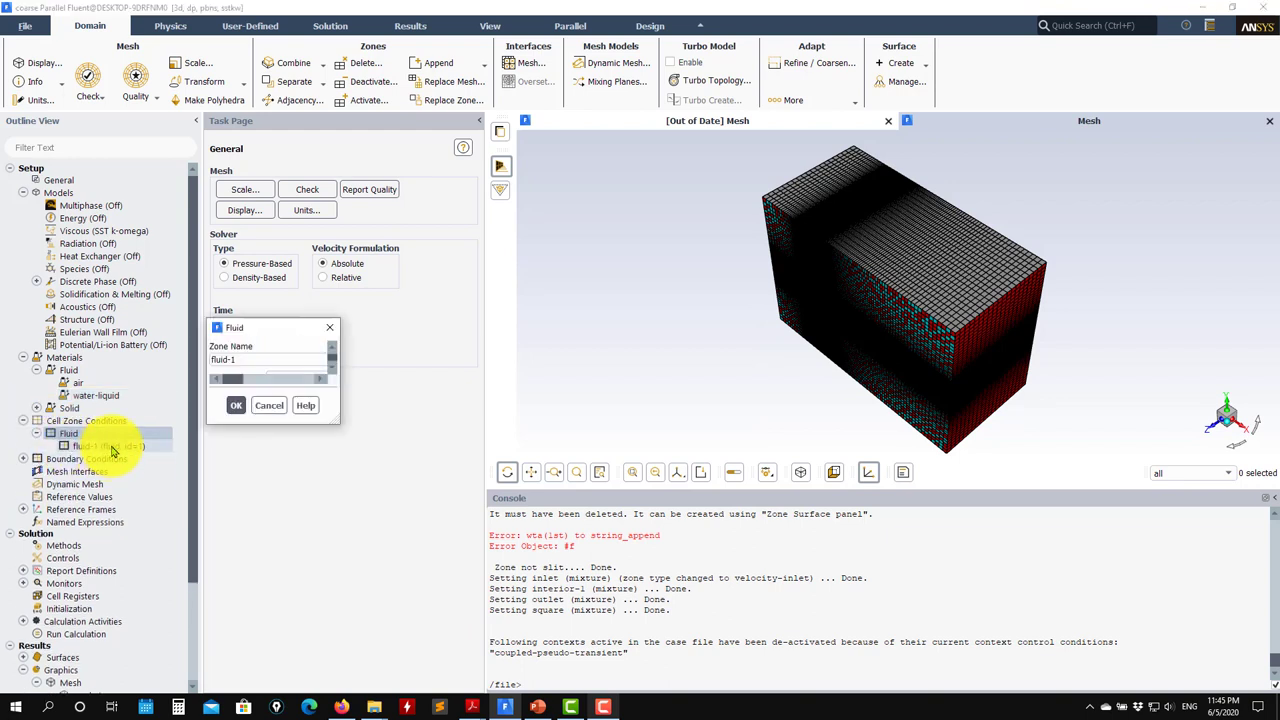
left_click(428, 566)
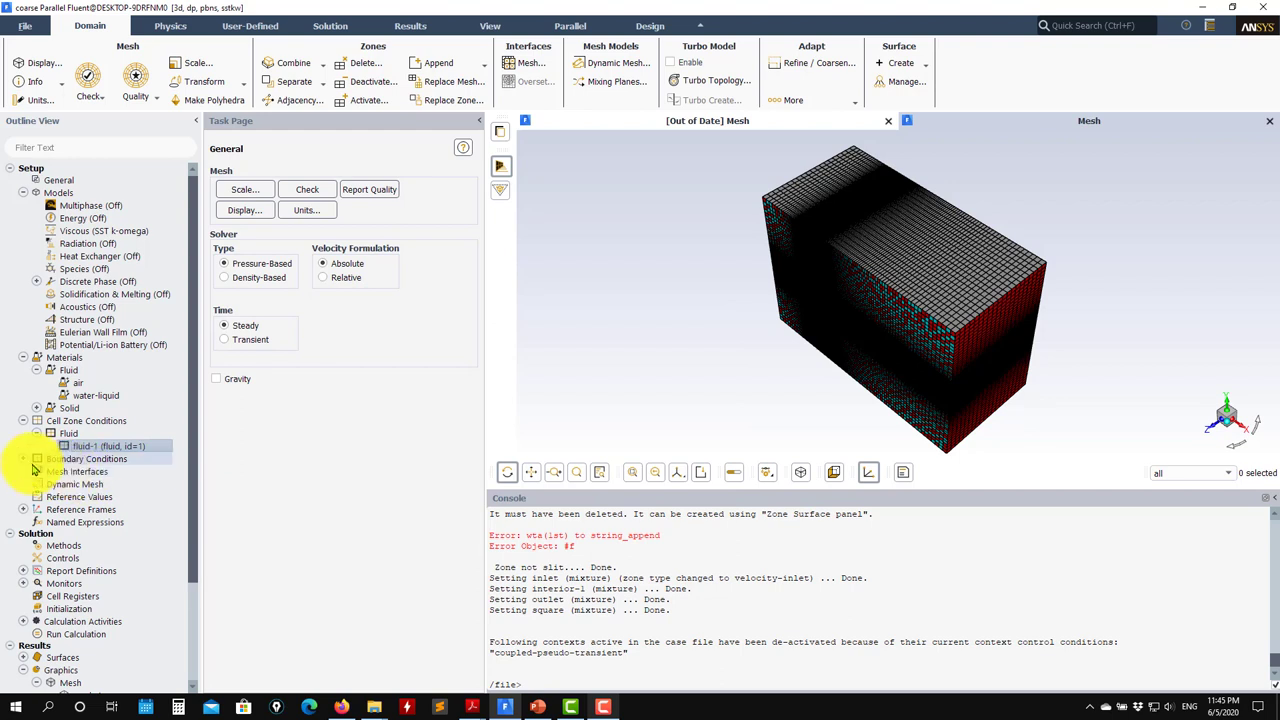
Review the list of boundary conditions and open the inlet's velocity settings for inspection, leaving them as they are
left_click(66, 462)
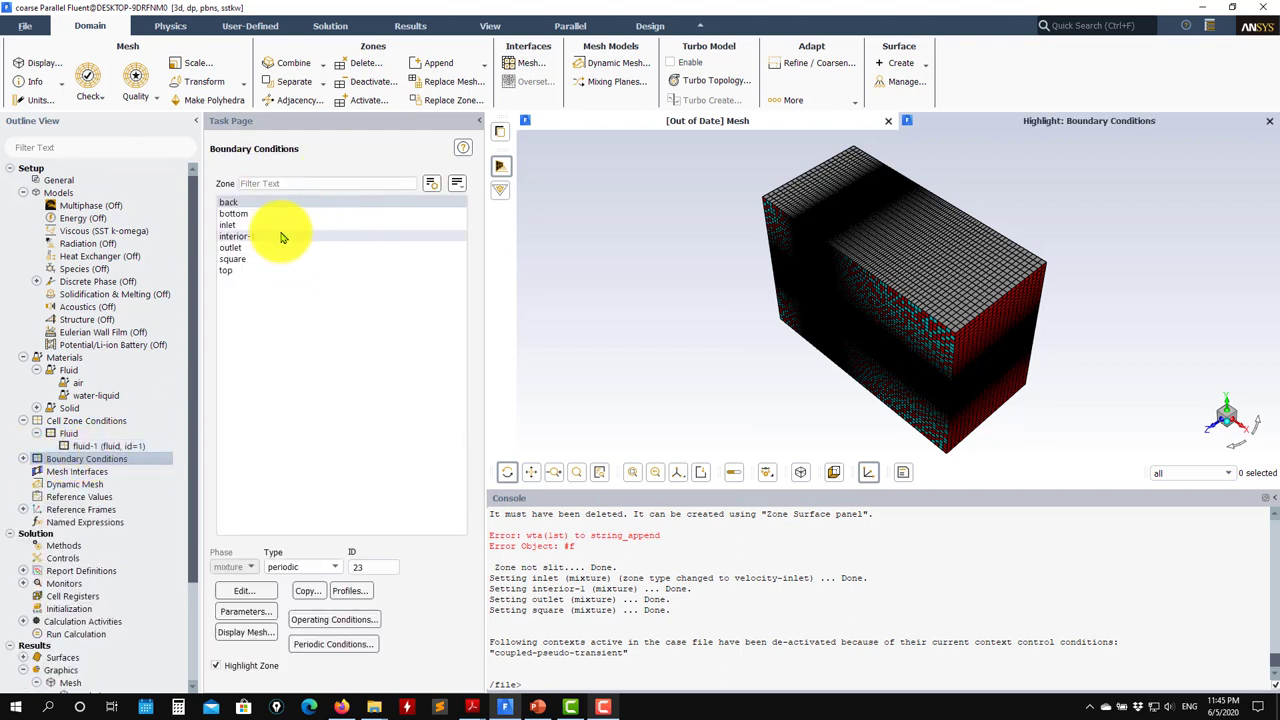
left_click(271, 226)
left_click(252, 591)
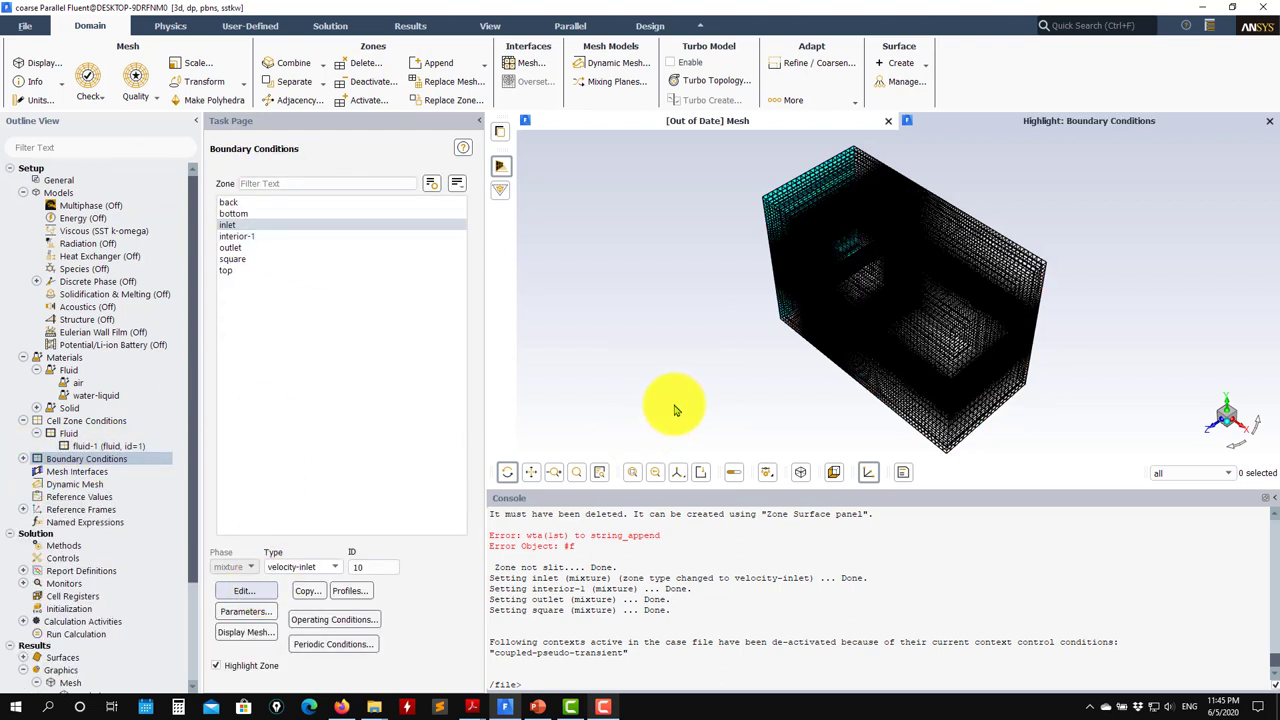
left_click(385, 566)
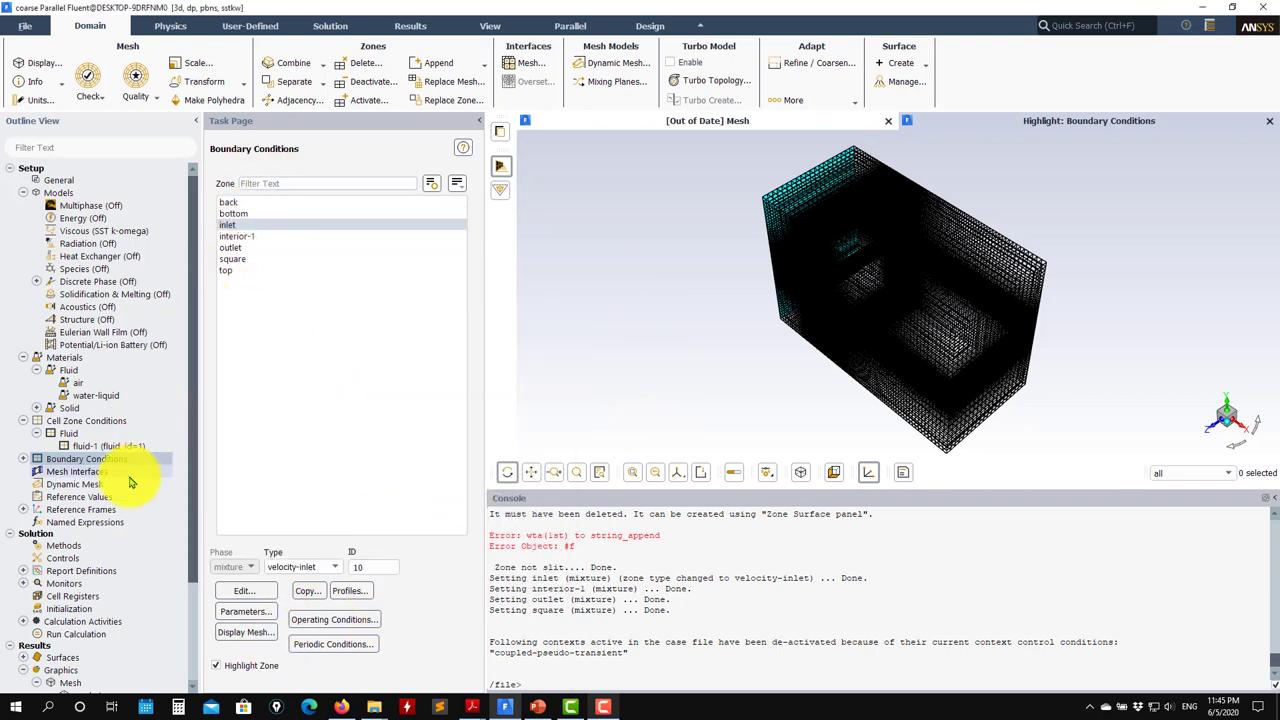
Review the reference values and solution methods, and expand the report definitions and monitors in the outline
left_click(62, 497)
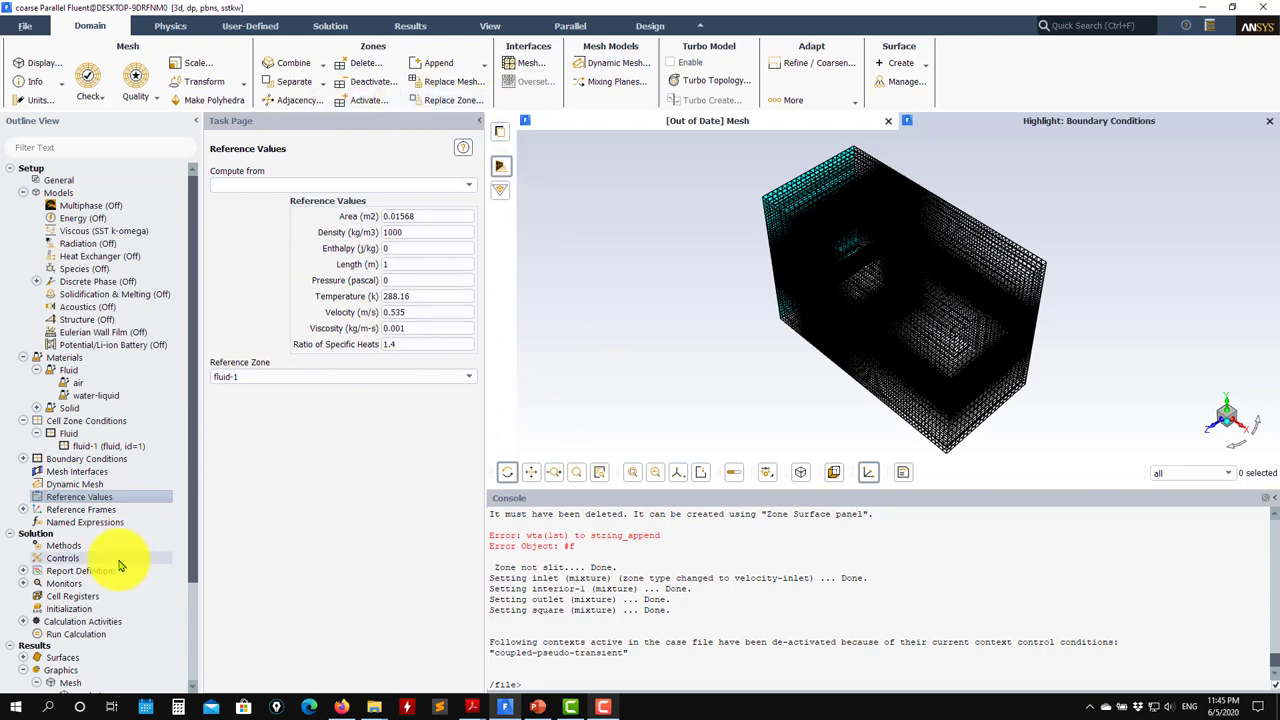
left_click(63, 546)
left_click(23, 571)
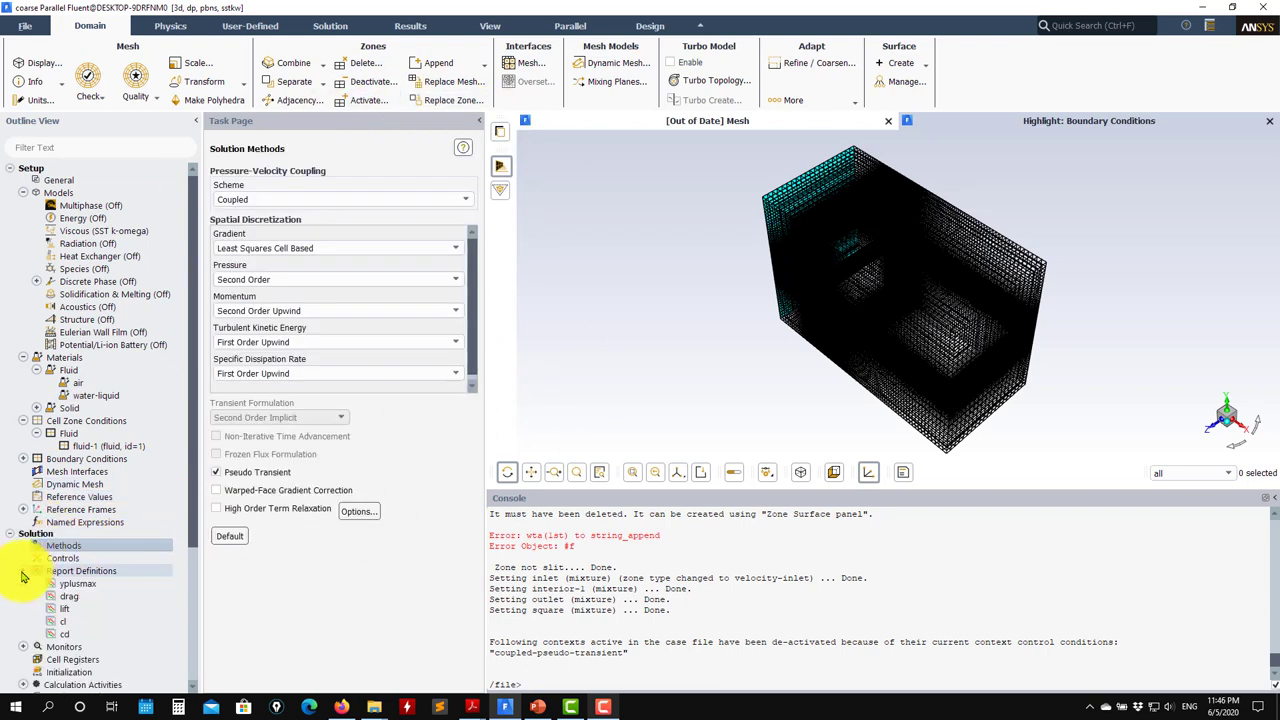
scroll(60, 560, "down", 5)
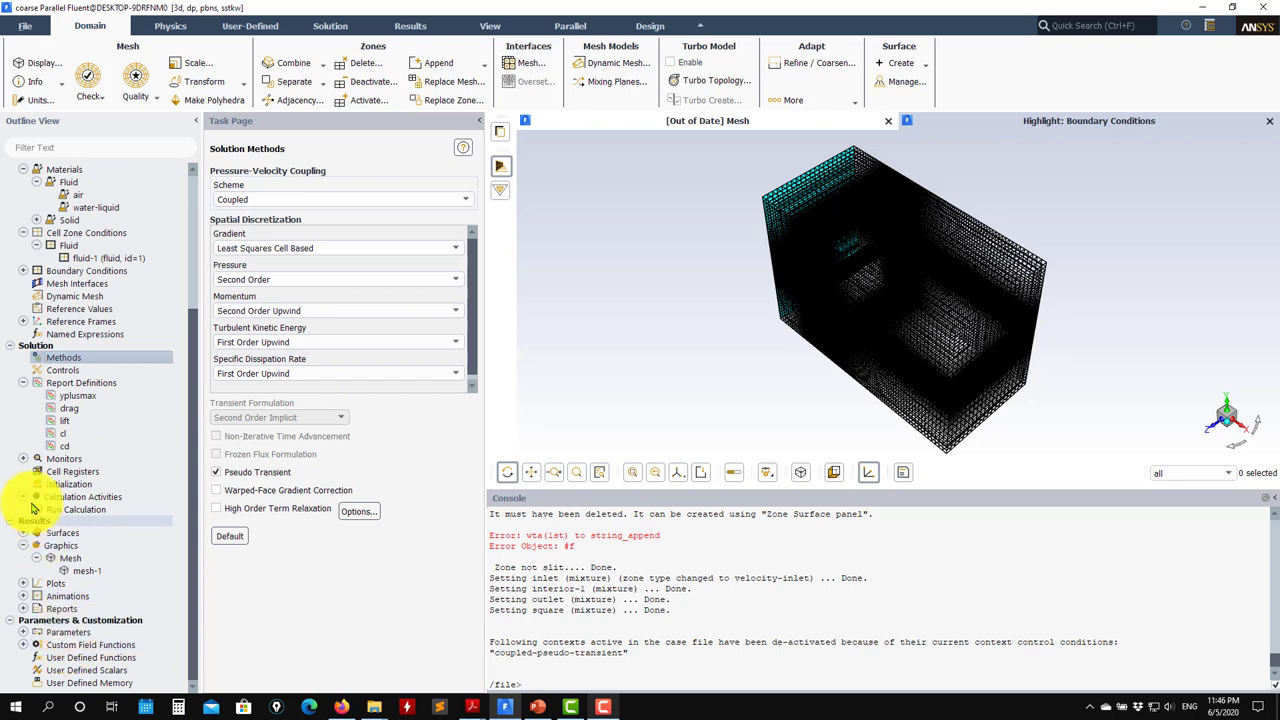
left_click(23, 458)
scroll(68, 500, "down", 2)
Initialize the solution with Standard Initialization, computing the initial values from the inlet
left_click(60, 485)
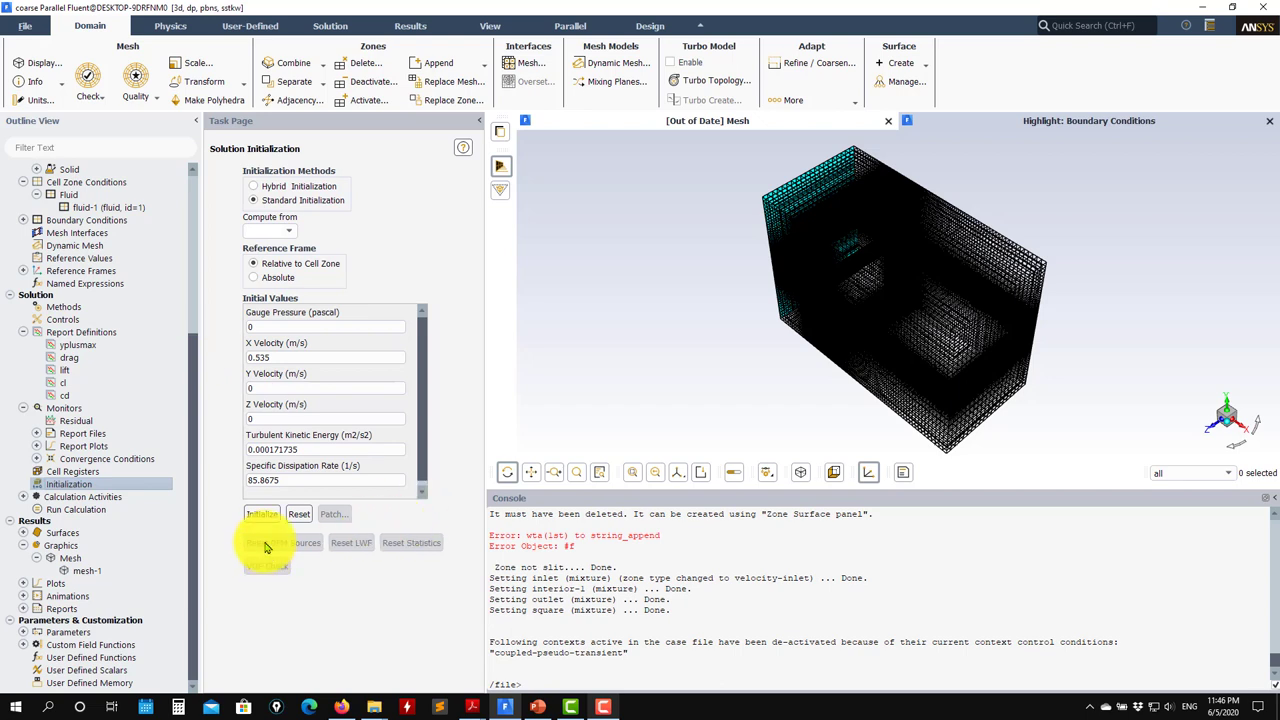
left_click(284, 231)
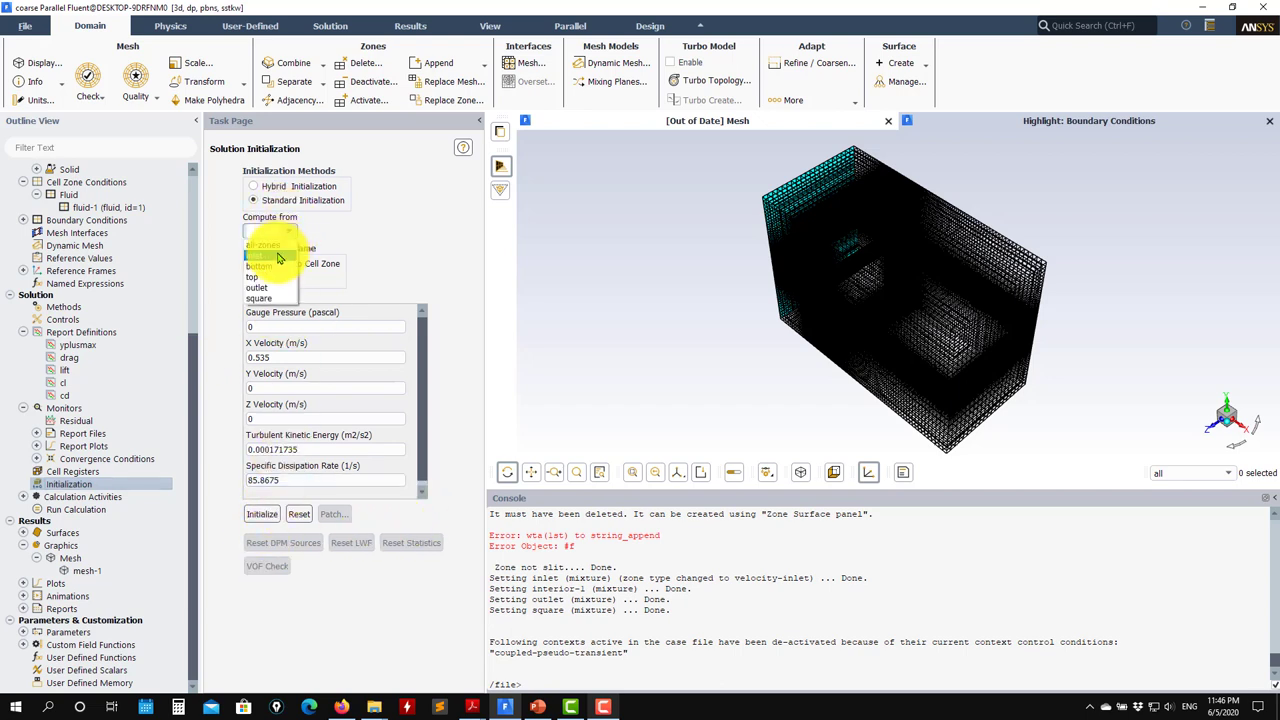
left_click(270, 256)
left_click(262, 514)
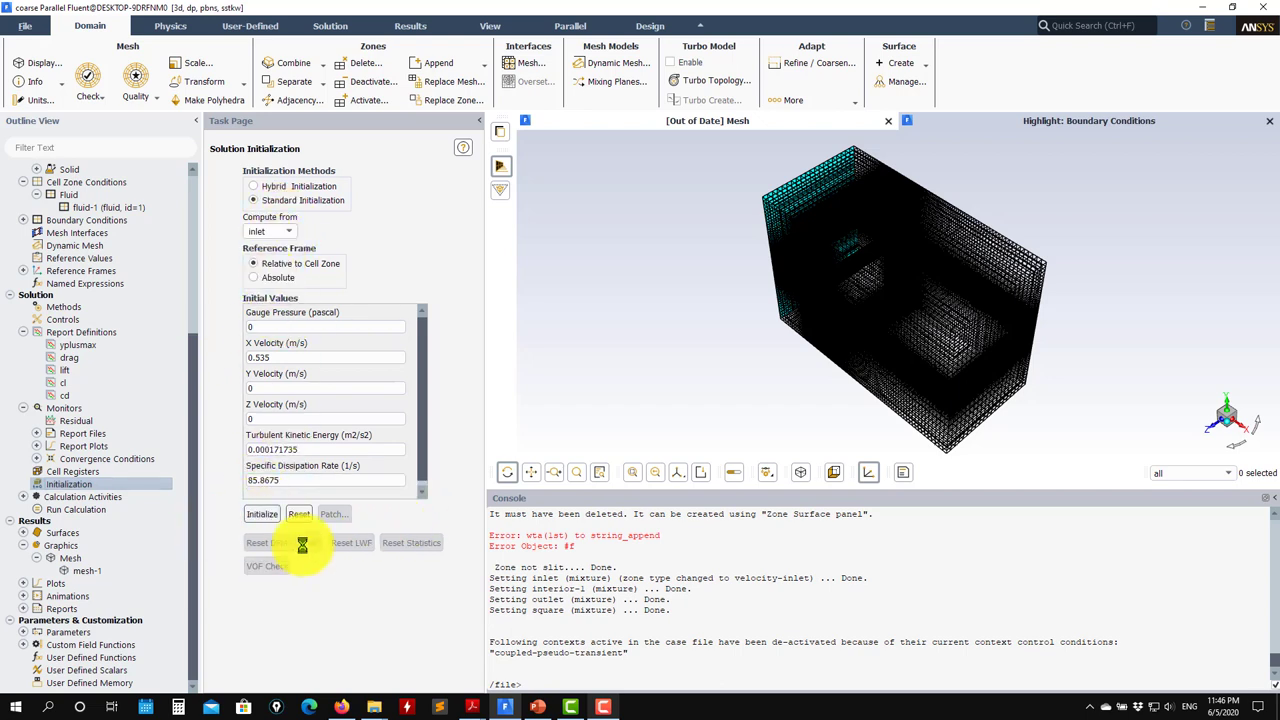
Leave the file level in the console with q and enter the solve and init levels
left_click(614, 607)
key("Return")
type("q")
key("Return")
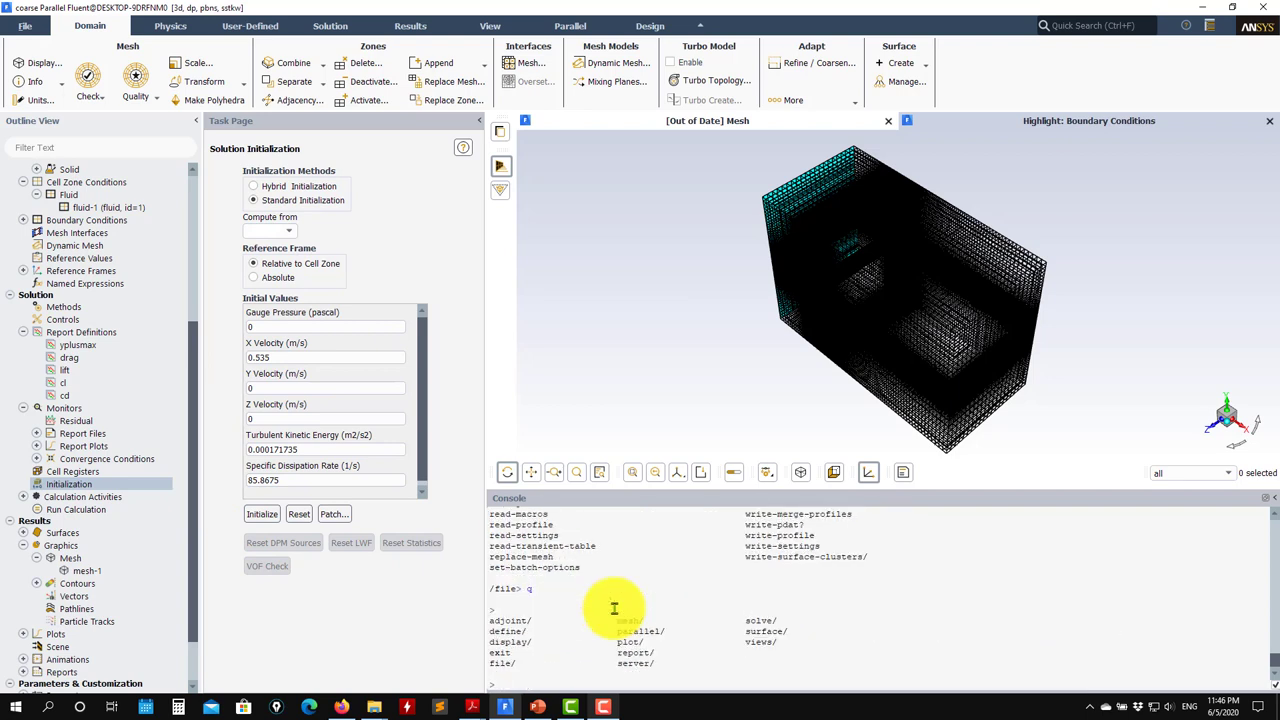
type("solve")
key("Return")
type("init")
key("Return")
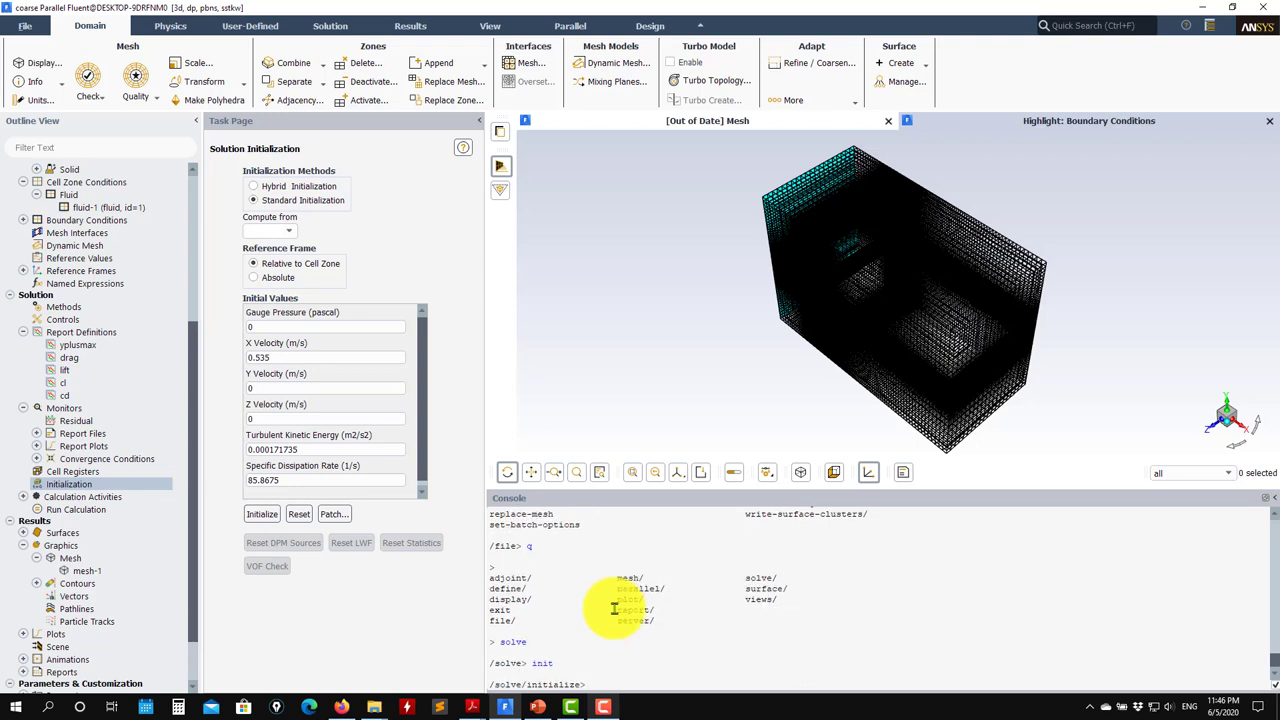
Run the fmg command at the initialize level and answer yes to enable FMG initialization
type("fmg")
key("Return")
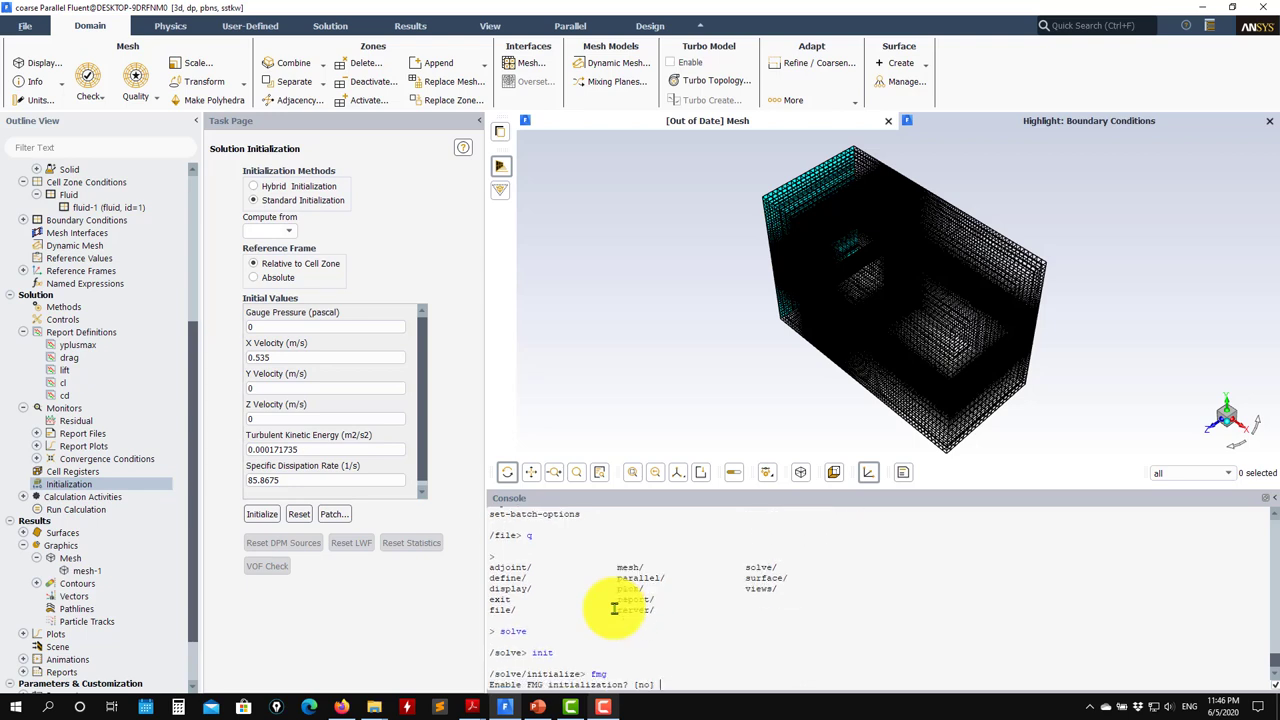
type("yes")
key("Return")
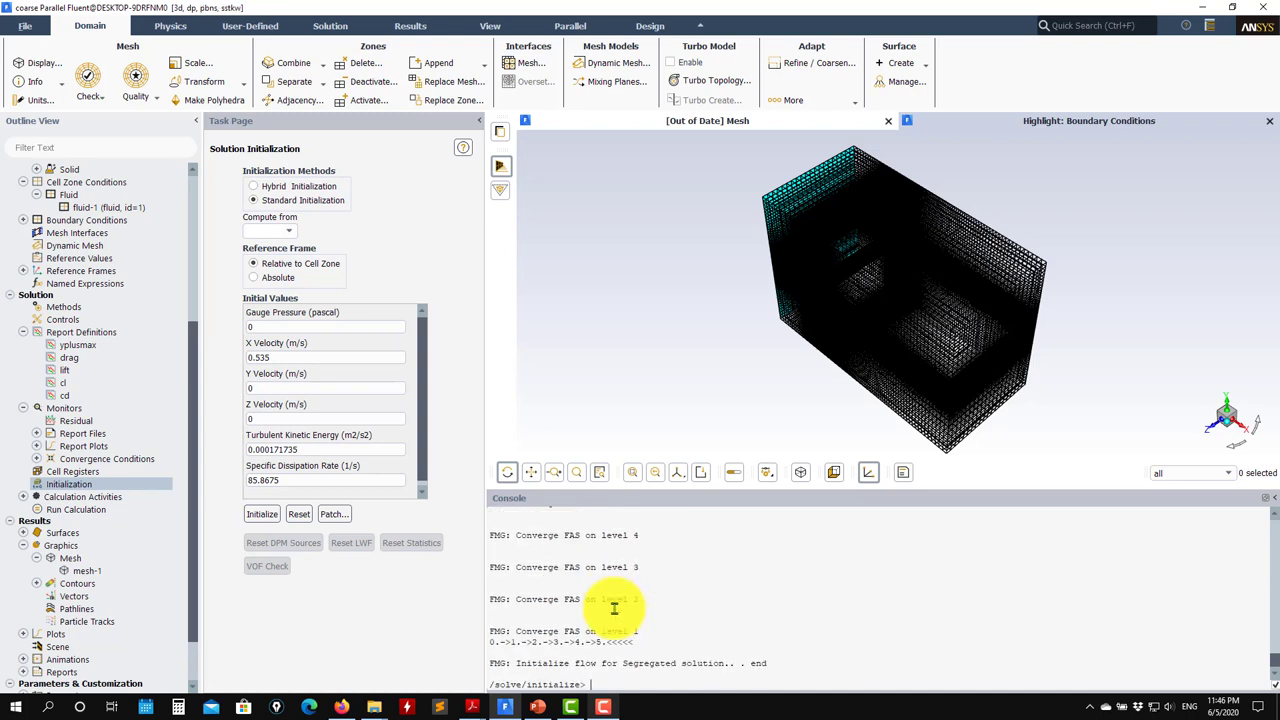
Expand the custom field functions in the outline to examine which ones are defined, and look over the mesh
scroll(34, 660, "down", 2)
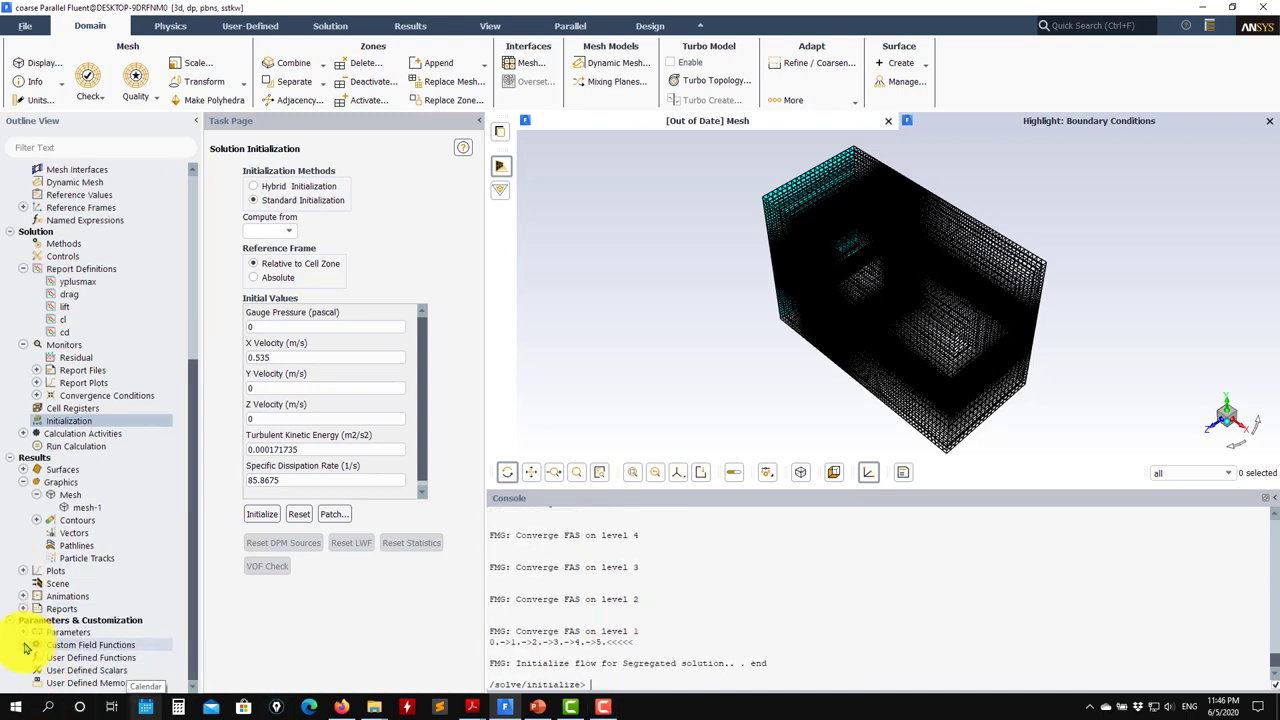
left_click(24, 645)
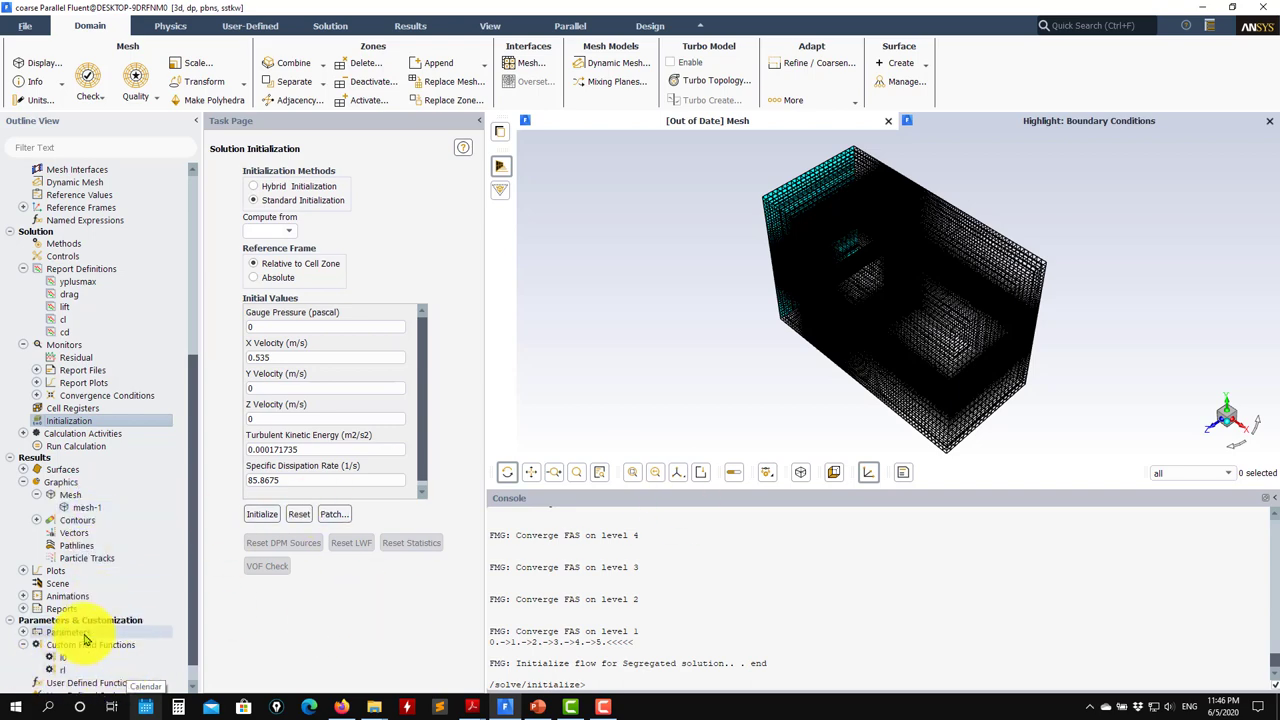
left_click_drag(886, 257, 957, 357)
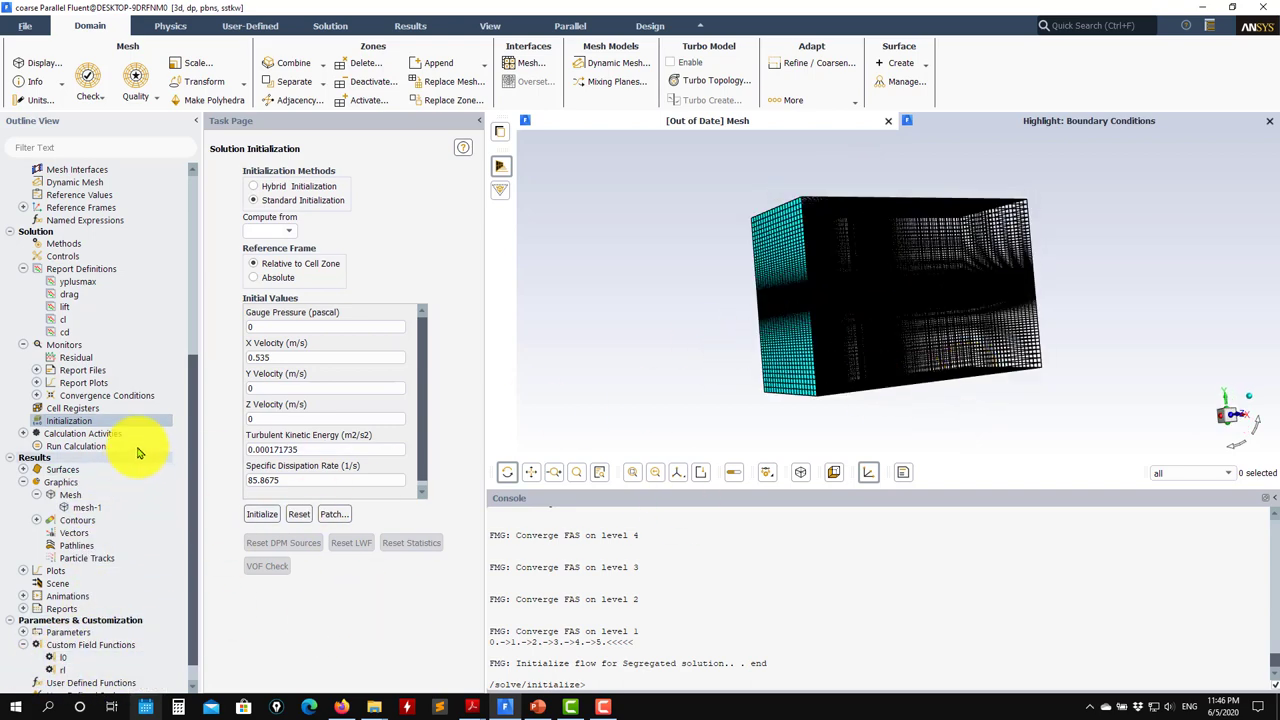
Run the calculation with the preset 5000 iterations and dismiss the completion notice
left_click(88, 445)
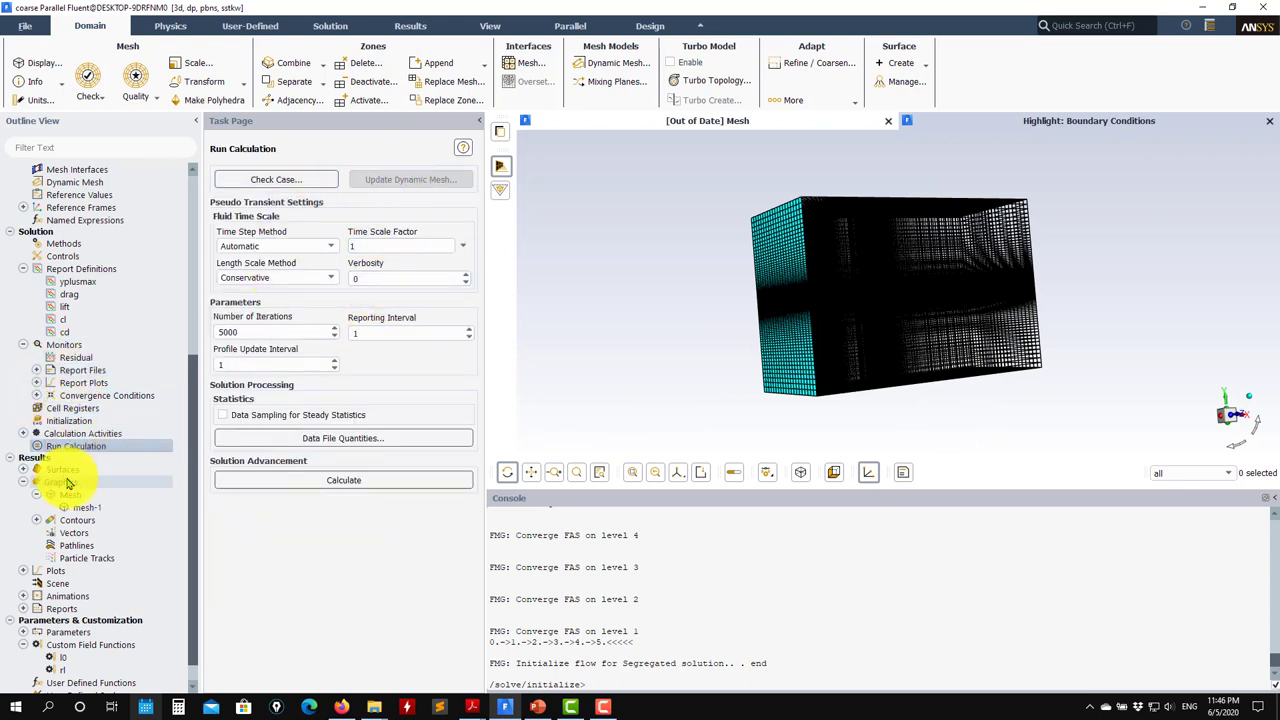
left_click(337, 484)
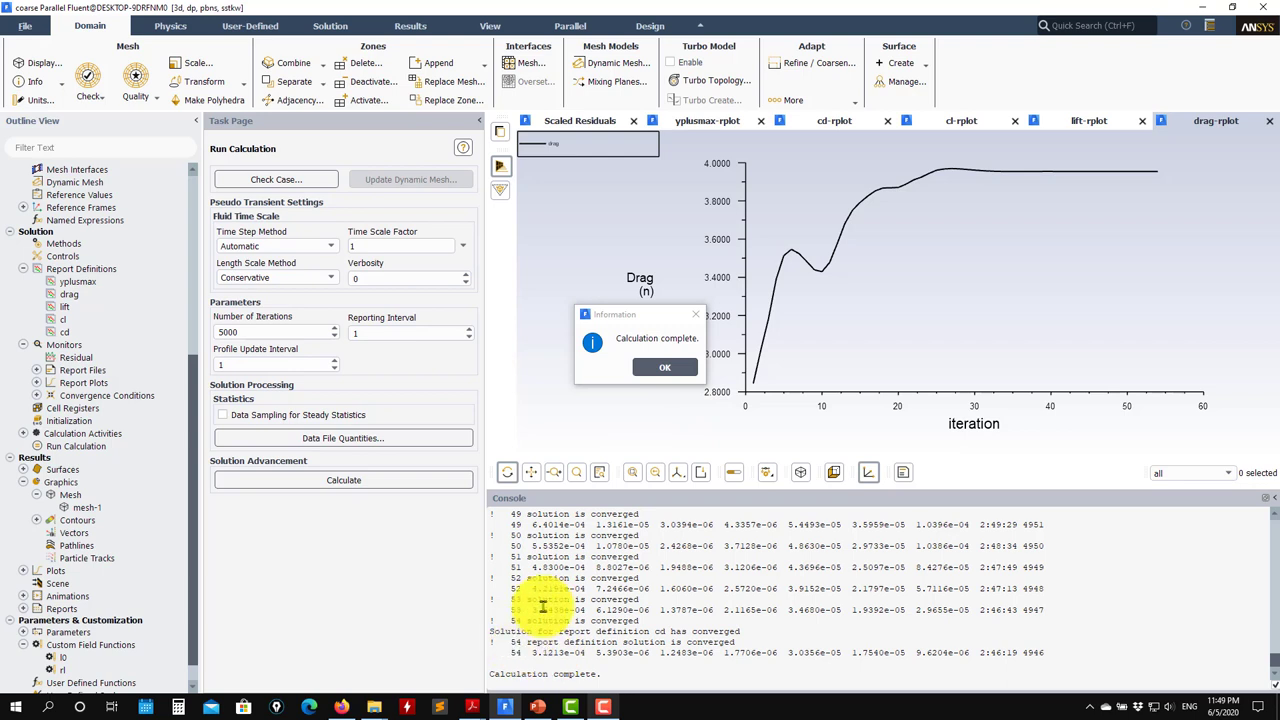
left_click(664, 367)
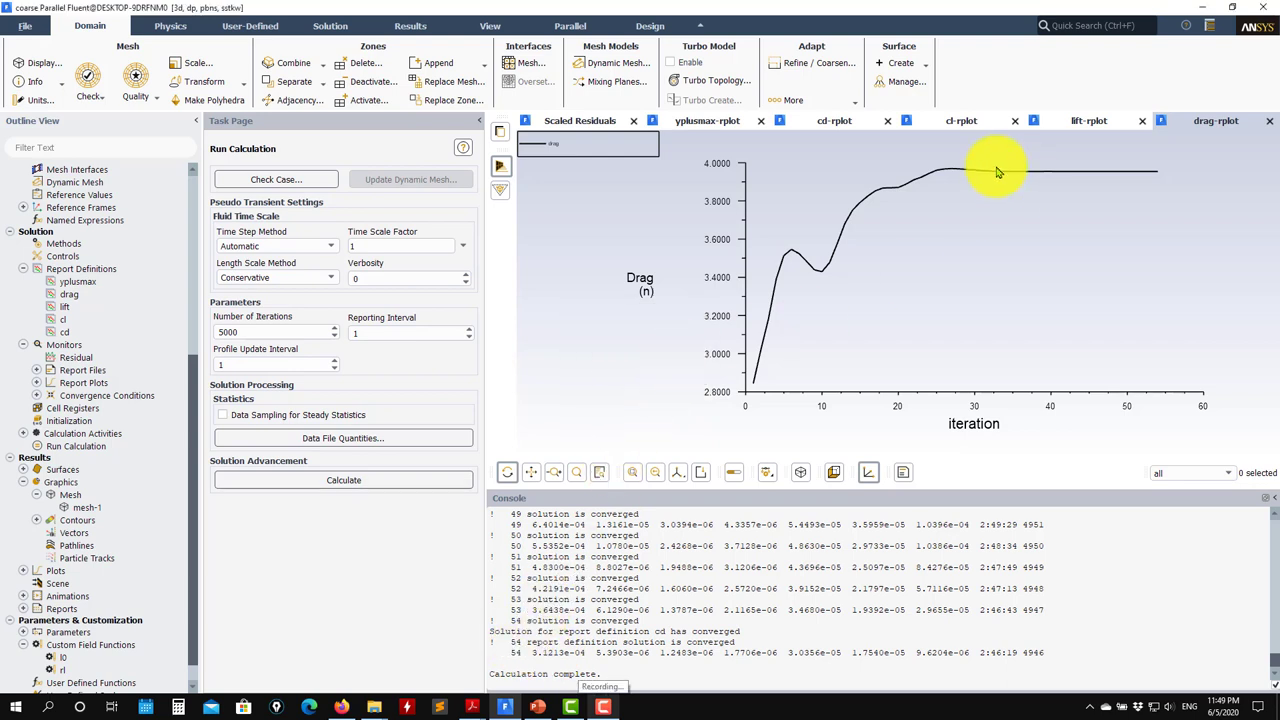
Display contour-1 of the custom field function rl on the sweep surfaces and examine the wake behind the square
left_click(39, 520)
double_click(85, 534)
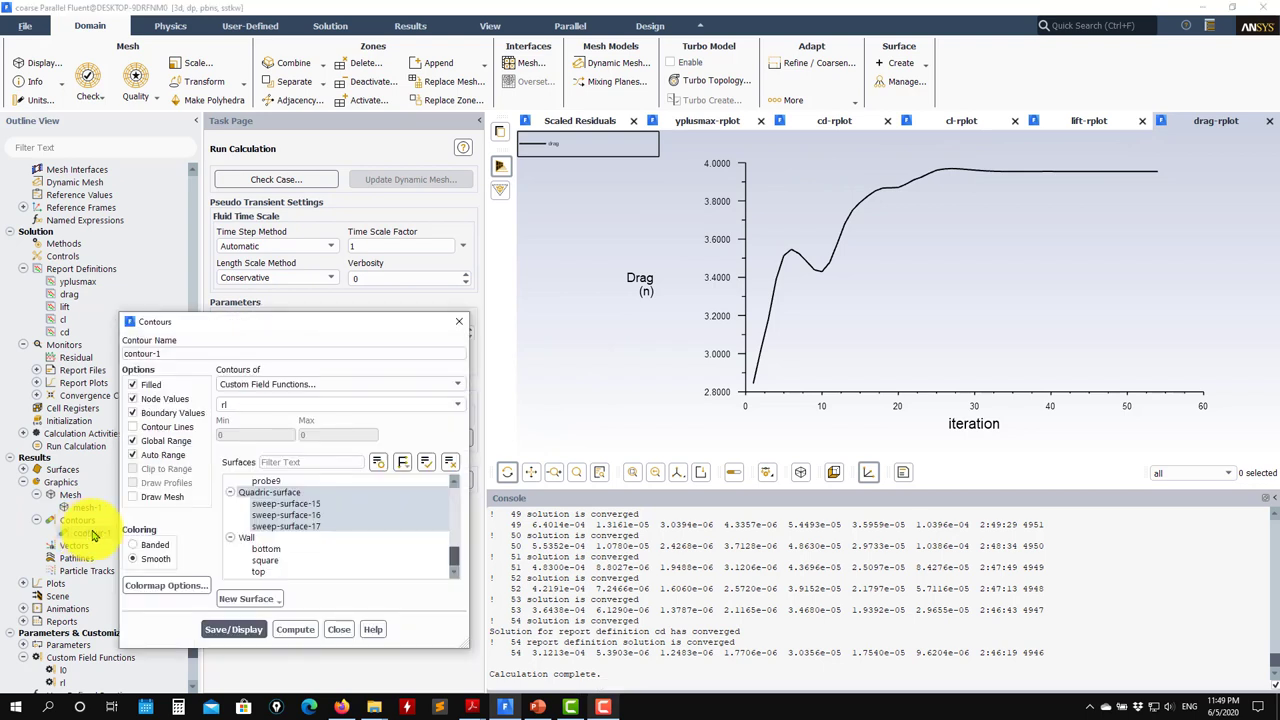
left_click_drag(457, 551, 456, 617)
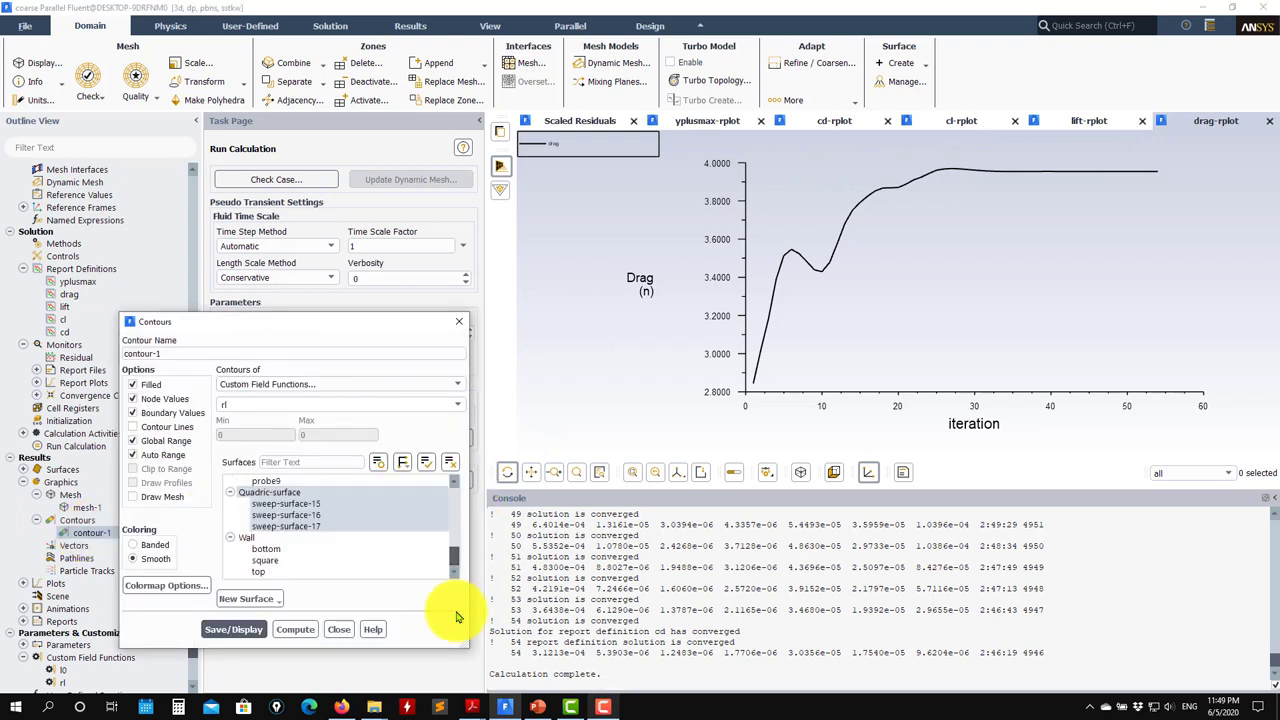
left_click(236, 629)
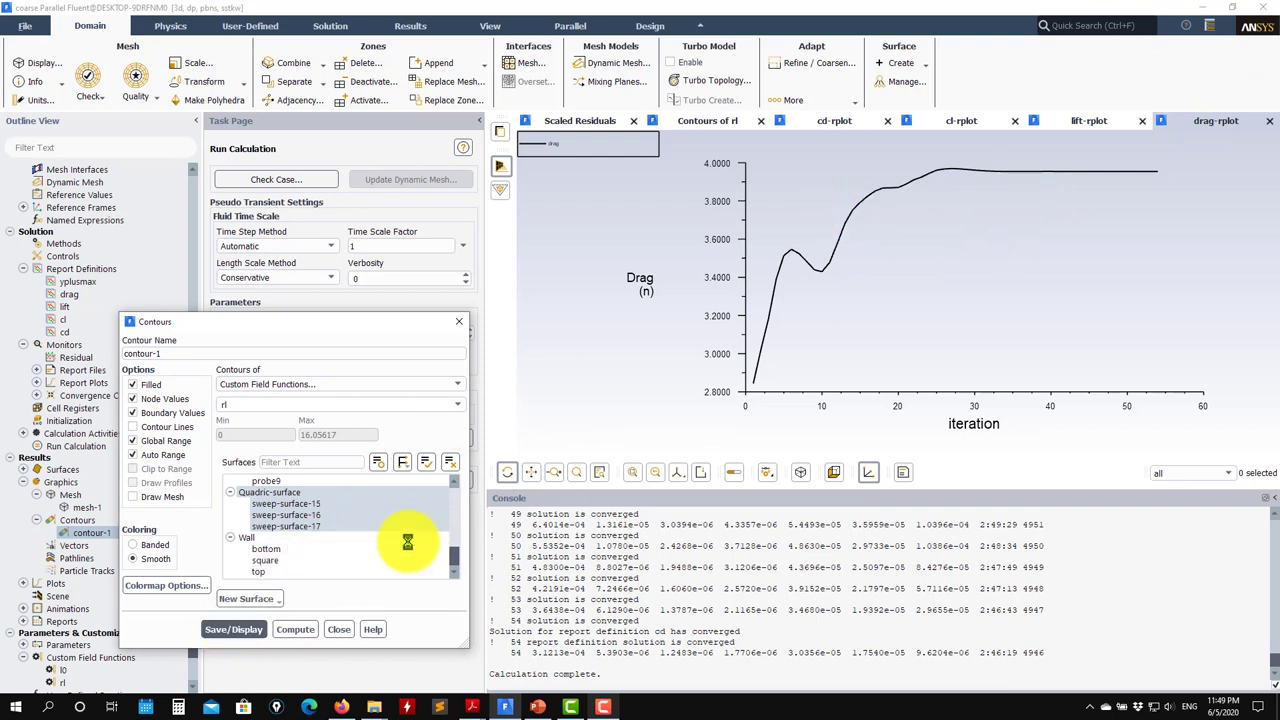
left_click(722, 120)
left_click_drag(894, 286, 740, 340)
Change contour-1 to plot velocity magnitude, save and display it, and close the contour settings
left_click(451, 323)
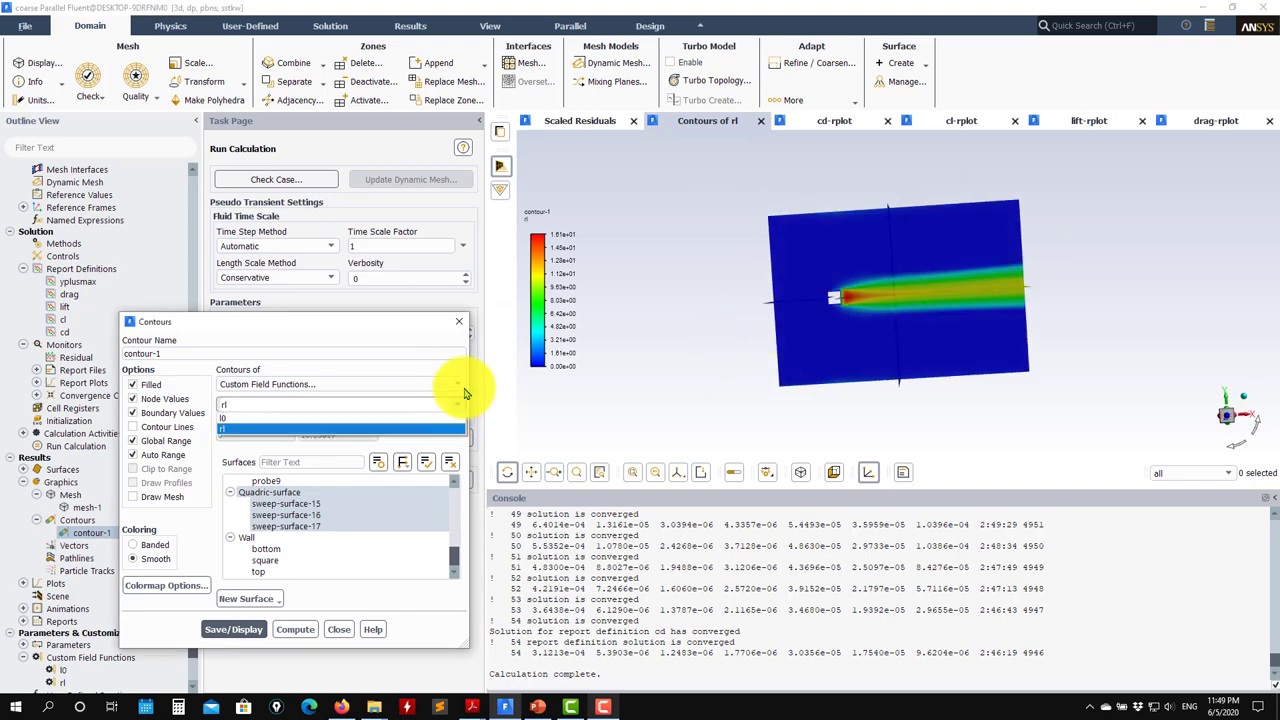
left_click(453, 387)
left_click(303, 428)
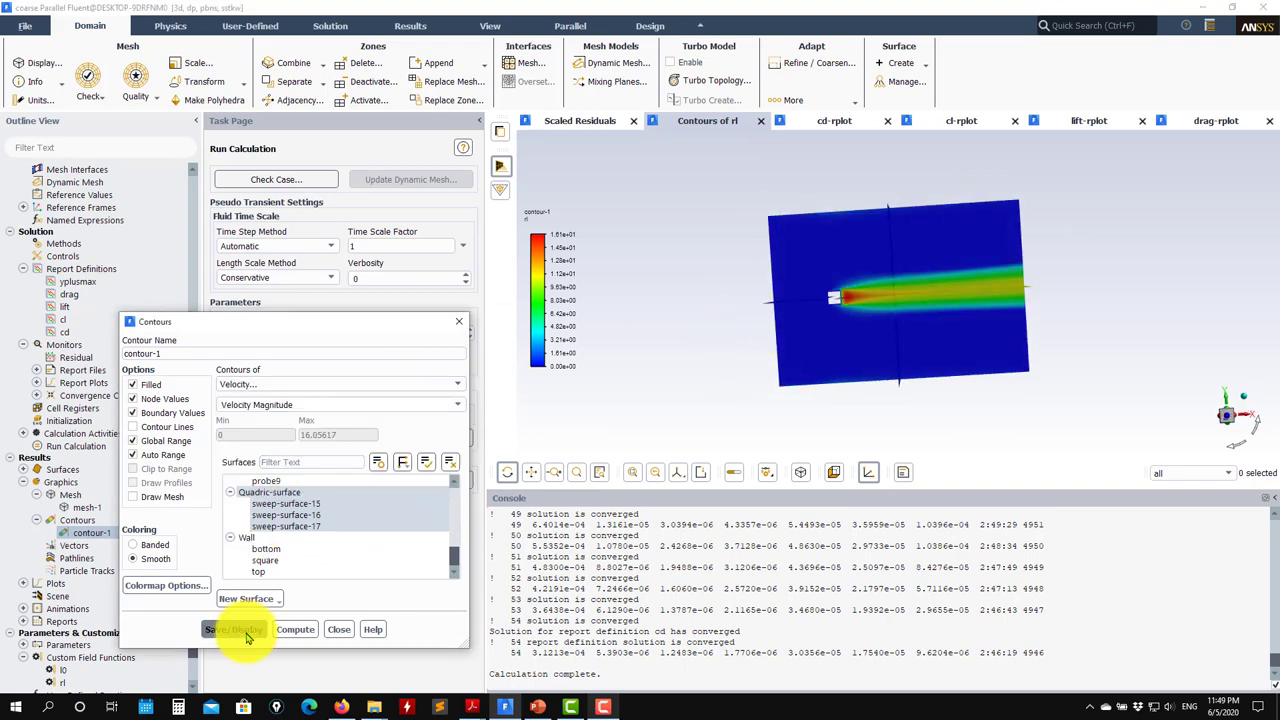
left_click(233, 629)
left_click(341, 629)
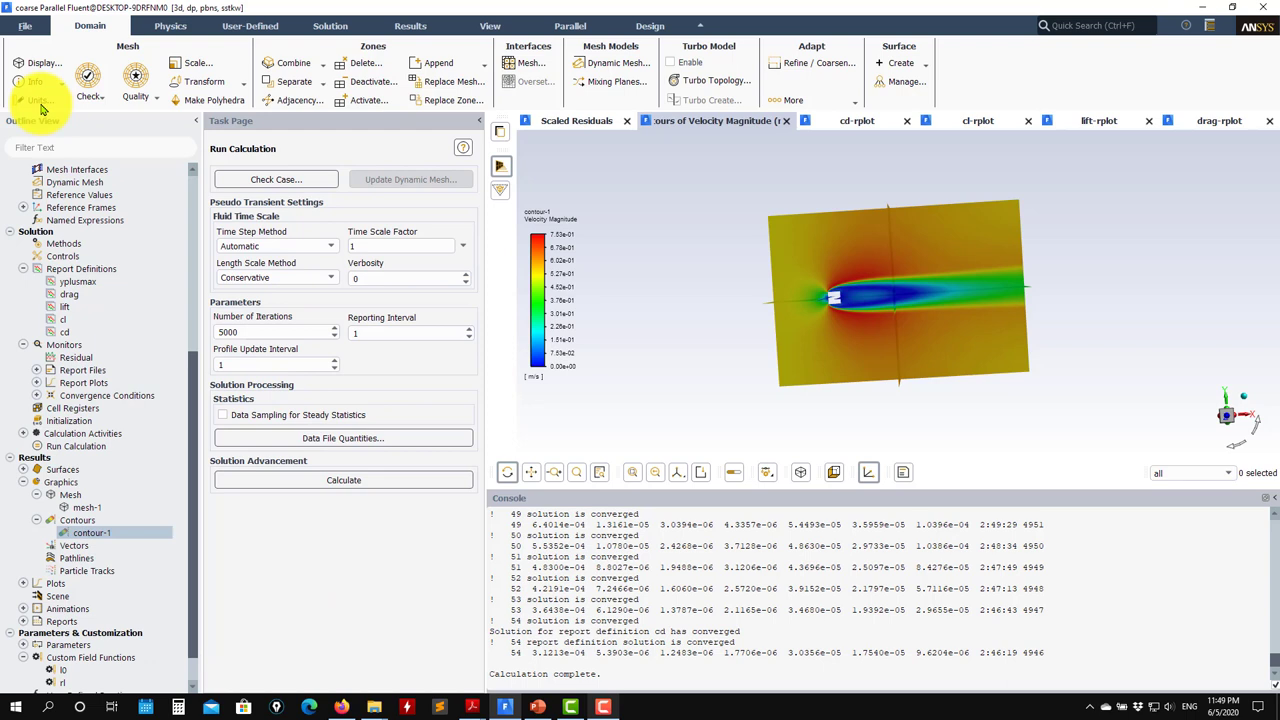
Set the interpolation data options to write data for cell zone fluid-1 with all six solution fields selected
left_click(30, 24)
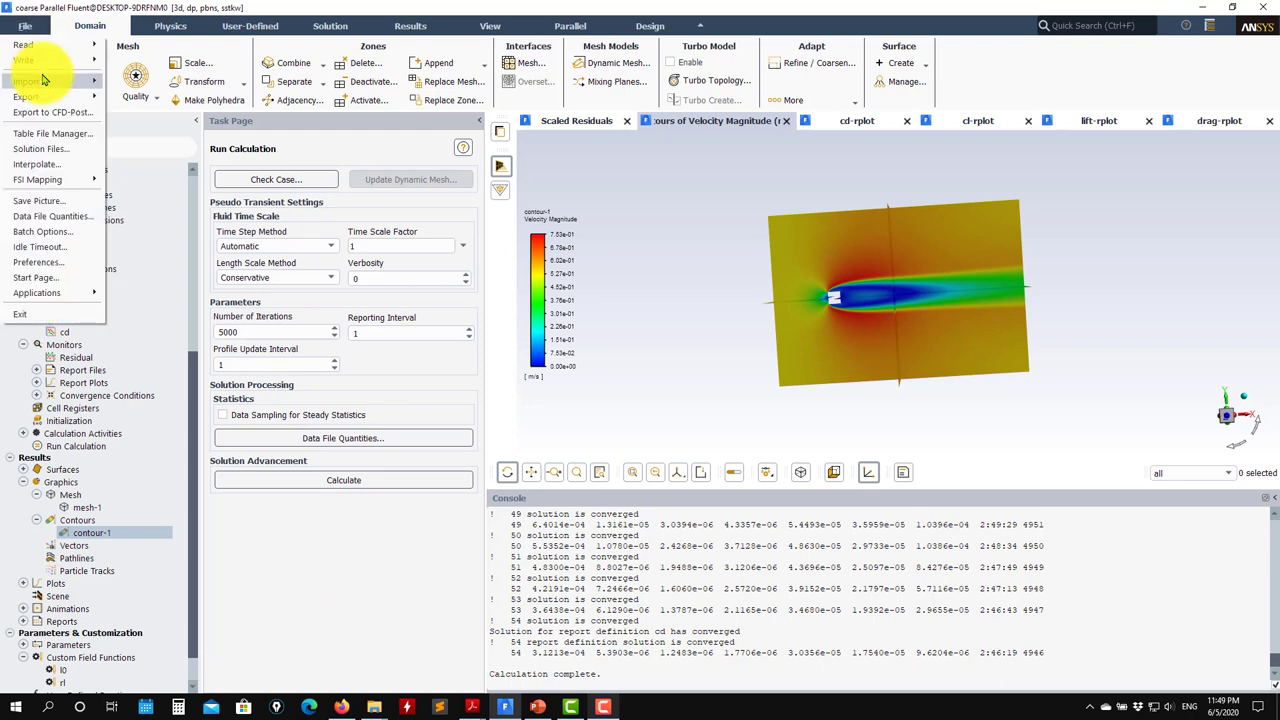
mouse_move(49, 66)
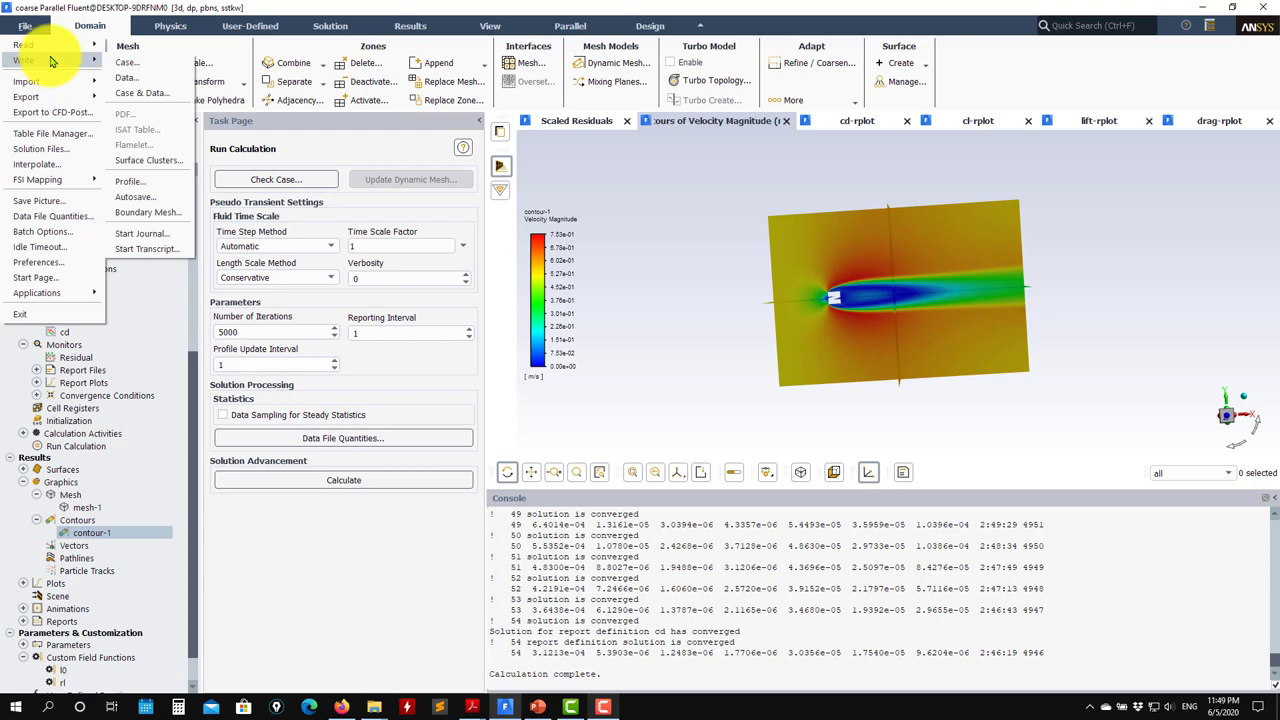
left_click(45, 164)
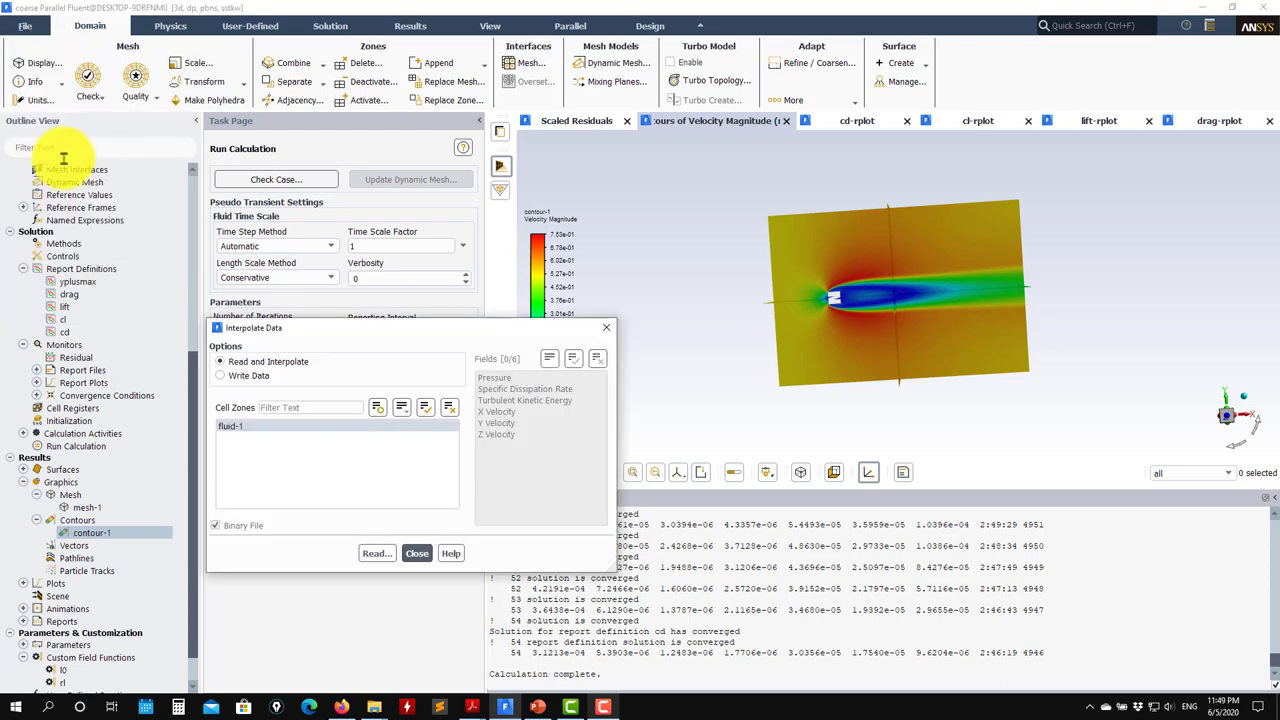
left_click(250, 376)
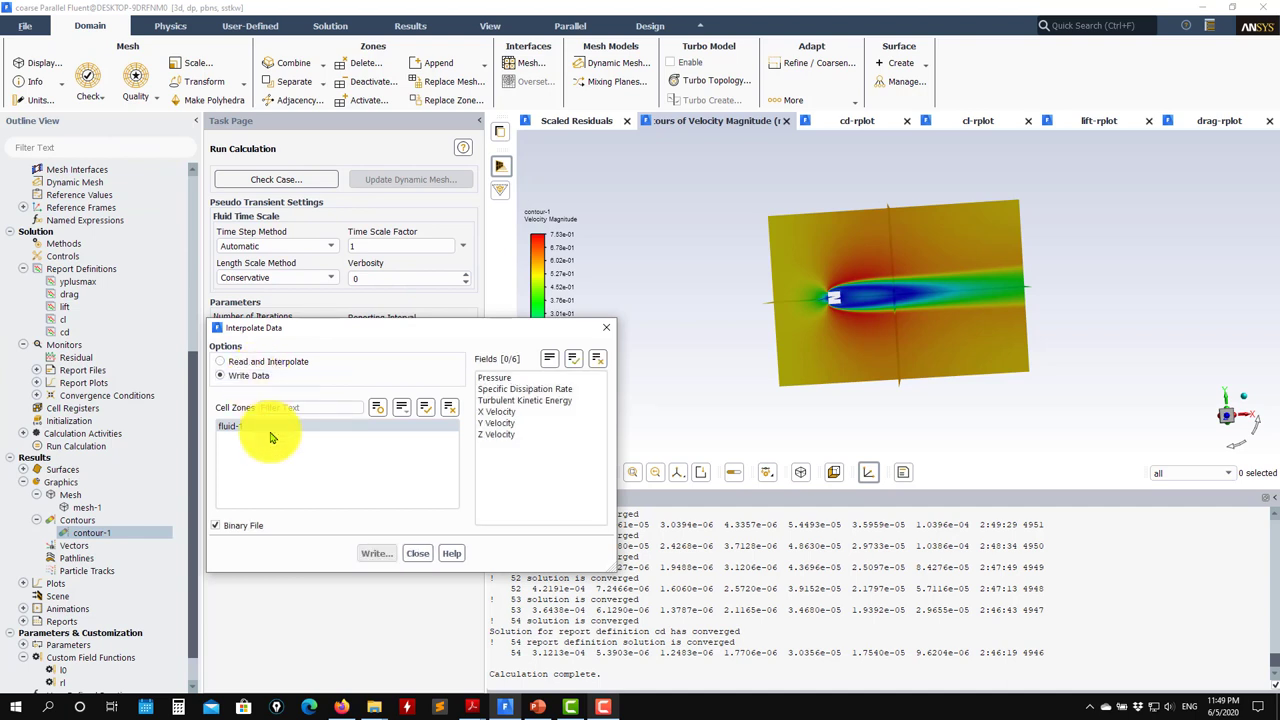
left_click(573, 358)
Write the interpolation file as intercoupled in the meshes folder and close the interpolation settings
left_click(372, 551)
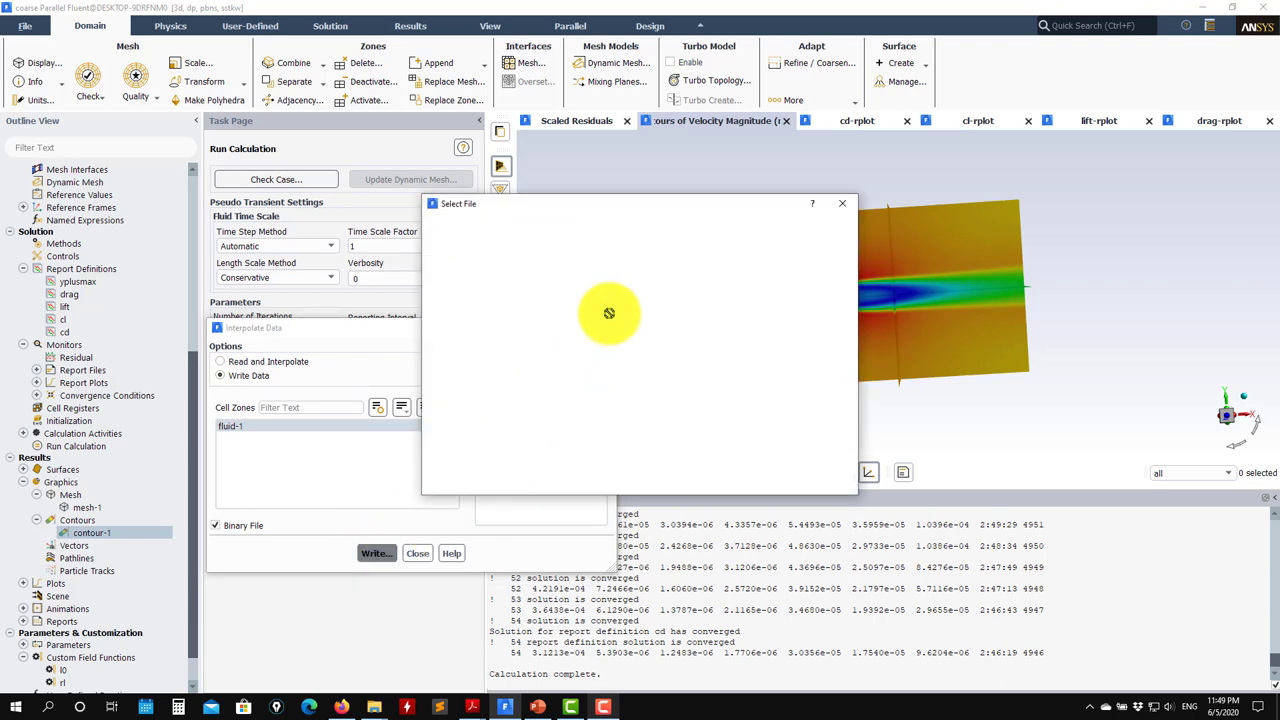
left_click(550, 432)
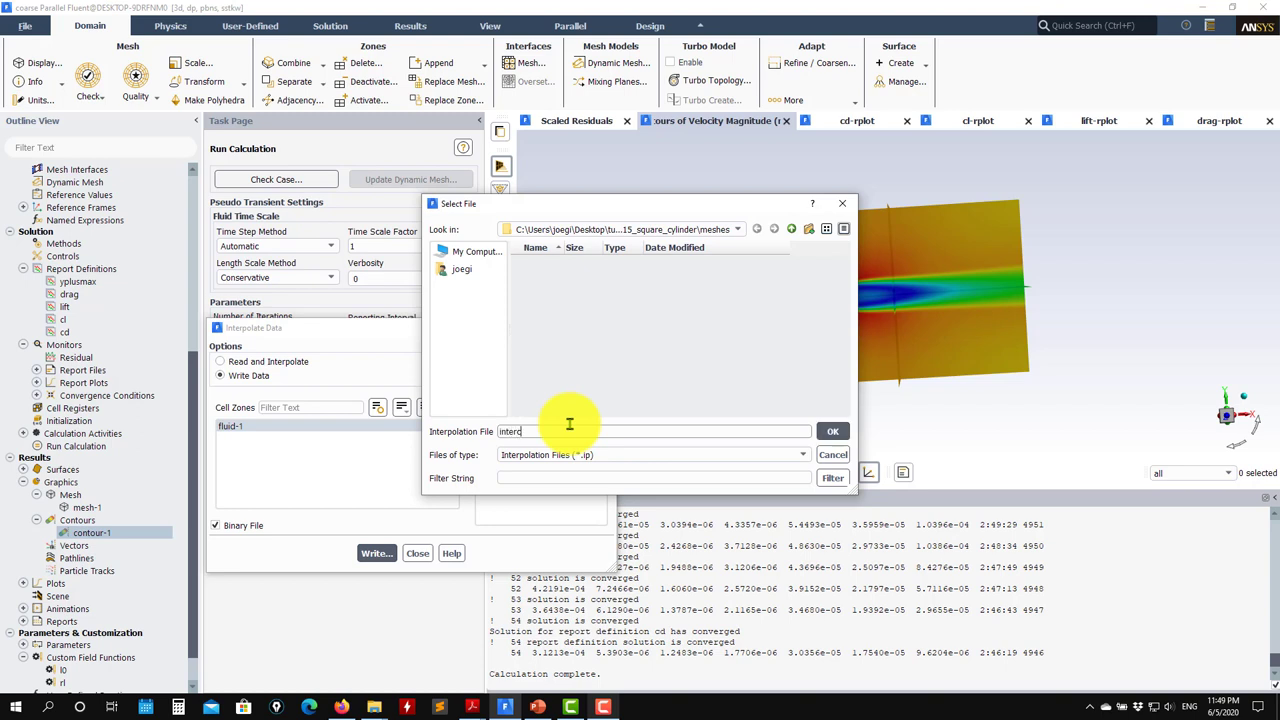
type("intercoupled")
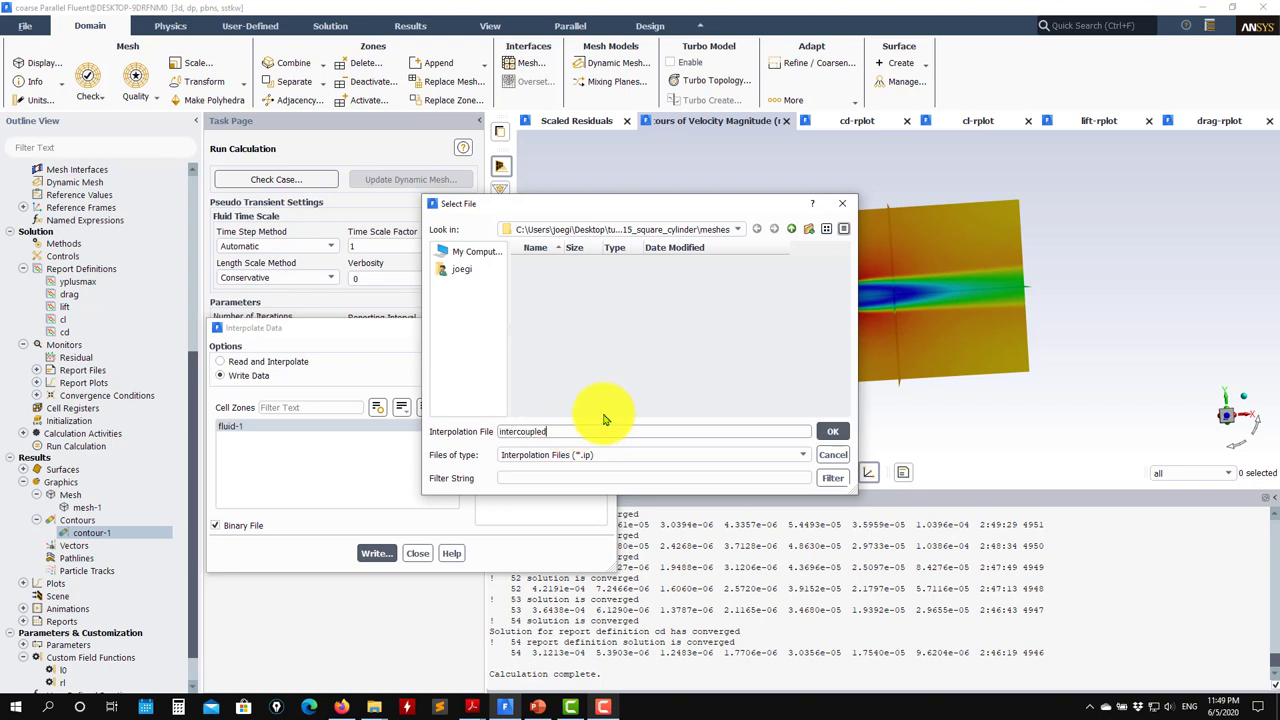
left_click(832, 431)
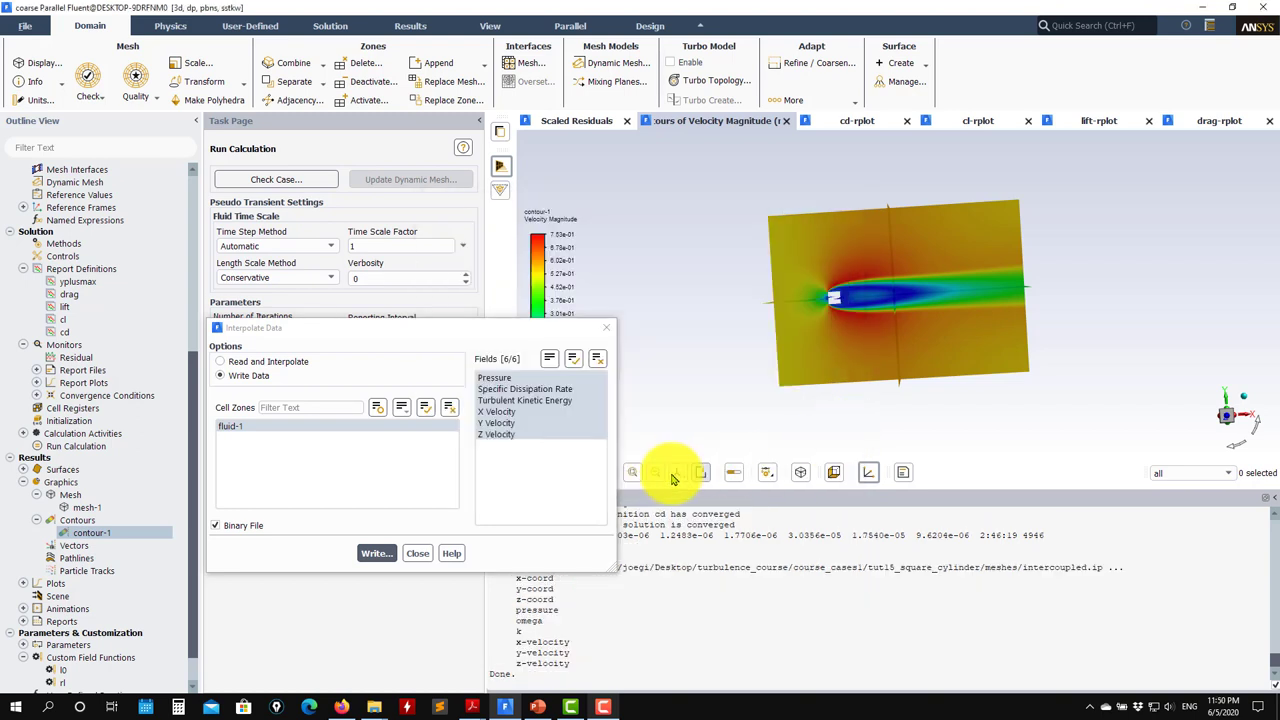
left_click(417, 555)
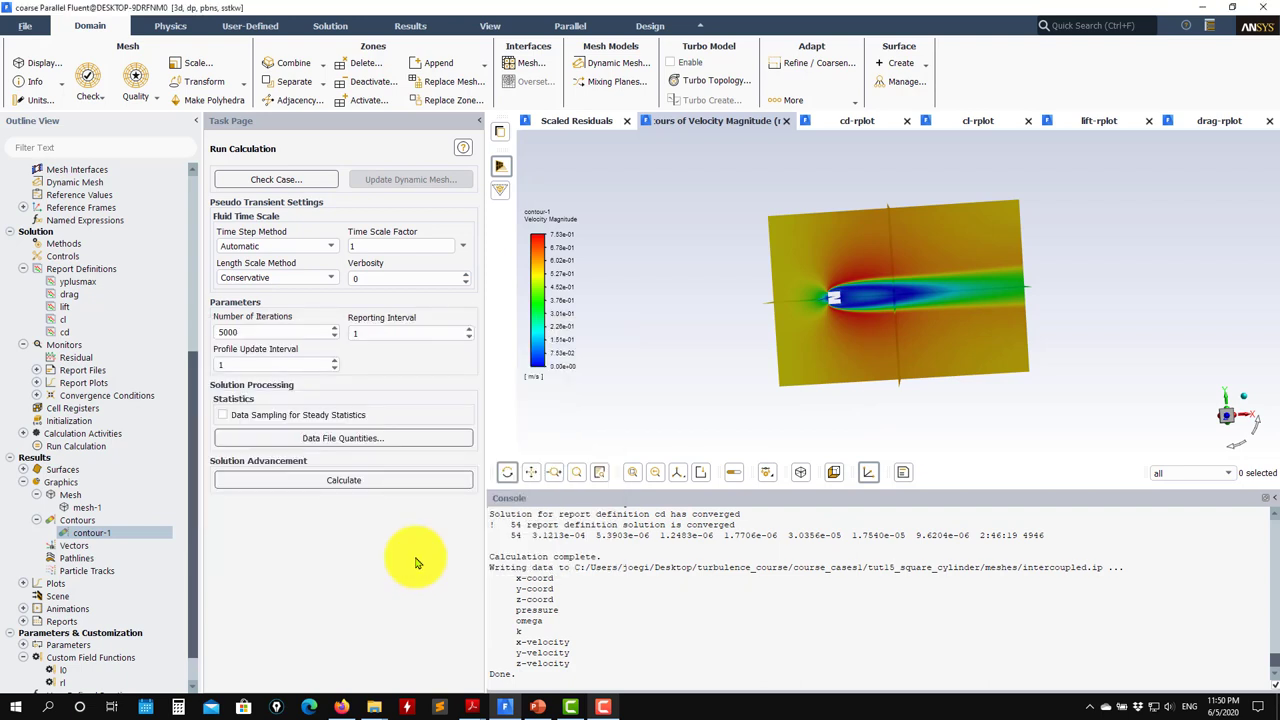
scroll(145, 320, "up", 8)
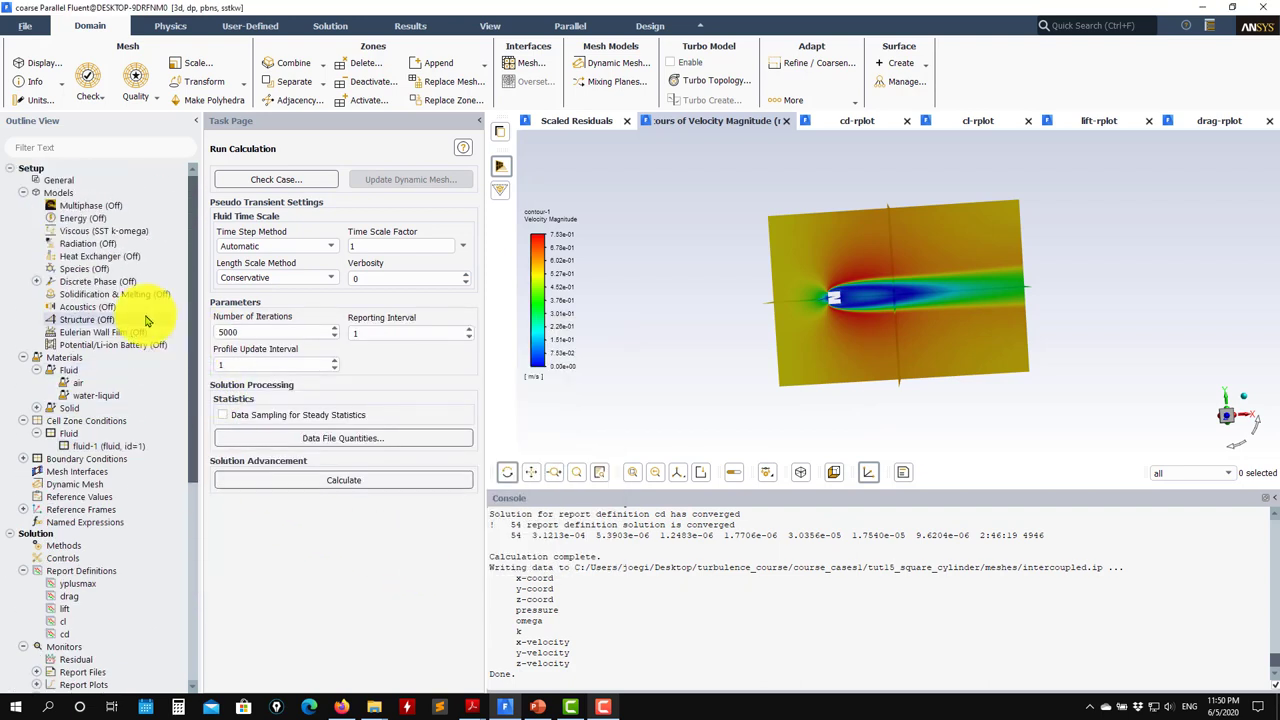